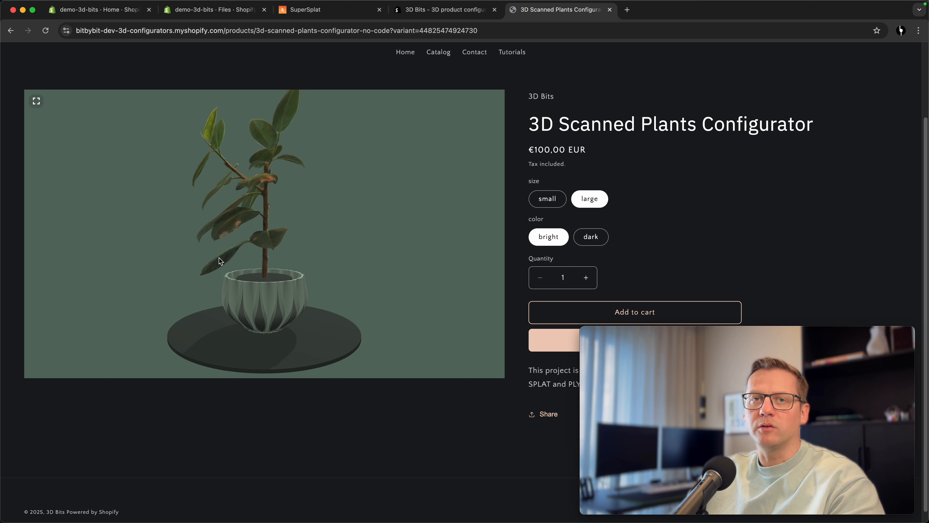
Step: Examine the large plant in the bright vase from several angles in the product page's 3D viewer
{"action": "left_click_drag", "start_coordinate": [219, 258], "coordinate": [346, 230]}
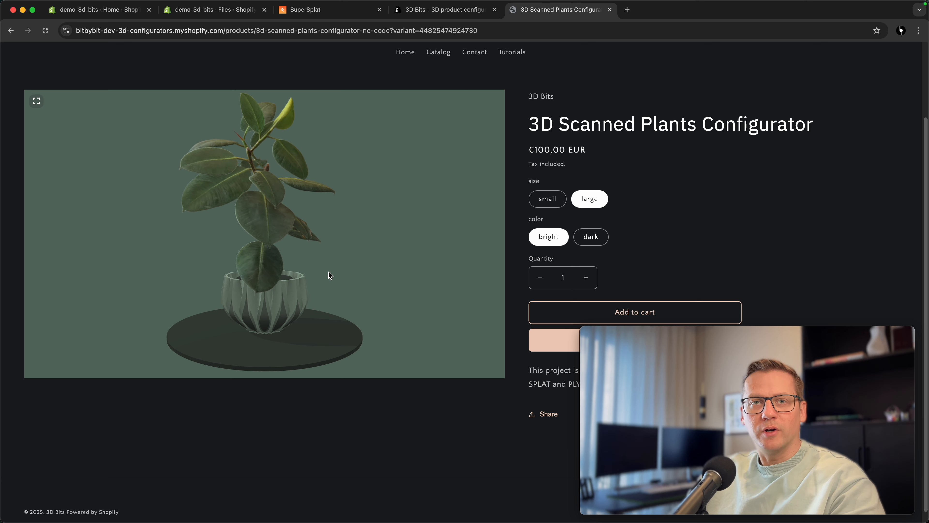
{"action": "left_click_drag", "start_coordinate": [326, 278], "coordinate": [216, 217]}
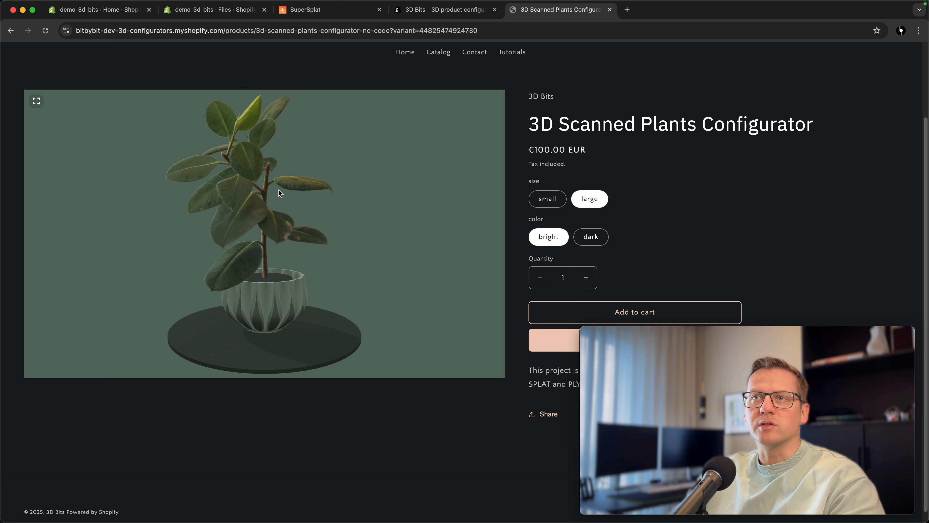
{"action": "left_click_drag", "start_coordinate": [281, 191], "coordinate": [299, 225]}
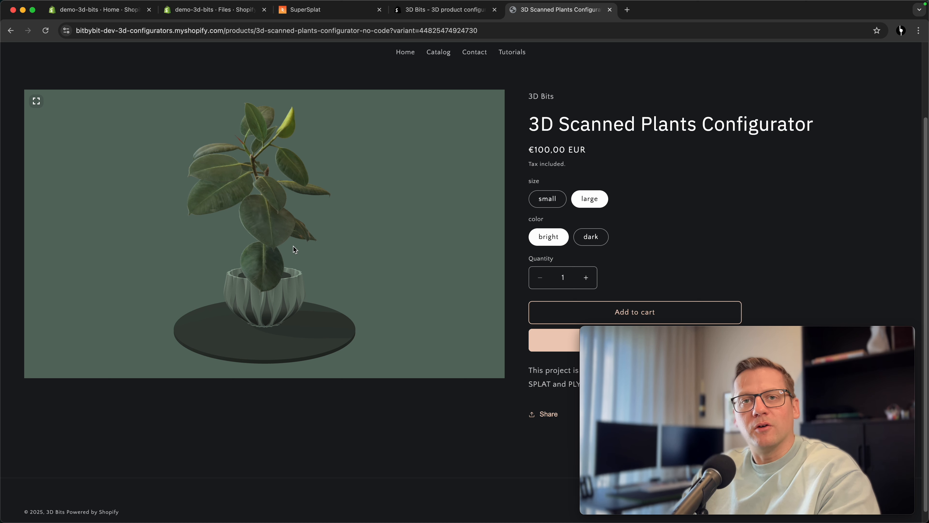
{"action": "left_click_drag", "start_coordinate": [293, 246], "coordinate": [299, 241]}
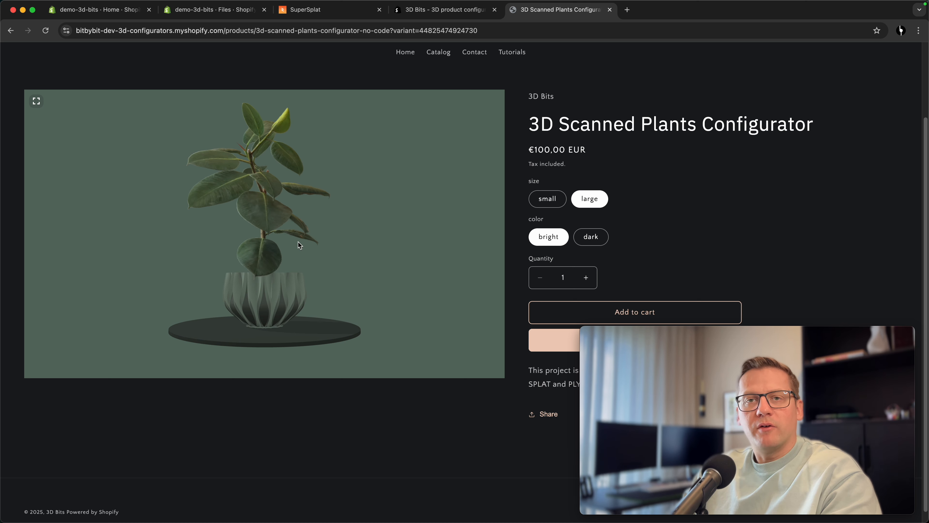
{"action": "left_click_drag", "start_coordinate": [301, 202], "coordinate": [326, 259]}
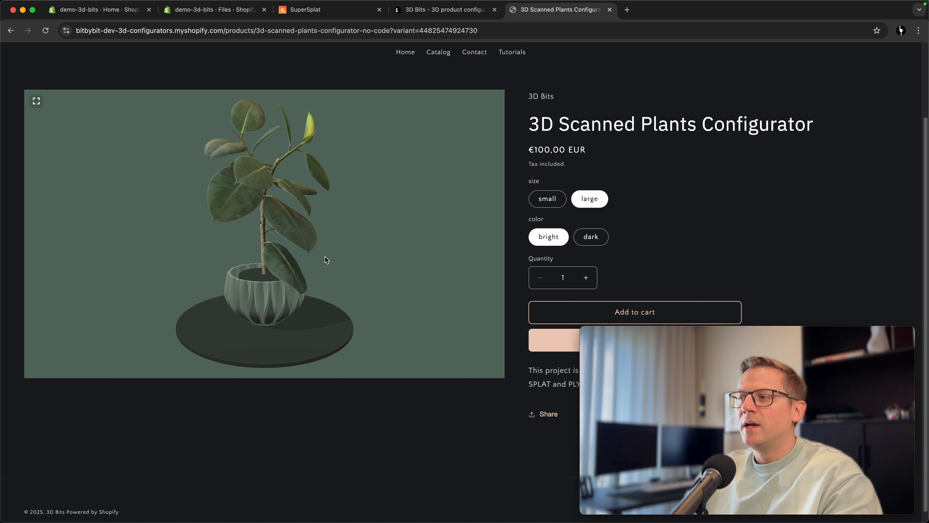
{"action": "left_click_drag", "start_coordinate": [346, 260], "coordinate": [280, 277]}
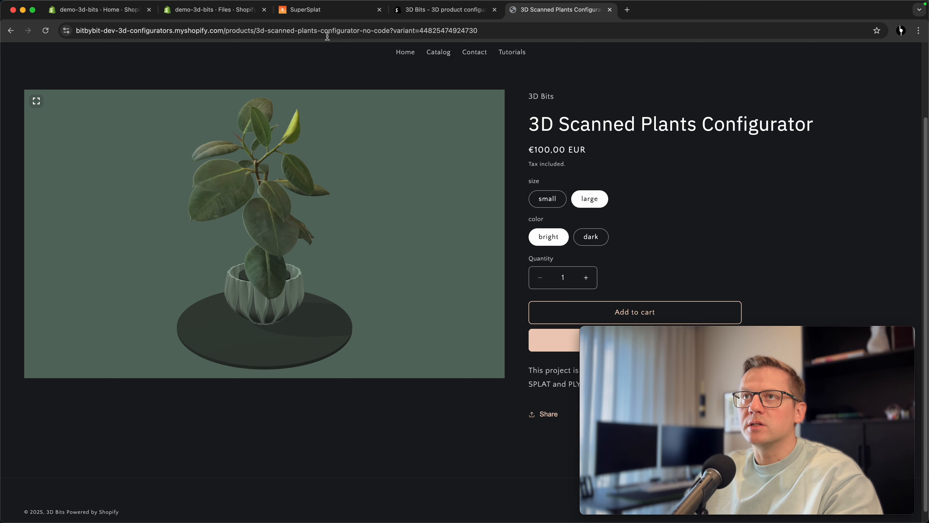
Step: Switch to SuperSplat to inspect the scanned potted plant, and return to the 3D Scanned Plants Configurator page
{"action": "left_click", "coordinate": [310, 10]}
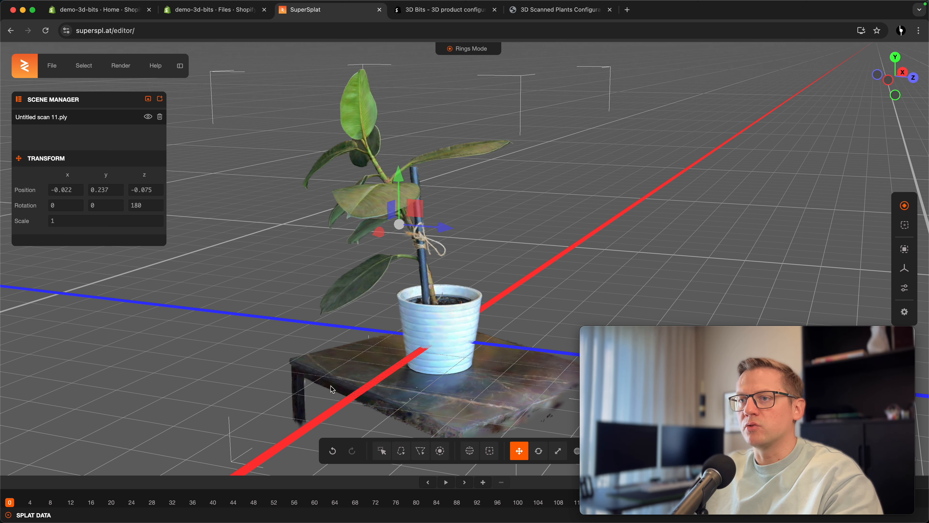
{"action": "left_click_drag", "start_coordinate": [258, 357], "coordinate": [420, 319]}
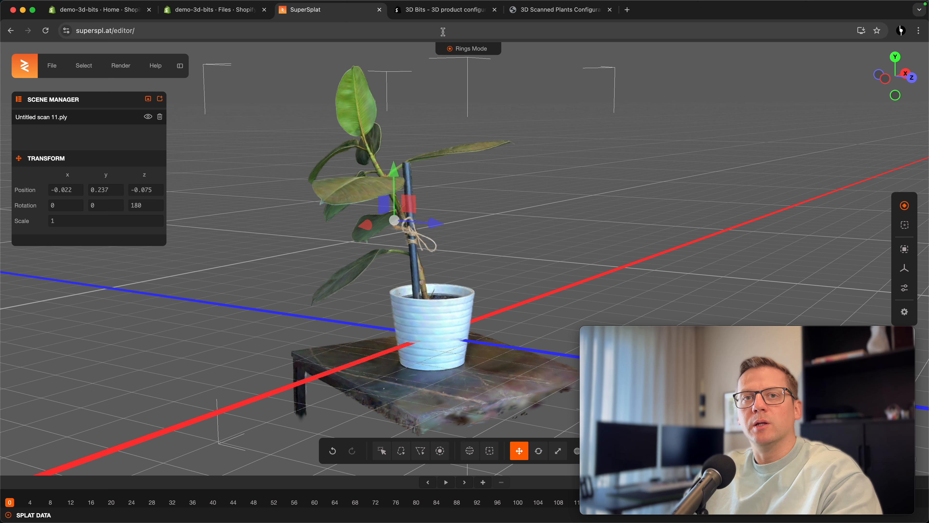
{"action": "left_click", "coordinate": [533, 15]}
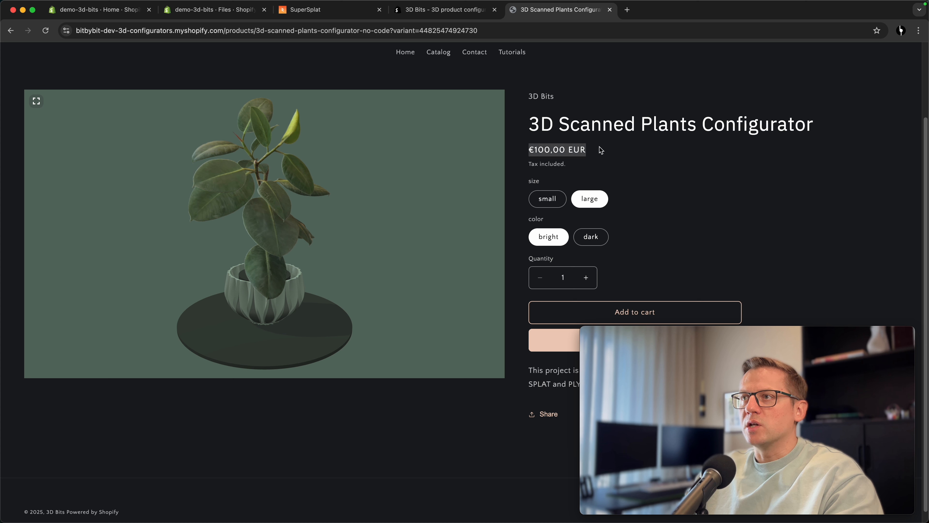
Step: Preview the small plant with the dark vase, and set the product variant to large and dark
{"action": "left_click", "coordinate": [558, 198]}
{"action": "left_click", "coordinate": [590, 237]}
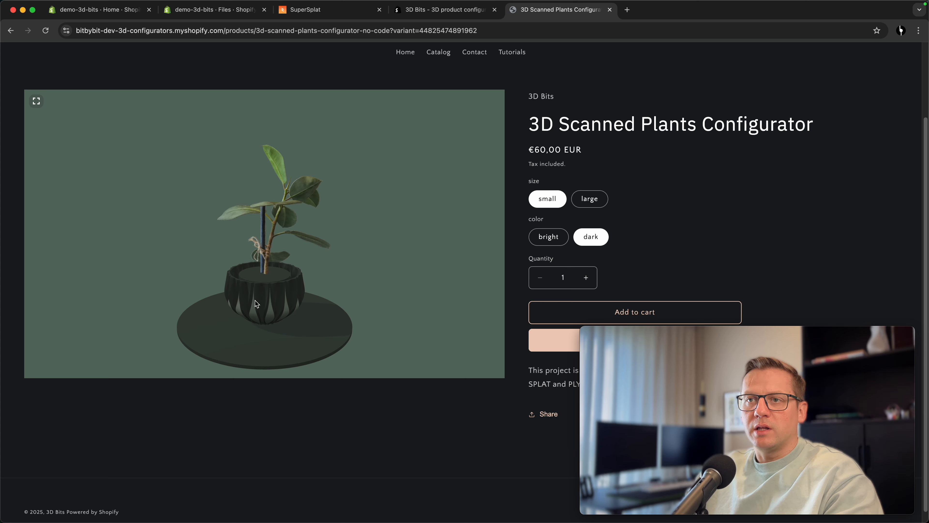
{"action": "left_click", "coordinate": [593, 199]}
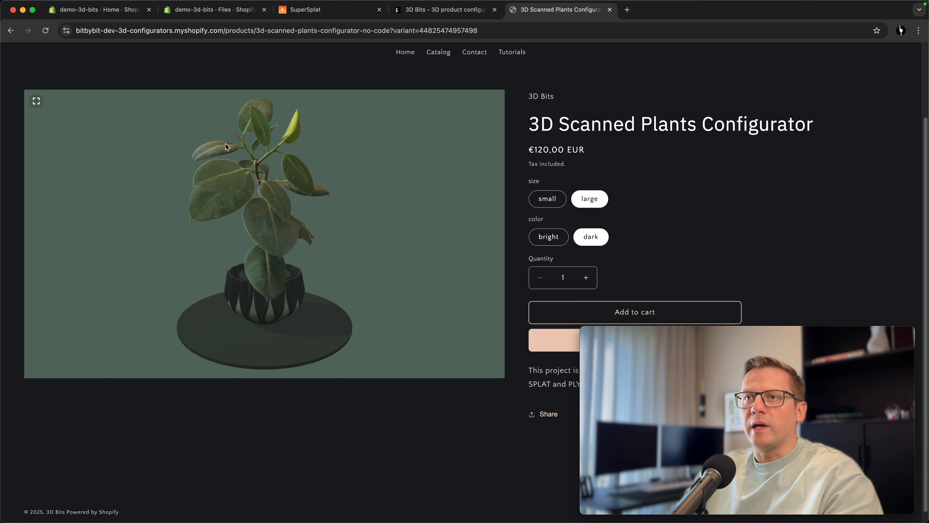
Step: Examine the large plant in the dark vase from several angles in full screen and back on the product page
{"action": "left_click", "coordinate": [36, 101]}
{"action": "left_click_drag", "start_coordinate": [612, 298], "coordinate": [687, 309]}
{"action": "left_click_drag", "start_coordinate": [519, 308], "coordinate": [335, 319]}
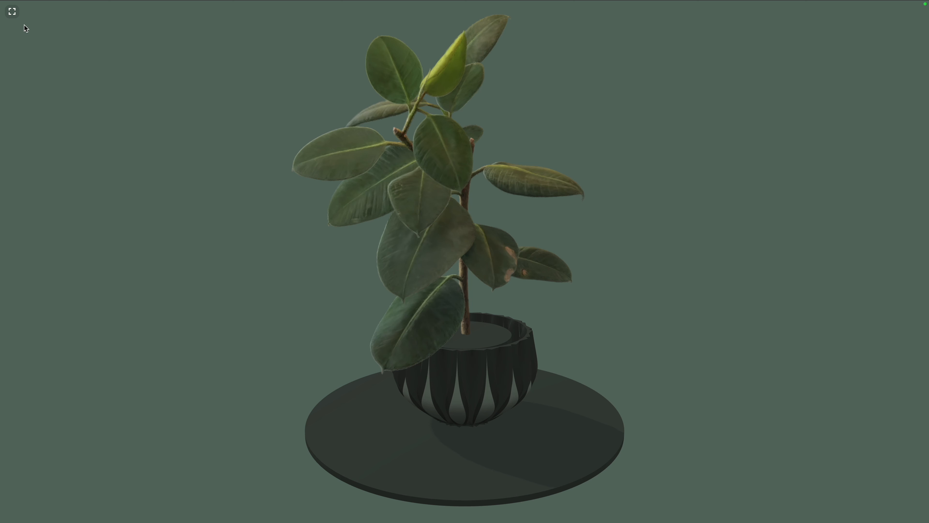
{"action": "left_click", "coordinate": [12, 14]}
{"action": "left_click_drag", "start_coordinate": [169, 224], "coordinate": [284, 313]}
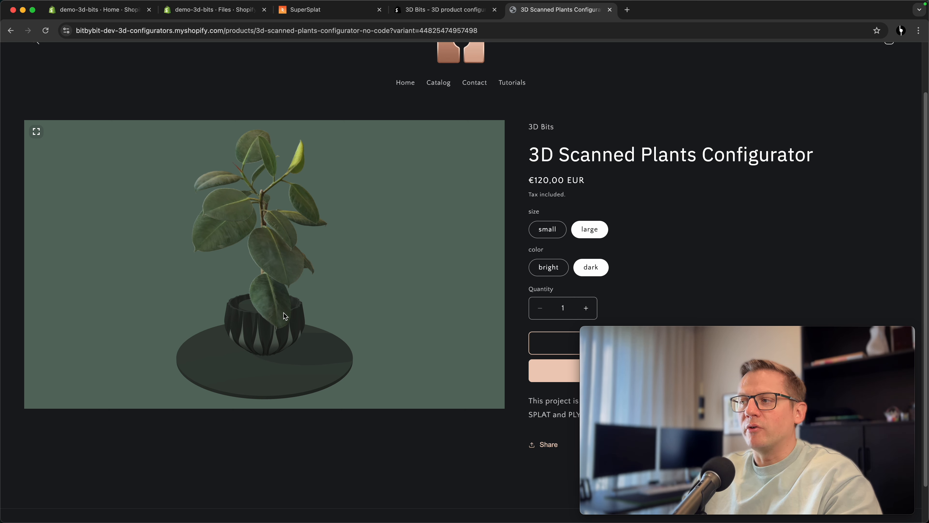
{"action": "left_click_drag", "start_coordinate": [244, 283], "coordinate": [242, 313]}
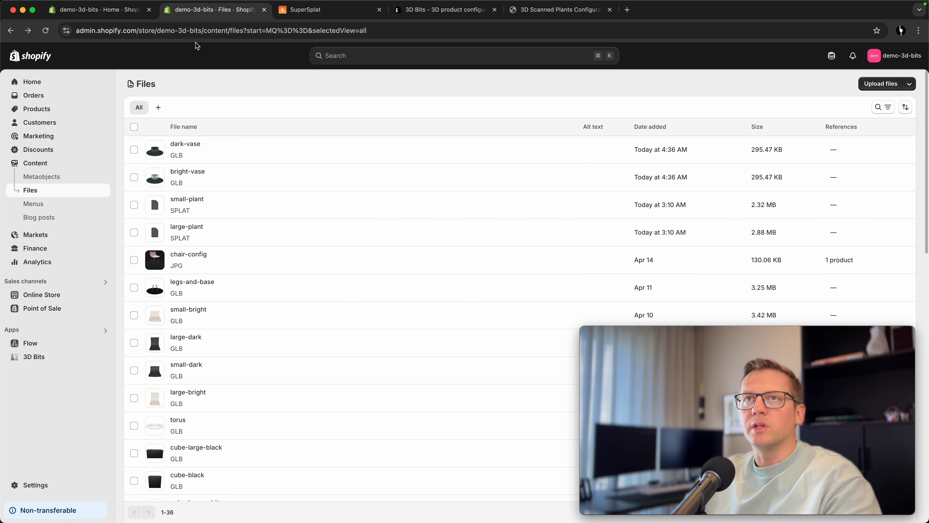
Step: Open the Viewer Editor of the 3D Bits app in the Shopify admin
{"action": "left_click", "coordinate": [111, 19]}
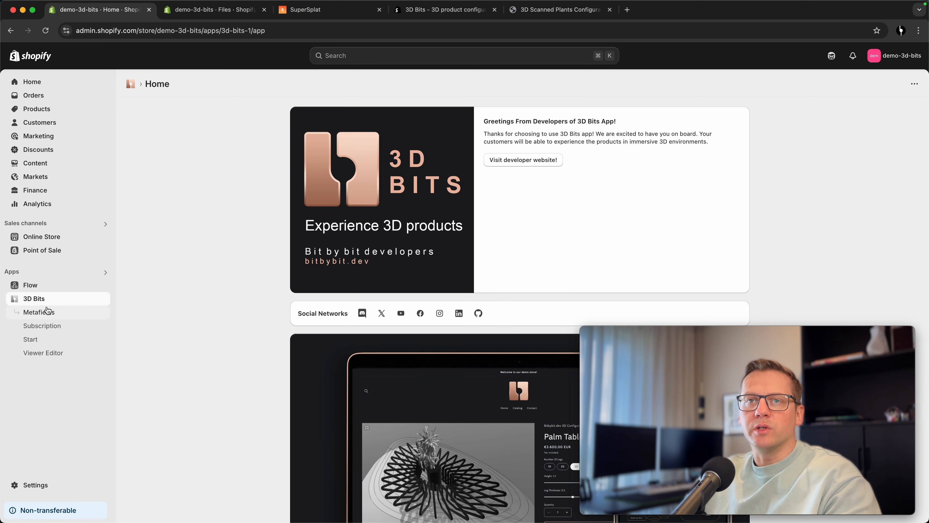
{"action": "left_click", "coordinate": [55, 354]}
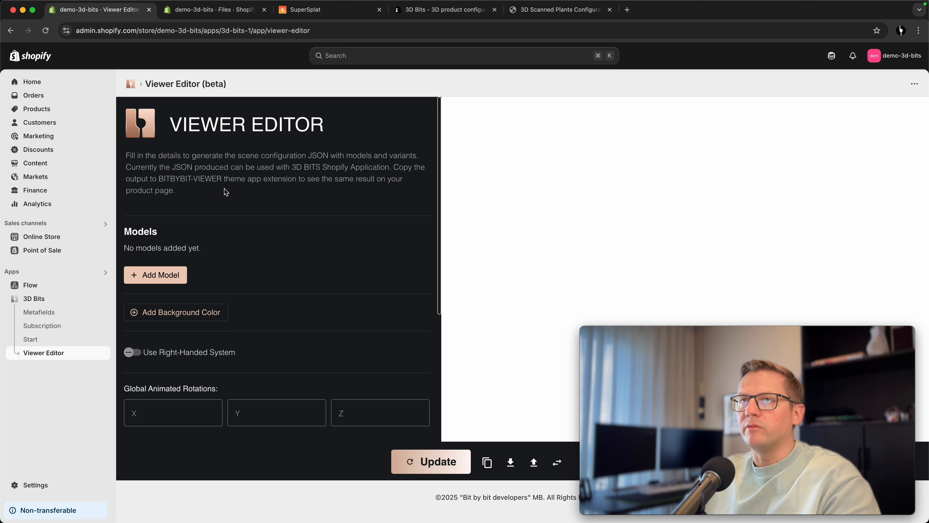
Step: Copy the large-plant SPLAT file's link from the store files, add a model with that URL, and update the viewer
{"action": "left_click", "coordinate": [205, 10]}
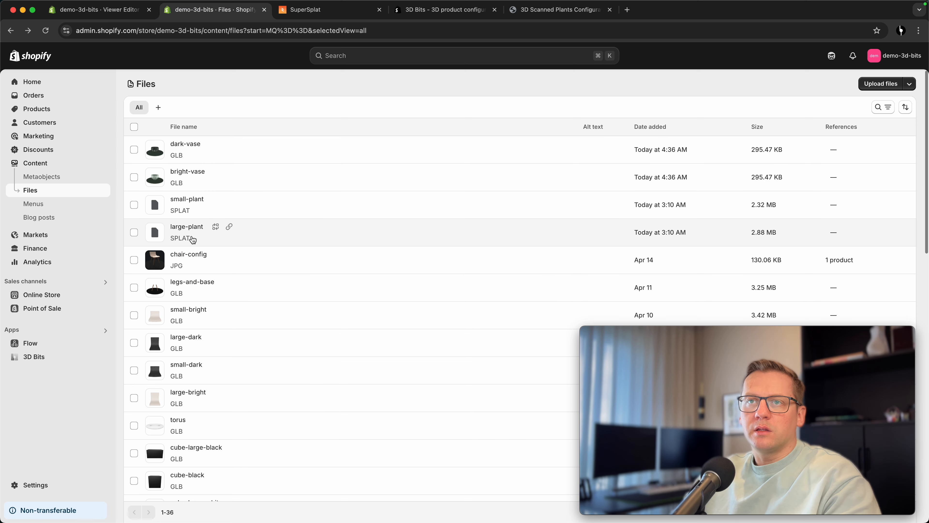
{"action": "left_click", "coordinate": [230, 228]}
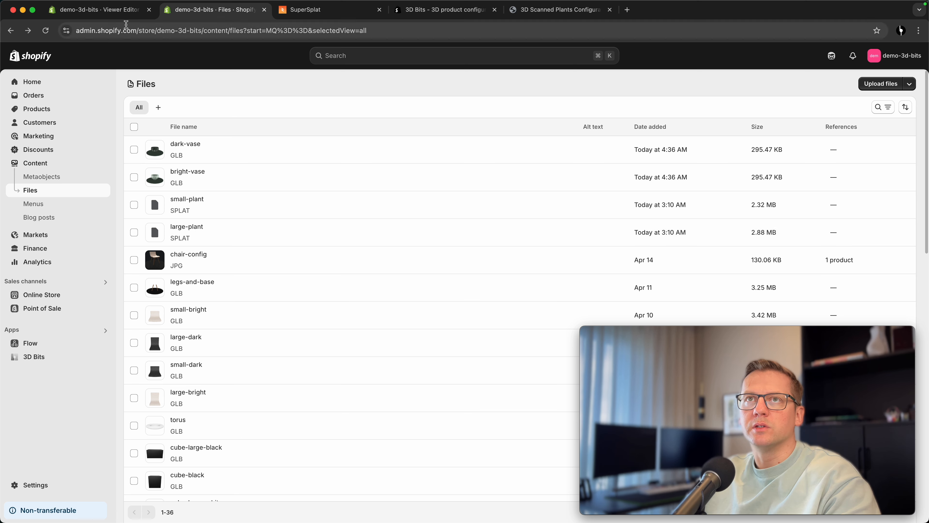
{"action": "left_click", "coordinate": [98, 10]}
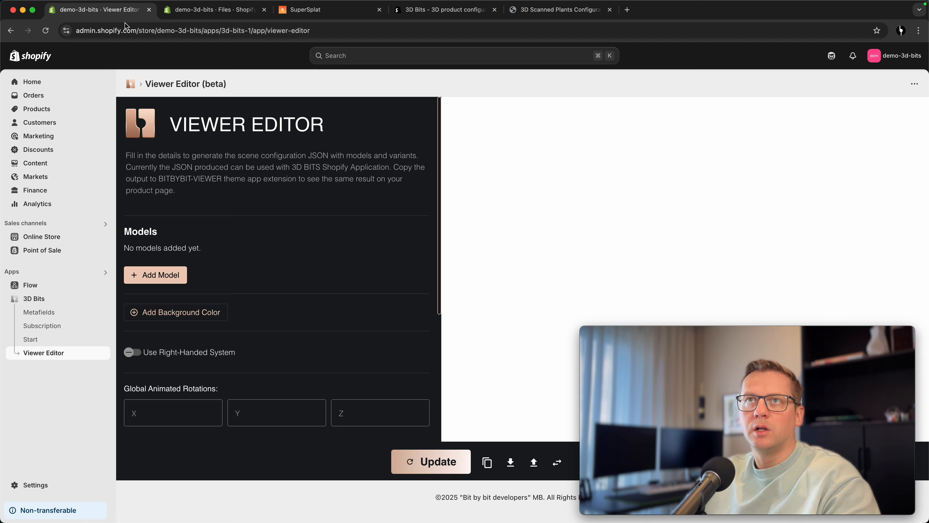
{"action": "left_click", "coordinate": [172, 275]}
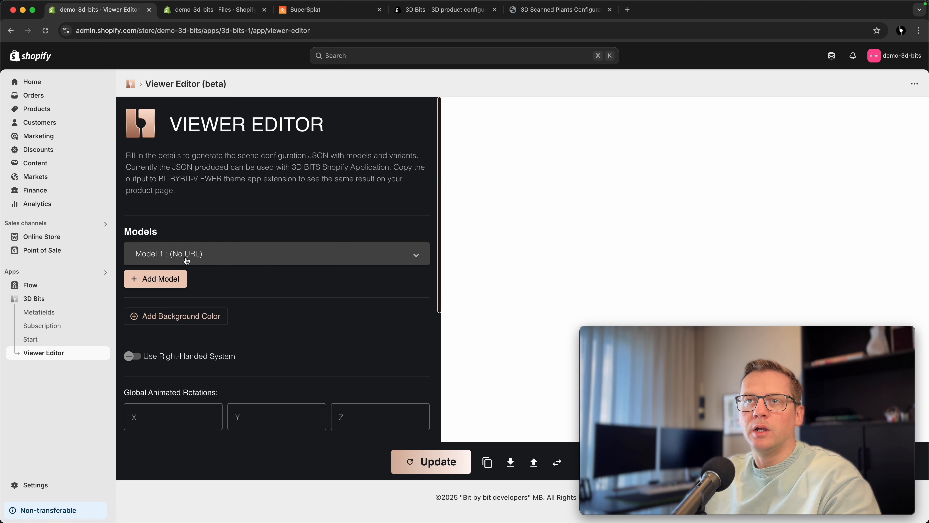
{"action": "left_click", "coordinate": [254, 256]}
{"action": "left_click", "coordinate": [201, 283]}
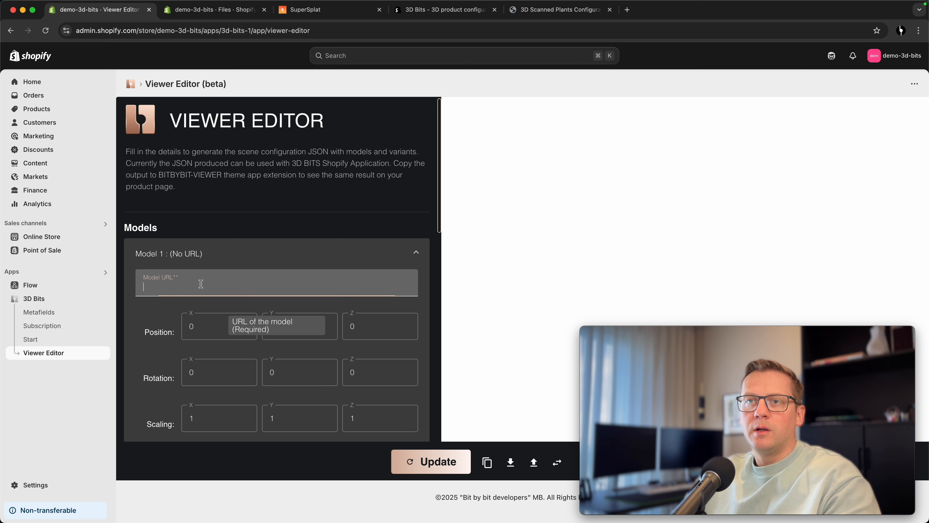
{"action": "key", "text": "super+v"}
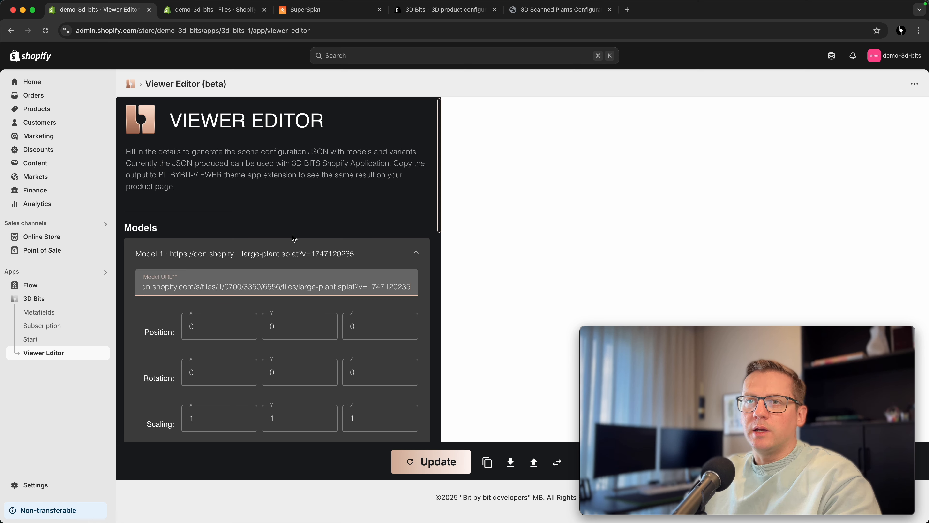
{"action": "left_click", "coordinate": [421, 462]}
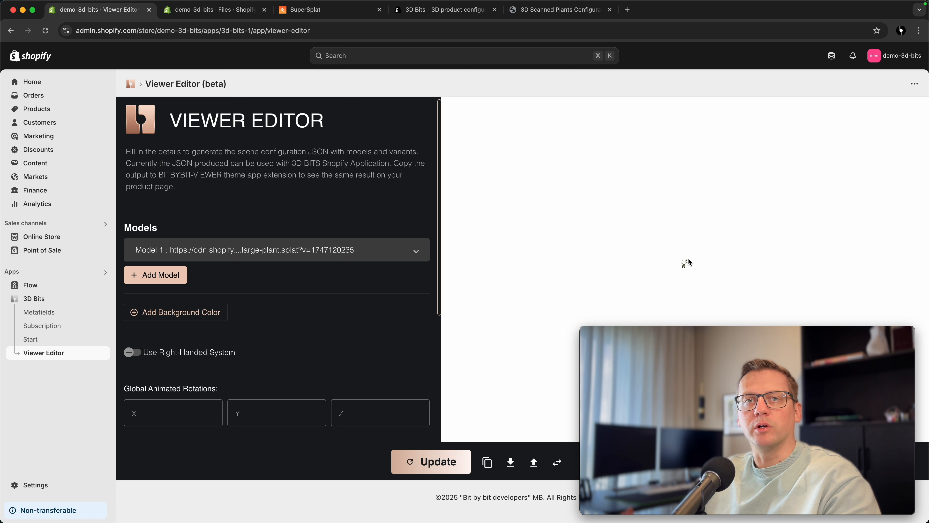
Step: Set the large-plant model's scaling to 10 on X, Y and Z, and update the viewer to check its size
{"action": "left_click", "coordinate": [411, 251]}
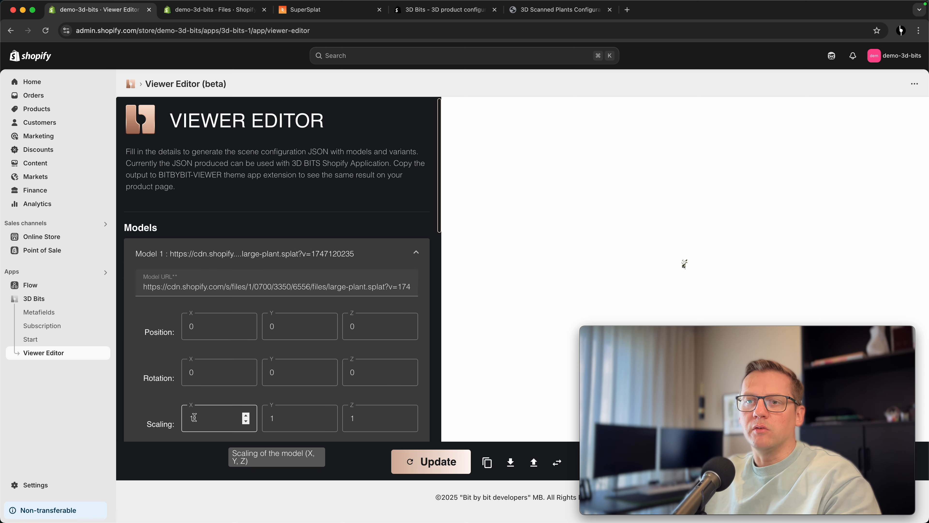
{"action": "left_click", "coordinate": [200, 420]}
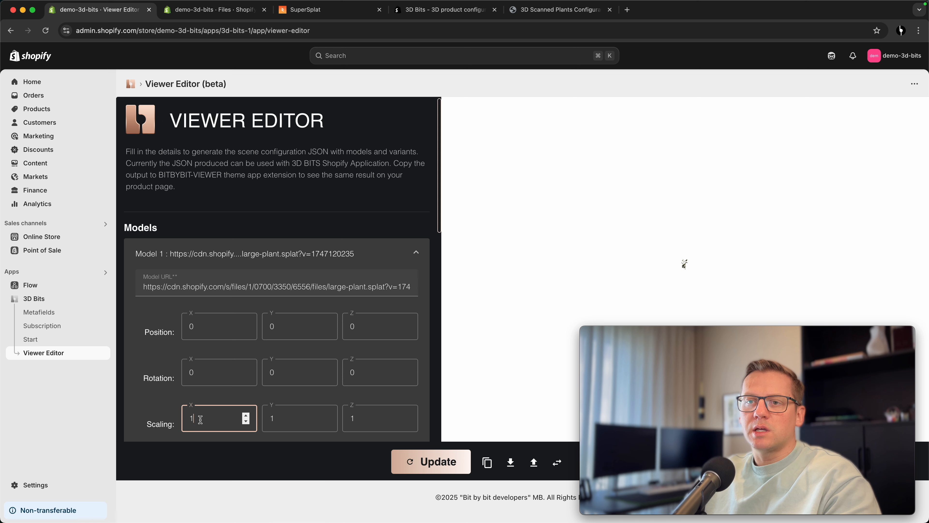
{"action": "type", "text": "0"}
{"action": "key", "text": "Tab"}
{"action": "type", "text": "0"}
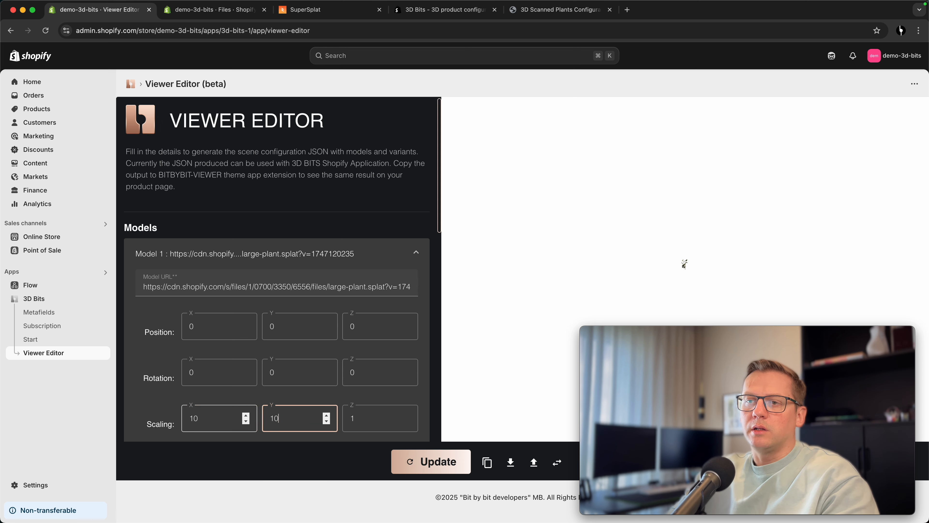
{"action": "key", "text": "Tab"}
{"action": "type", "text": "0"}
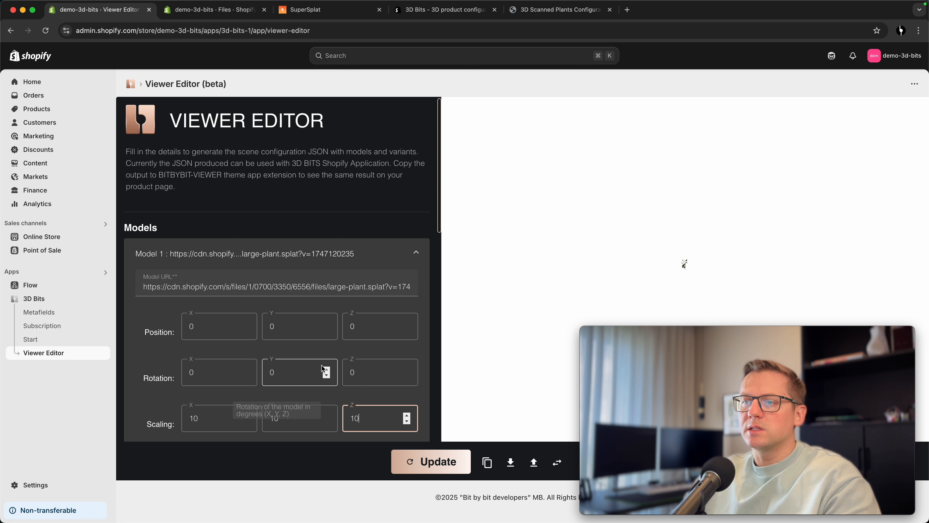
{"action": "left_click", "coordinate": [409, 465]}
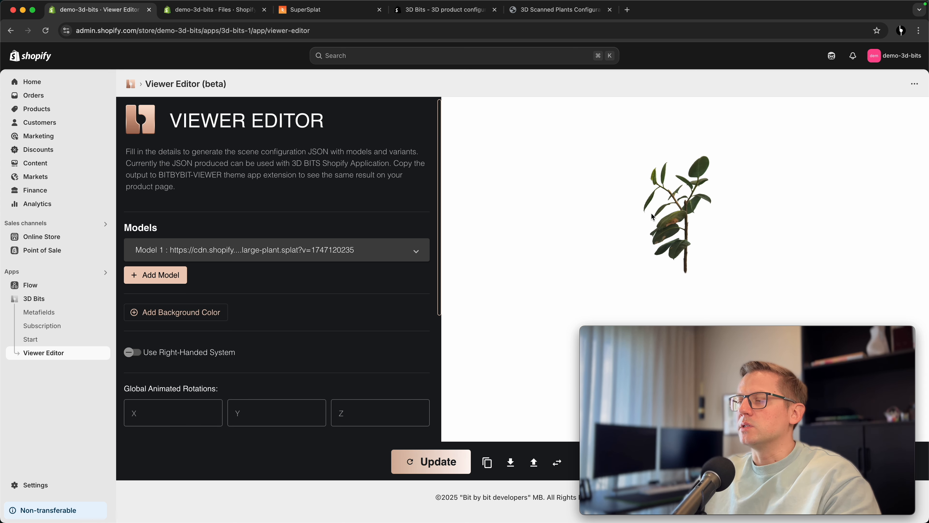
{"action": "left_click_drag", "start_coordinate": [632, 257], "coordinate": [661, 274]}
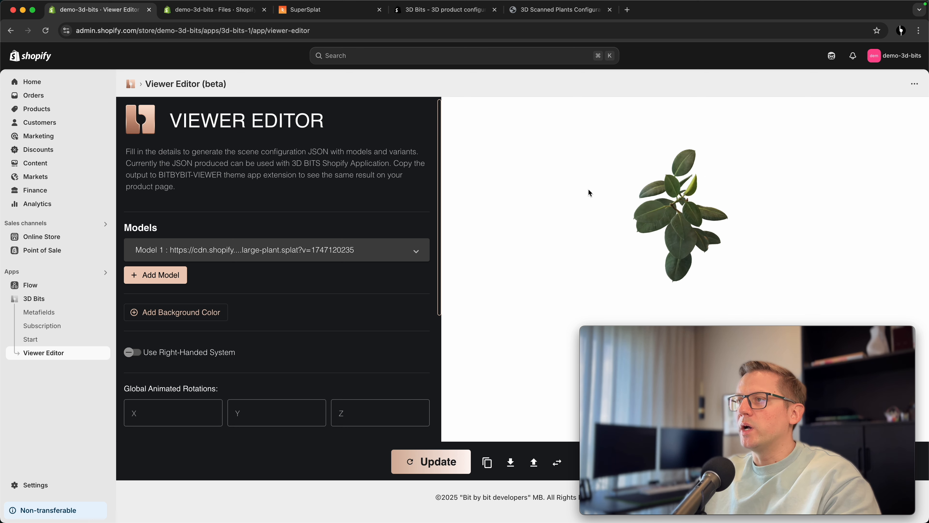
Step: Add a background color to the scene, set it to the muted green #869881, and update the viewer
{"action": "left_click", "coordinate": [206, 313]}
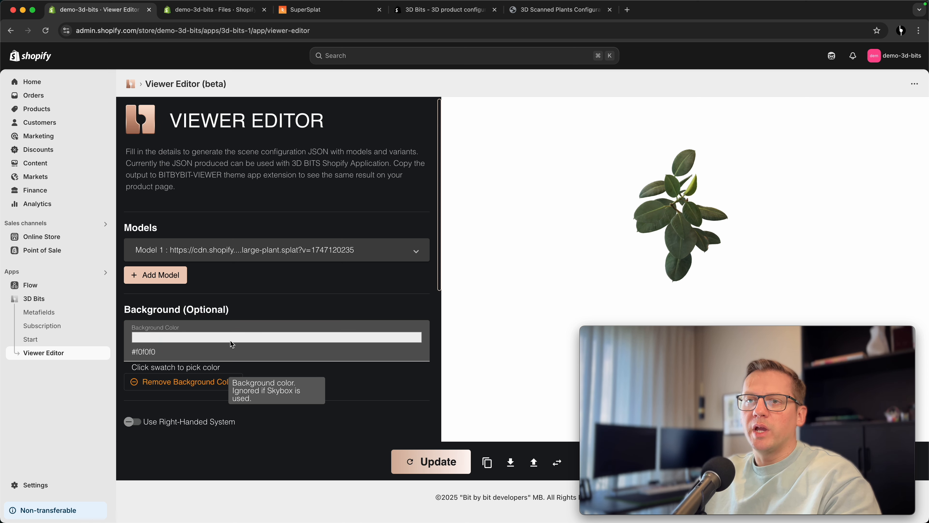
{"action": "left_click", "coordinate": [180, 338]}
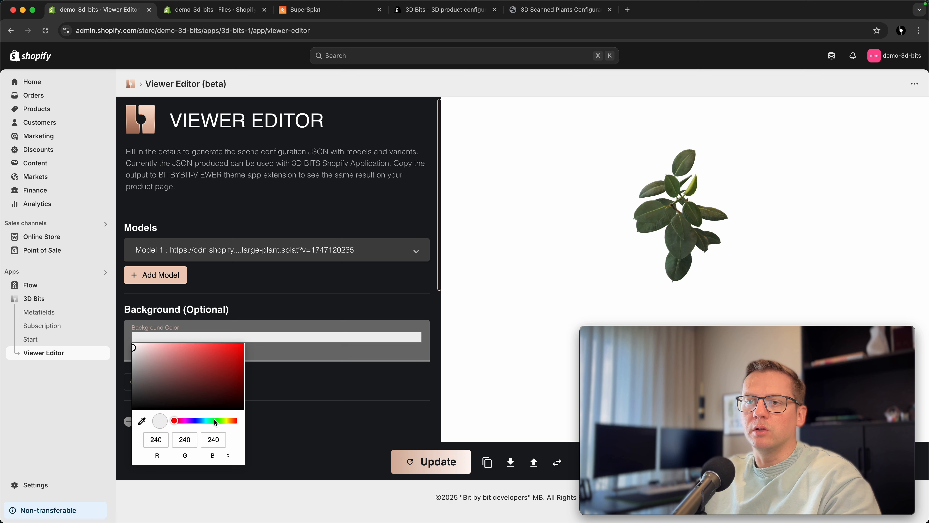
{"action": "left_click", "coordinate": [220, 420]}
{"action": "left_click_drag", "start_coordinate": [150, 387], "coordinate": [150, 372]}
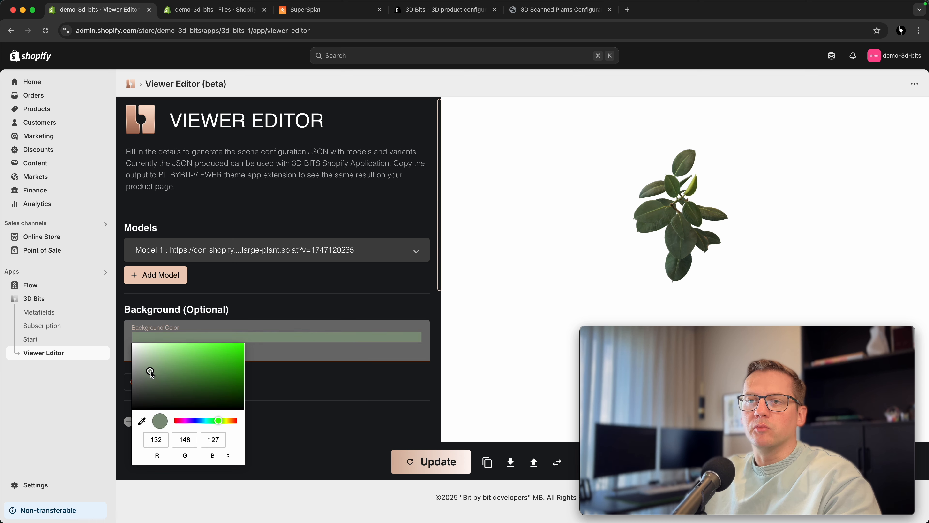
{"action": "left_click", "coordinate": [240, 297]}
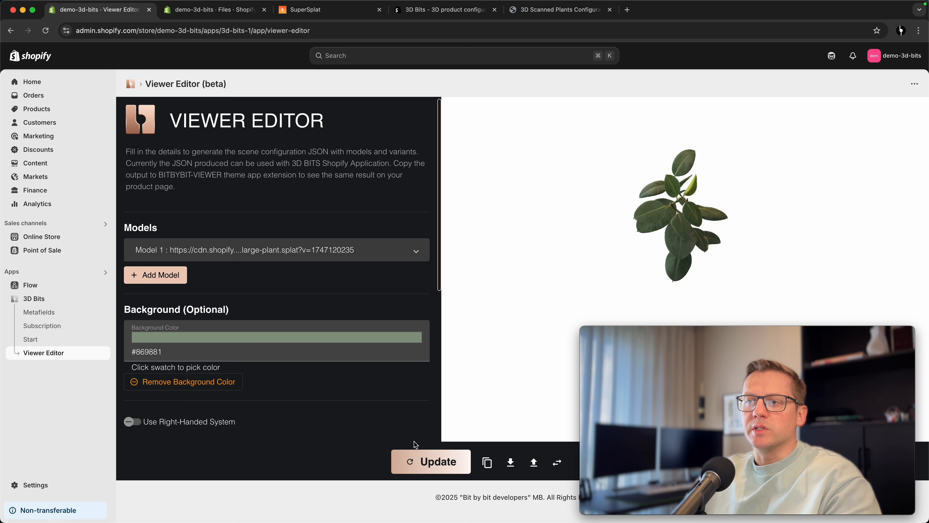
{"action": "left_click", "coordinate": [426, 469]}
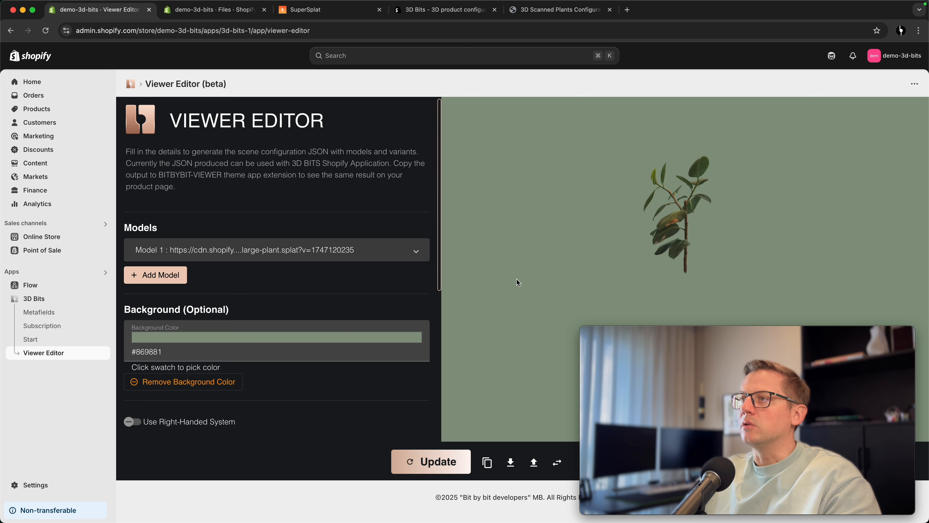
{"action": "left_click_drag", "start_coordinate": [525, 272], "coordinate": [617, 256]}
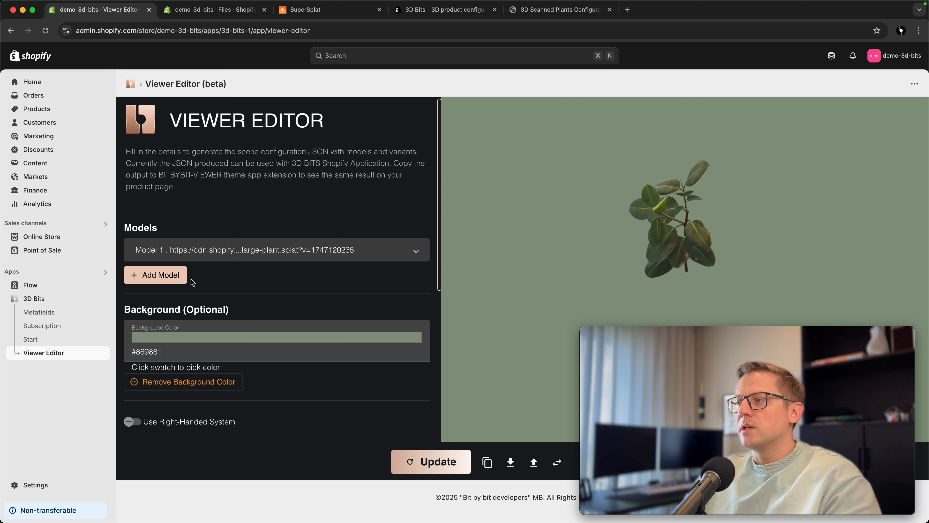
Step: Add a variant match named size with the value large to the large-plant model and update the viewer
{"action": "left_click", "coordinate": [250, 253]}
{"action": "scroll", "coordinate": [338, 224], "scroll_direction": "down", "scroll_amount": 3}
{"action": "left_click", "coordinate": [234, 355]}
{"action": "left_click", "coordinate": [189, 387]}
{"action": "type", "text": "size"}
{"action": "key", "text": "Tab"}
{"action": "type", "text": "large"}
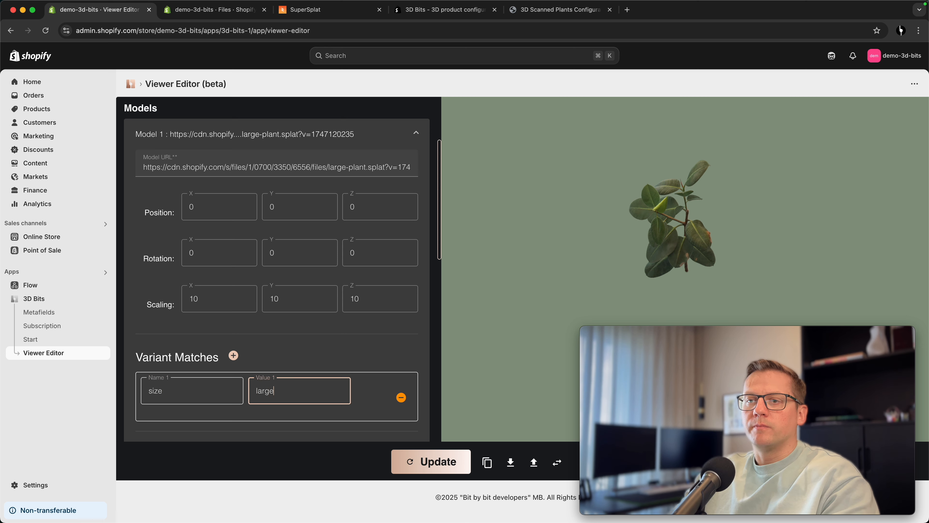
{"action": "left_click", "coordinate": [196, 358]}
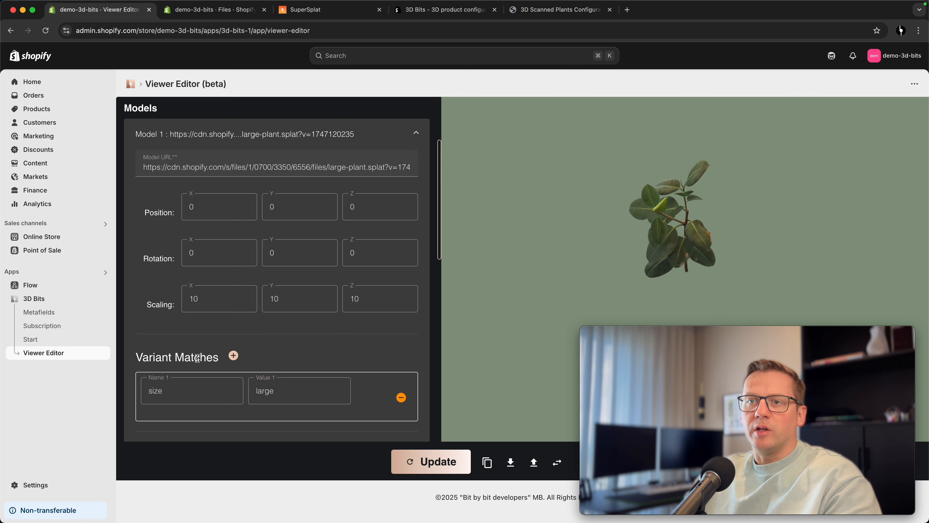
{"action": "left_click_drag", "start_coordinate": [138, 356], "coordinate": [215, 357]}
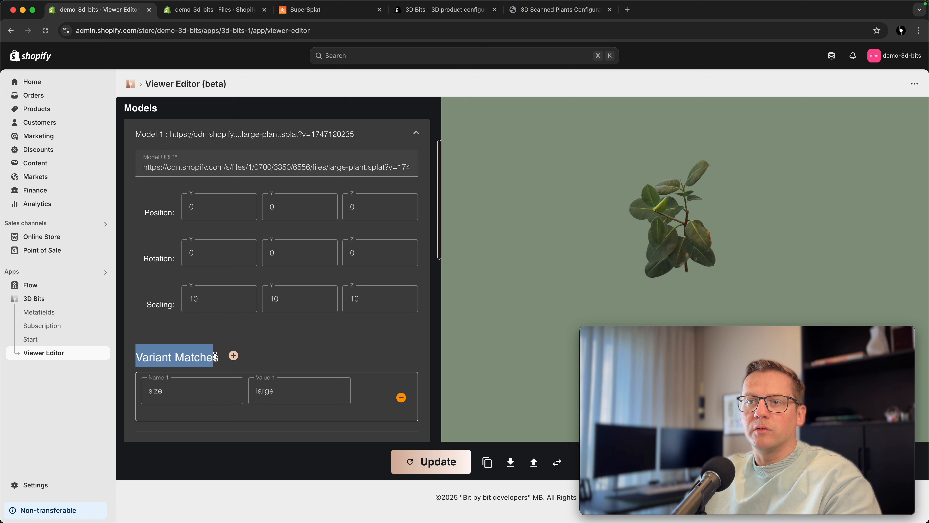
{"action": "left_click", "coordinate": [185, 362]}
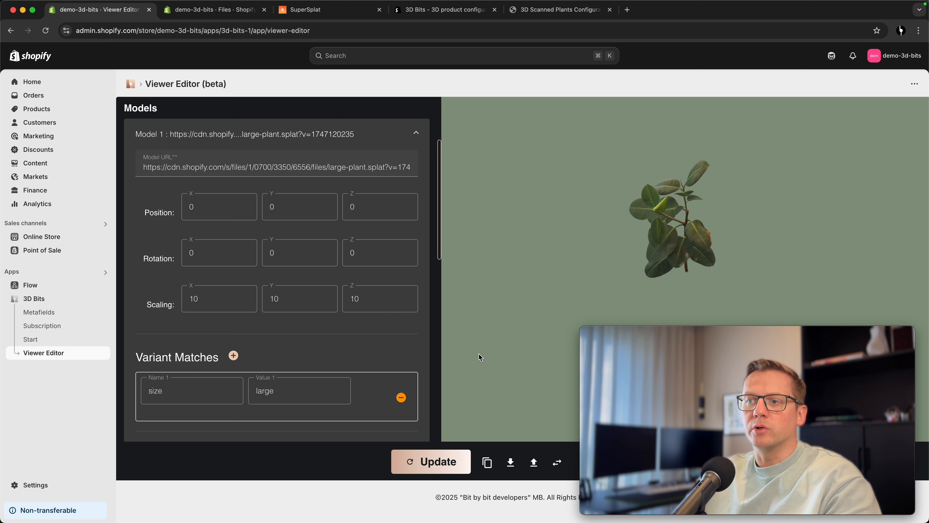
{"action": "left_click", "coordinate": [435, 463]}
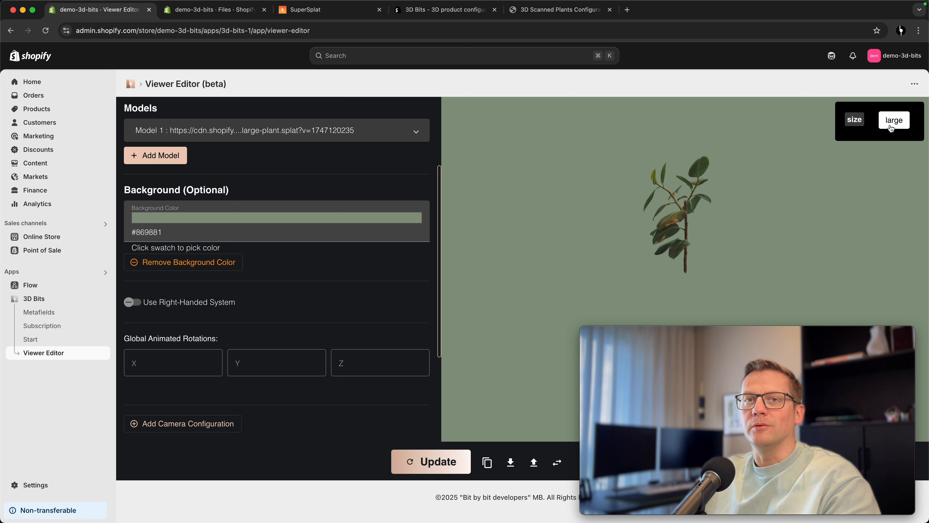
Step: Add a second model using the small-plant SPLAT file's link copied from the store files
{"action": "left_click", "coordinate": [176, 155]}
{"action": "left_click", "coordinate": [205, 10]}
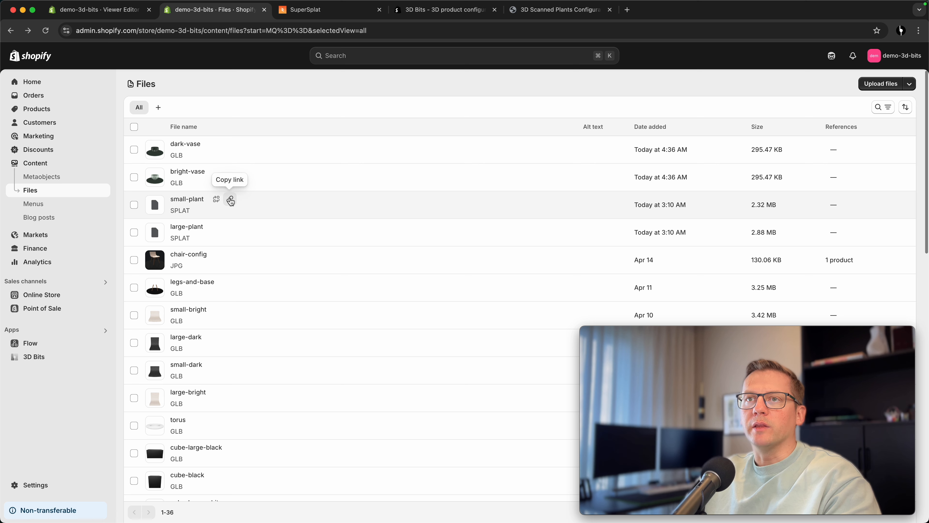
{"action": "left_click", "coordinate": [231, 201]}
{"action": "left_click", "coordinate": [96, 10]}
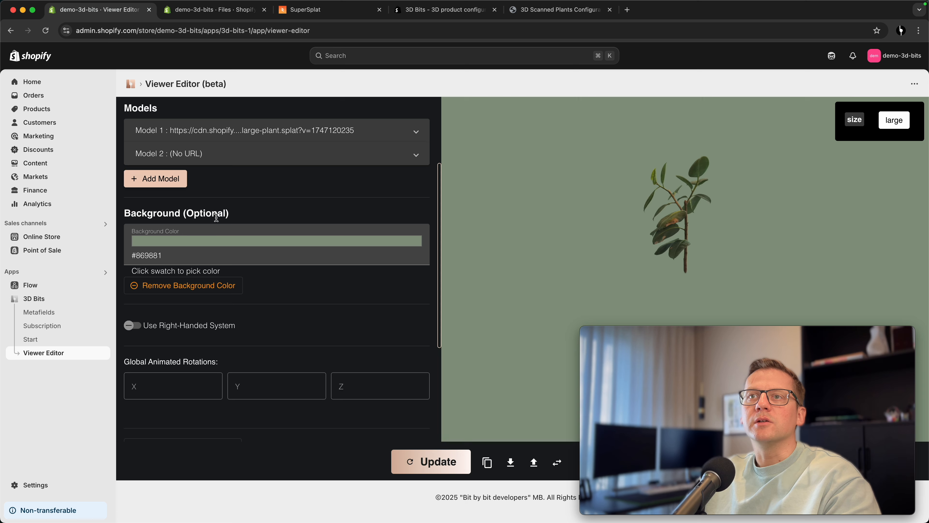
{"action": "left_click", "coordinate": [205, 160]}
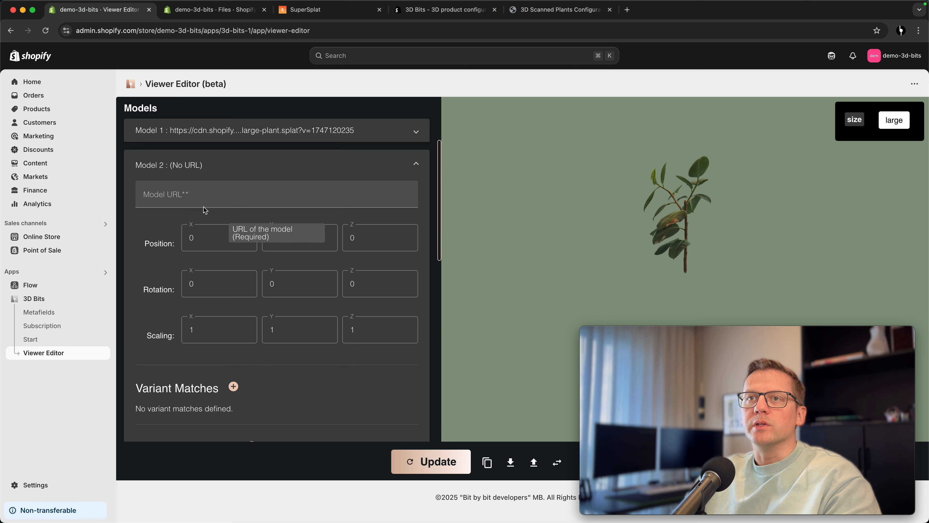
{"action": "left_click", "coordinate": [206, 193]}
{"action": "key", "text": "super+v"}
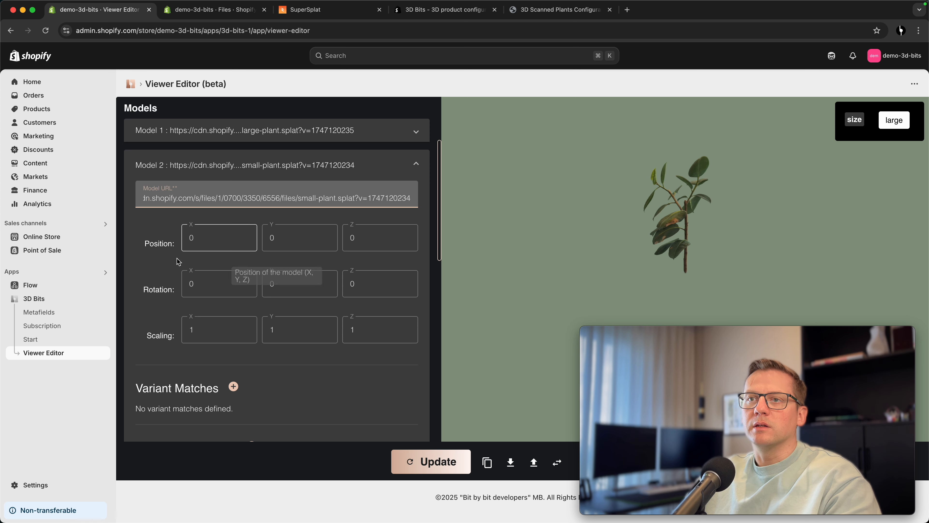
Step: Set the small-plant model's scaling to 10 on X, Y and Z
{"action": "left_click", "coordinate": [214, 322]}
{"action": "type", "text": "0"}
{"action": "key", "text": "Tab"}
{"action": "type", "text": "10"}
{"action": "key", "text": "Tab"}
{"action": "type", "text": "10"}
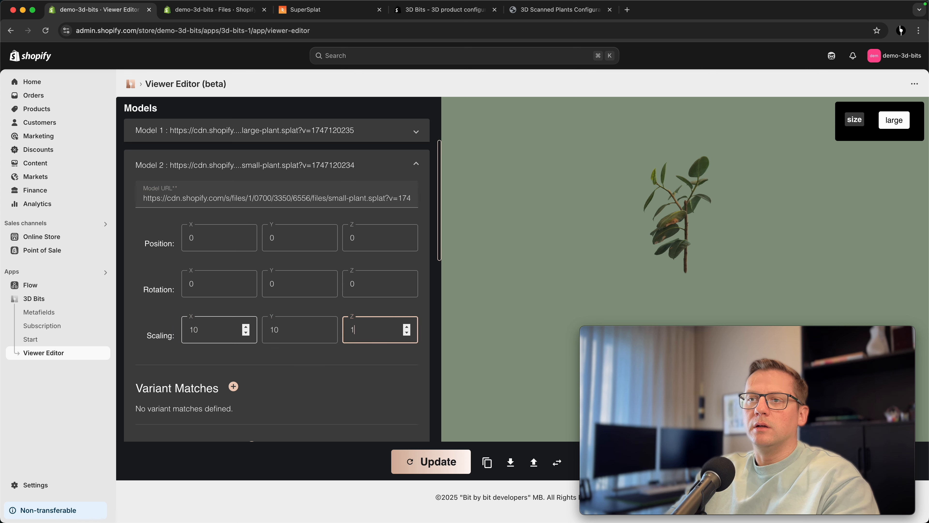
Step: Add a variant match named size with the value small to the small-plant model and update the viewer
{"action": "left_click", "coordinate": [234, 387]}
{"action": "scroll", "coordinate": [220, 390], "scroll_direction": "down", "scroll_amount": 1}
{"action": "left_click", "coordinate": [201, 390]}
{"action": "type", "text": "size"}
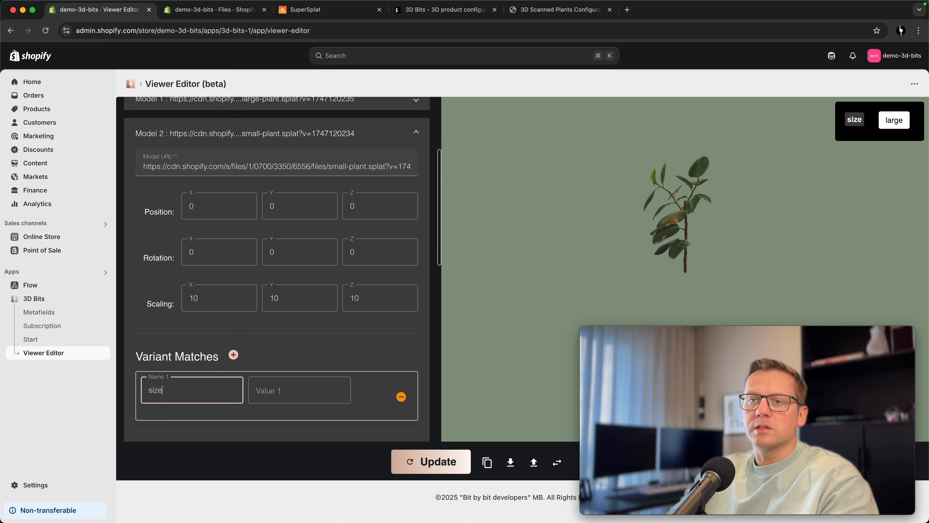
{"action": "key", "text": "Tab"}
{"action": "type", "text": "s"}
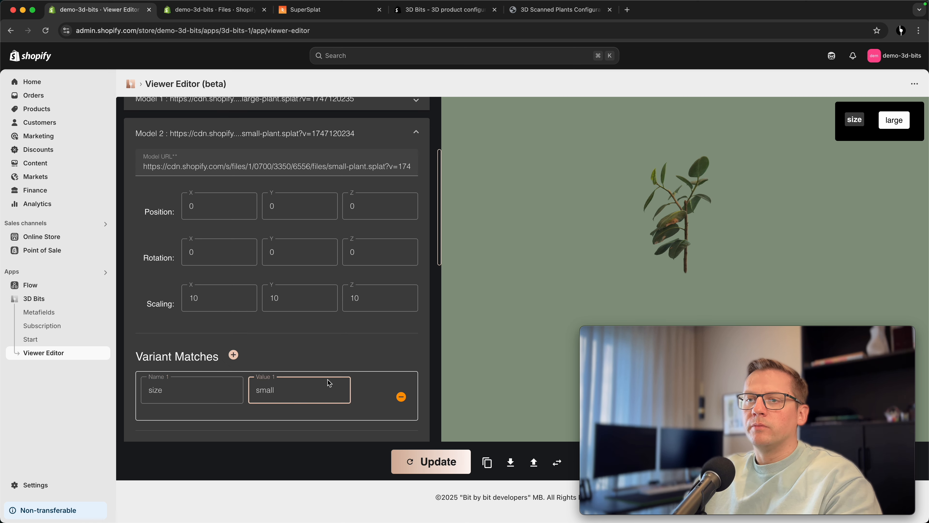
{"action": "left_click", "coordinate": [441, 461]}
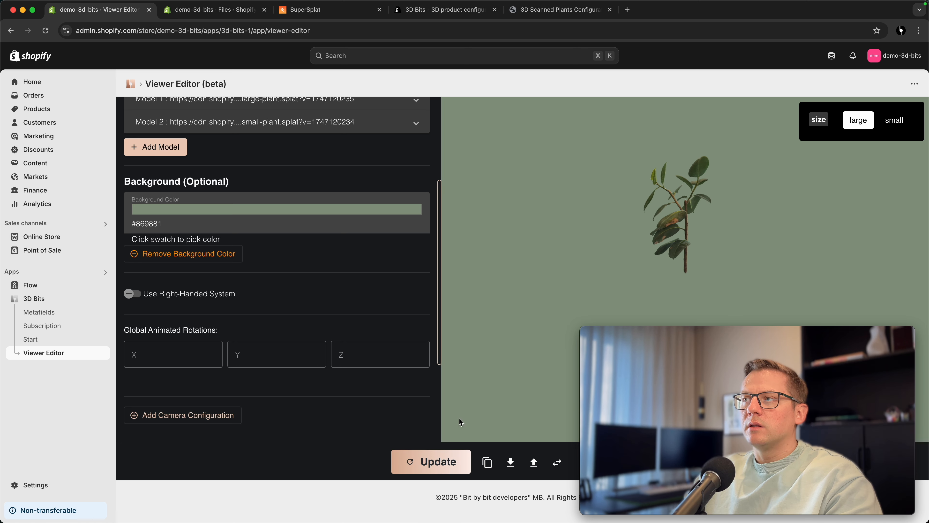
Step: Test the size variants in the preview by switching to small and back to large, and inspect the plant
{"action": "left_click", "coordinate": [901, 124]}
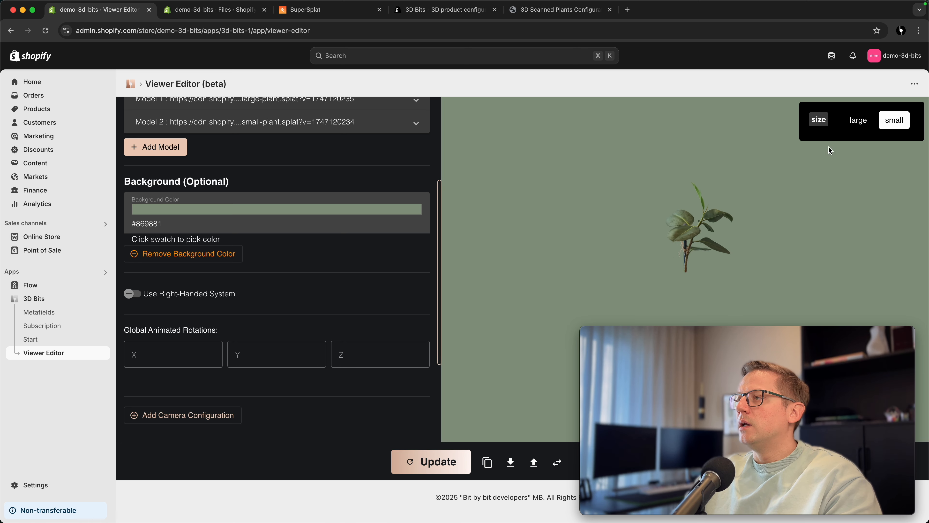
{"action": "left_click", "coordinate": [855, 127]}
{"action": "left_click_drag", "start_coordinate": [760, 247], "coordinate": [779, 230]}
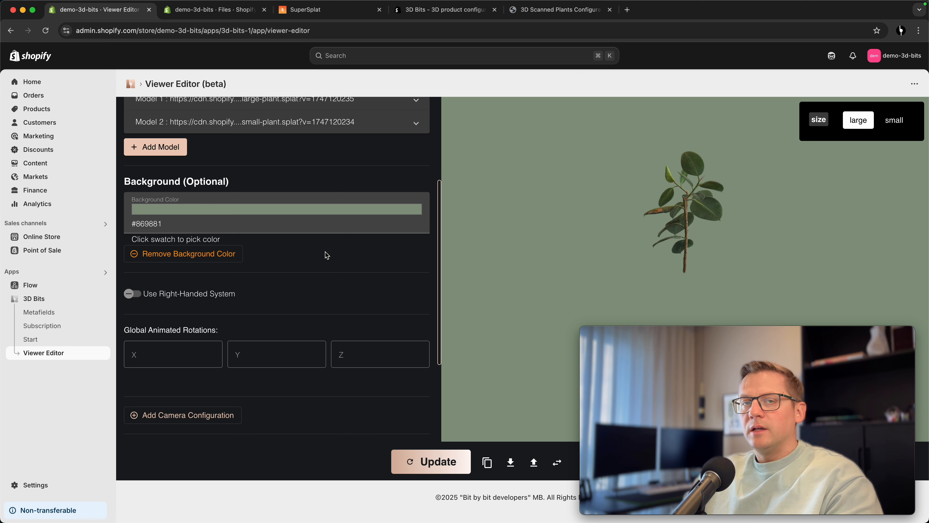
Step: Set the global animated rotation around Y to 10 and update the viewer
{"action": "left_click", "coordinate": [245, 353]}
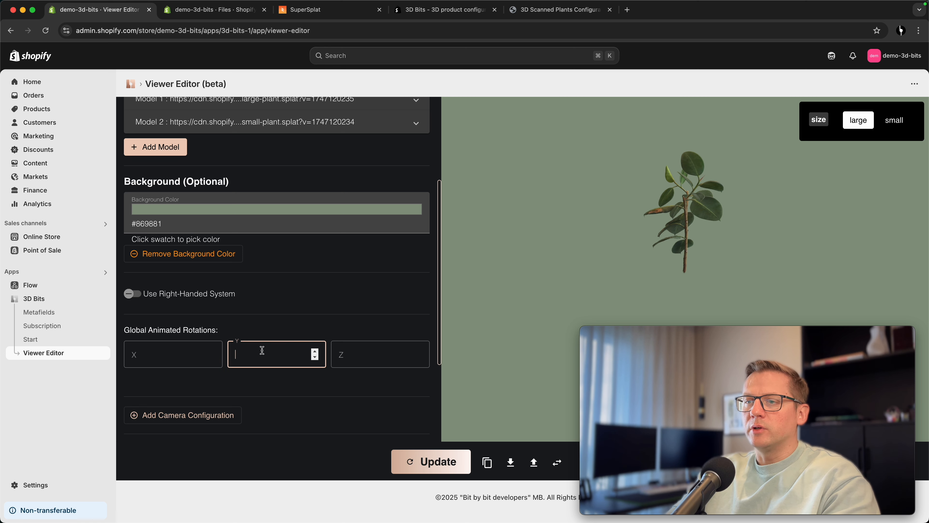
{"action": "type", "text": "10"}
{"action": "left_click", "coordinate": [236, 329]}
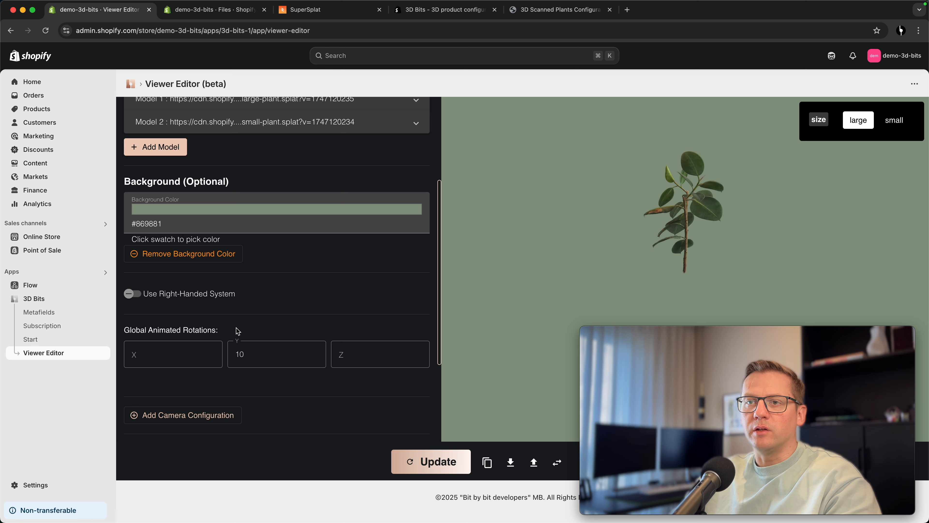
{"action": "left_click", "coordinate": [433, 461]}
Step: Review the small-plant model's settings, including its own animated rotations section
{"action": "scroll", "coordinate": [439, 436], "scroll_direction": "up", "scroll_amount": 2}
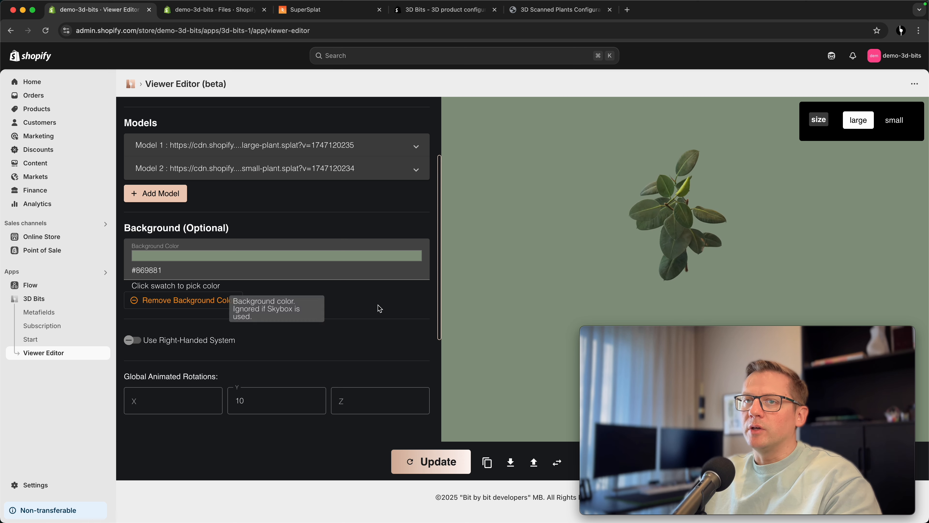
{"action": "left_click", "coordinate": [360, 172]}
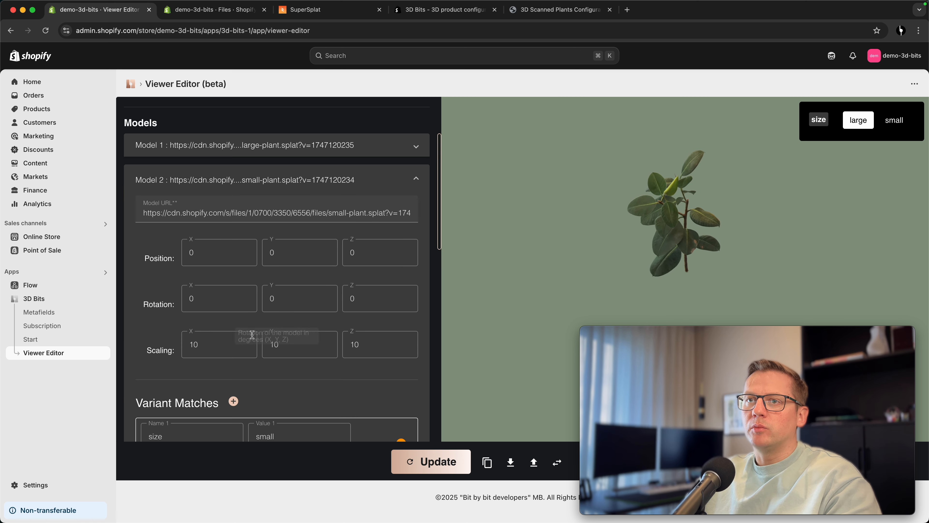
{"action": "scroll", "coordinate": [180, 342], "scroll_direction": "down", "scroll_amount": 5}
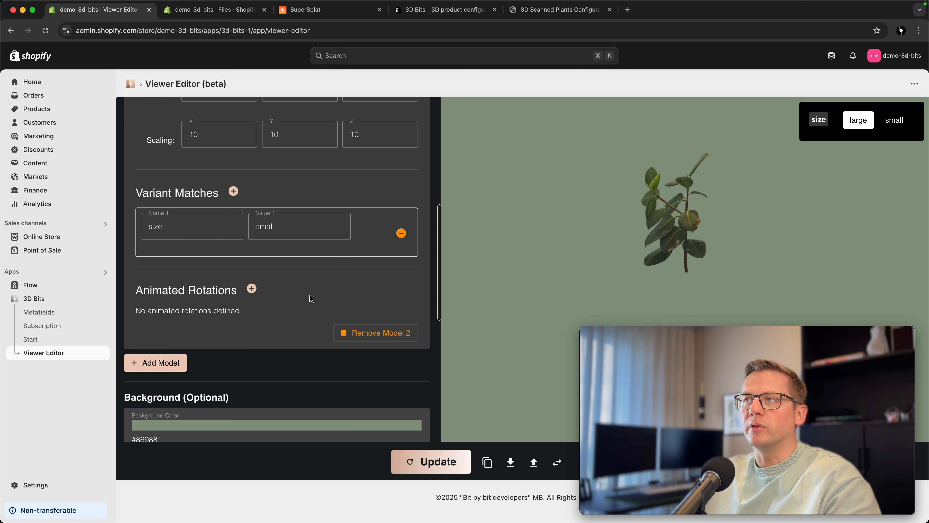
{"action": "scroll", "coordinate": [308, 296], "scroll_direction": "up", "scroll_amount": 5}
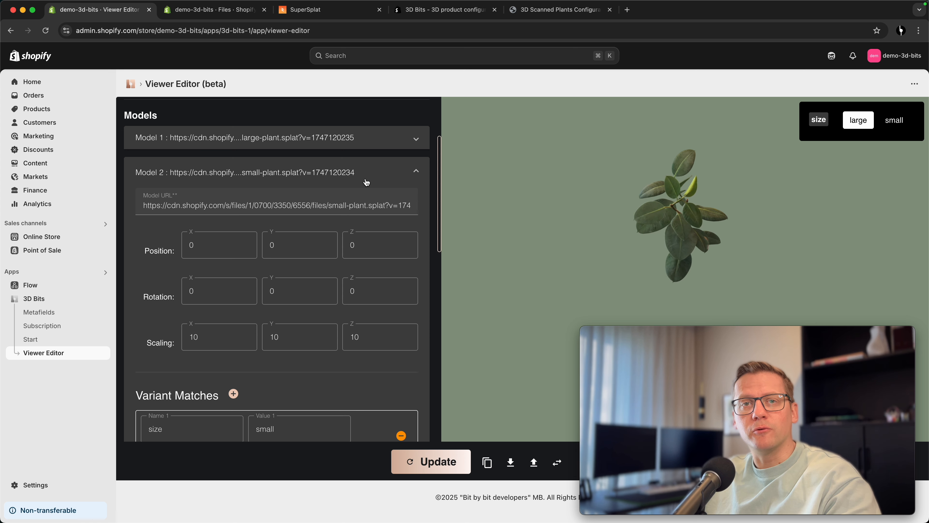
{"action": "left_click", "coordinate": [363, 173]}
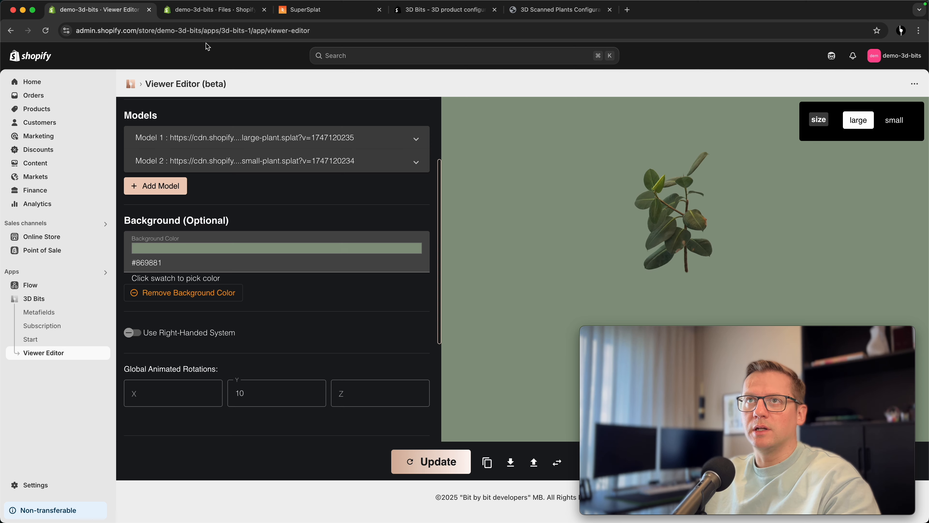
Step: Add a third model using the dark-vase GLB file's link copied from the store files
{"action": "left_click", "coordinate": [212, 9]}
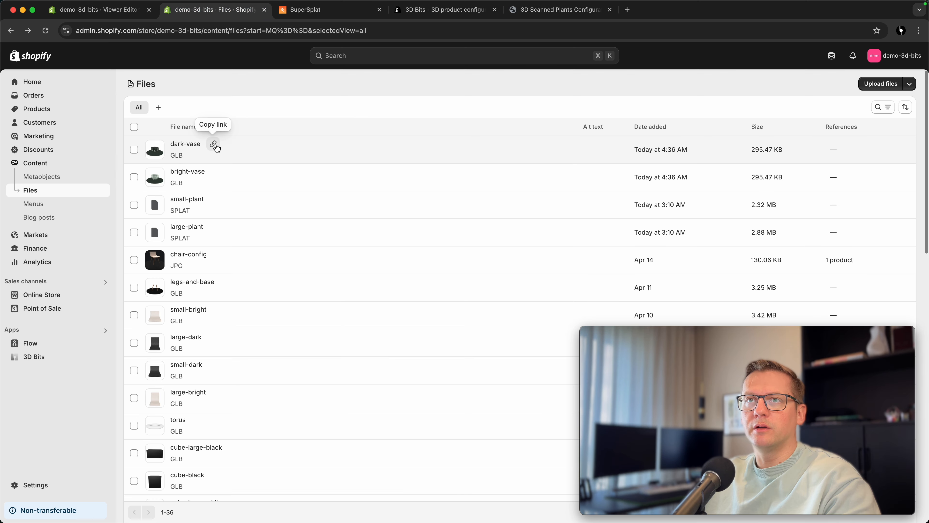
{"action": "left_click", "coordinate": [97, 9]}
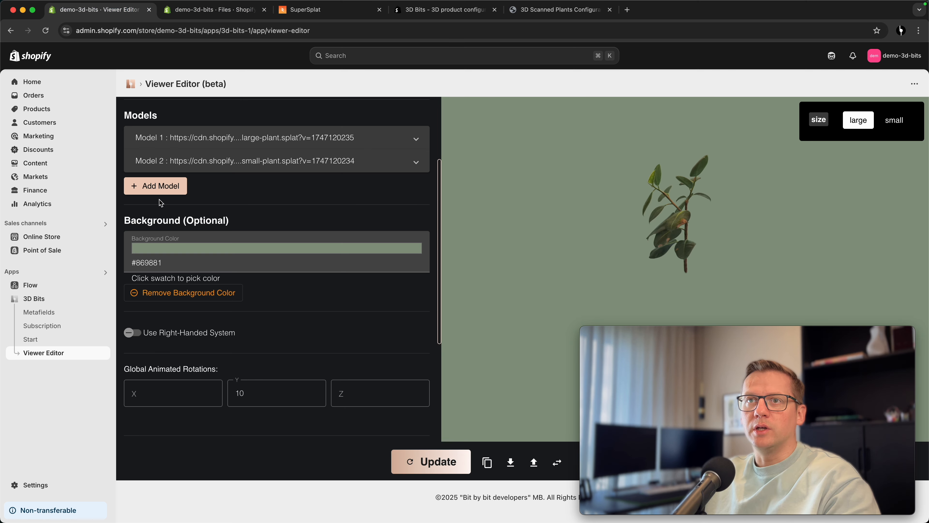
{"action": "left_click", "coordinate": [160, 186]}
{"action": "left_click", "coordinate": [242, 192]}
{"action": "left_click", "coordinate": [249, 227]}
{"action": "type", "text": "https://cdn.shopify.com/3d/models/3c3d9fe33de6d910/dark-vase.glb"}
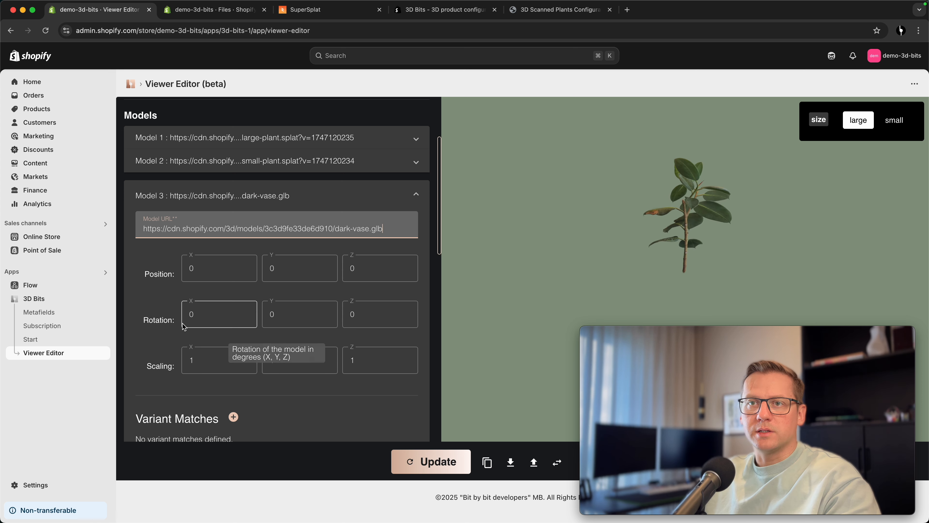
Step: Add a variant match named color with the value dark to the dark-vase model, update the viewer and inspect the vase
{"action": "scroll", "coordinate": [248, 387], "scroll_direction": "down", "scroll_amount": 2}
{"action": "left_click", "coordinate": [233, 380]}
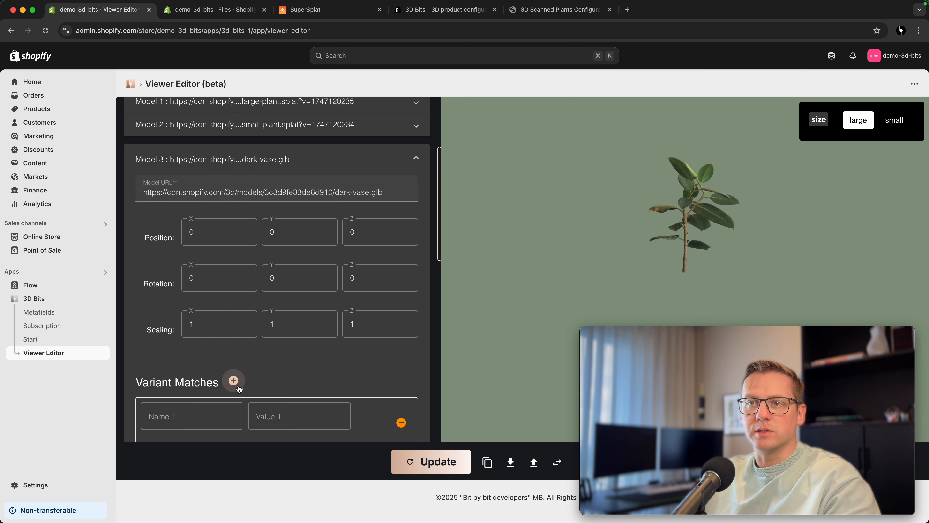
{"action": "scroll", "coordinate": [201, 409], "scroll_direction": "down", "scroll_amount": 2}
{"action": "left_click", "coordinate": [178, 382]}
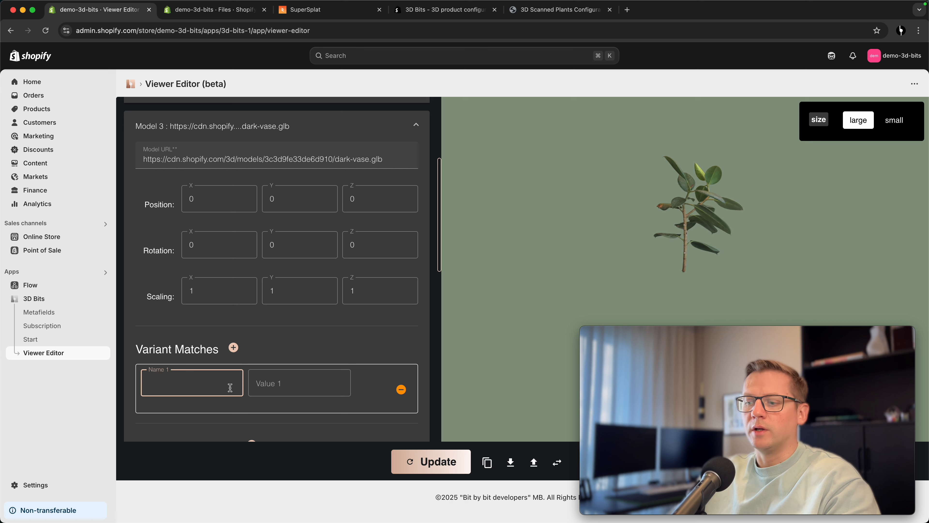
{"action": "type", "text": "color"}
{"action": "key", "text": "Tab"}
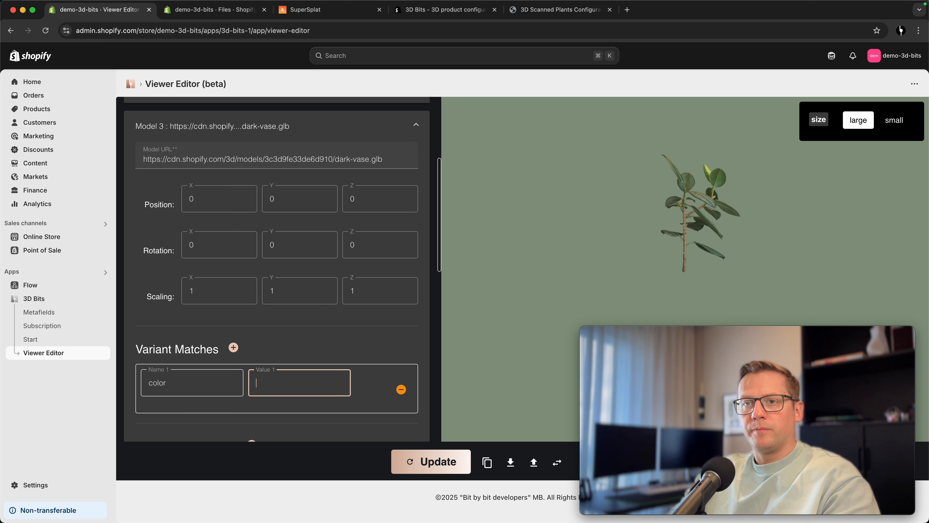
{"action": "type", "text": "dark"}
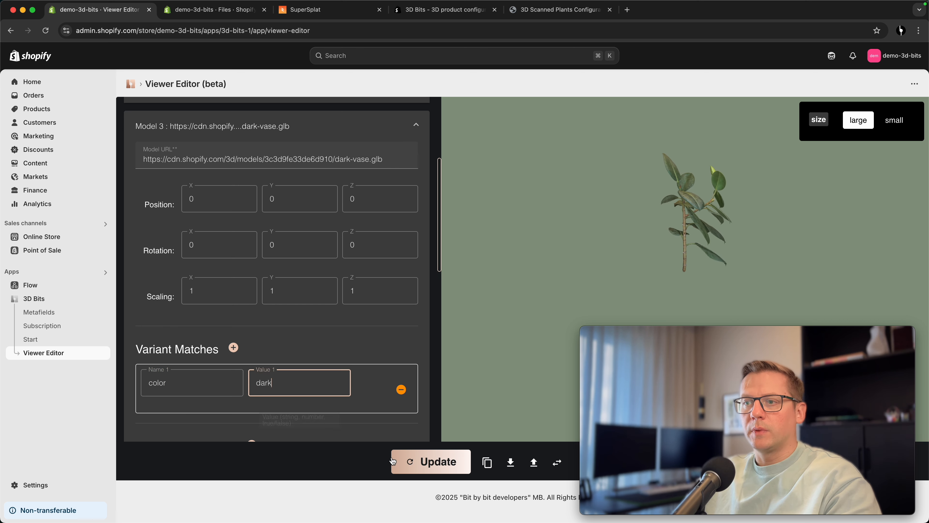
{"action": "left_click", "coordinate": [413, 461]}
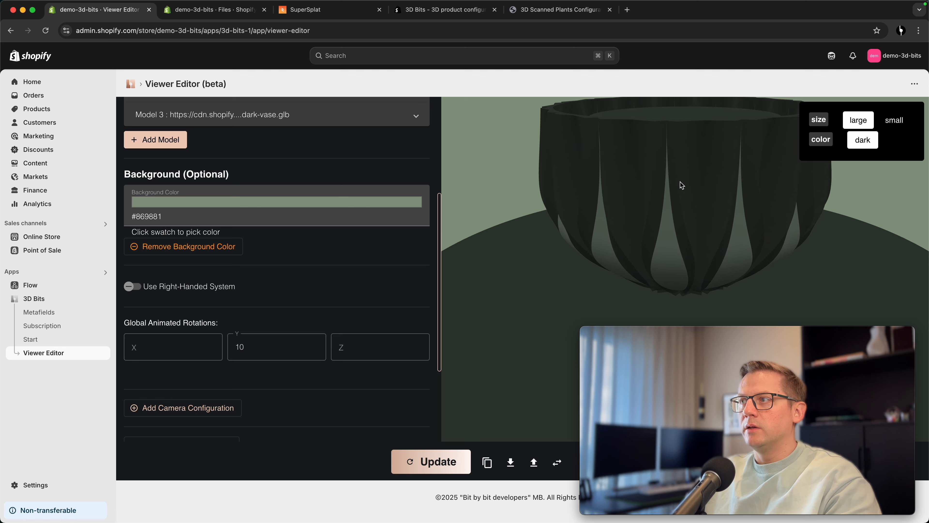
{"action": "left_click_drag", "start_coordinate": [676, 205], "coordinate": [684, 146]}
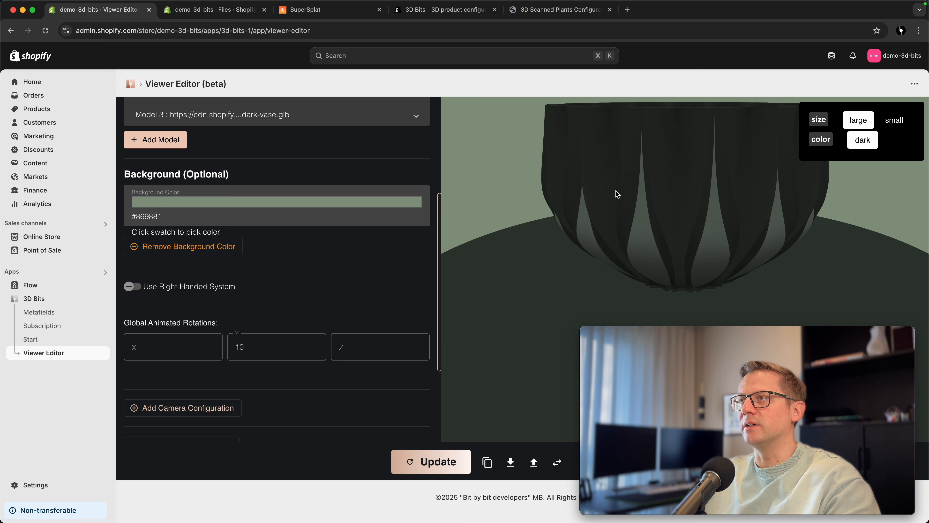
Step: Scale the dark-vase model to 0,2 on X, Y and Z, update the viewer and inspect the vase against the plant
{"action": "scroll", "coordinate": [324, 179], "scroll_direction": "up", "scroll_amount": 2}
{"action": "scroll", "coordinate": [321, 179], "scroll_direction": "up", "scroll_amount": 2}
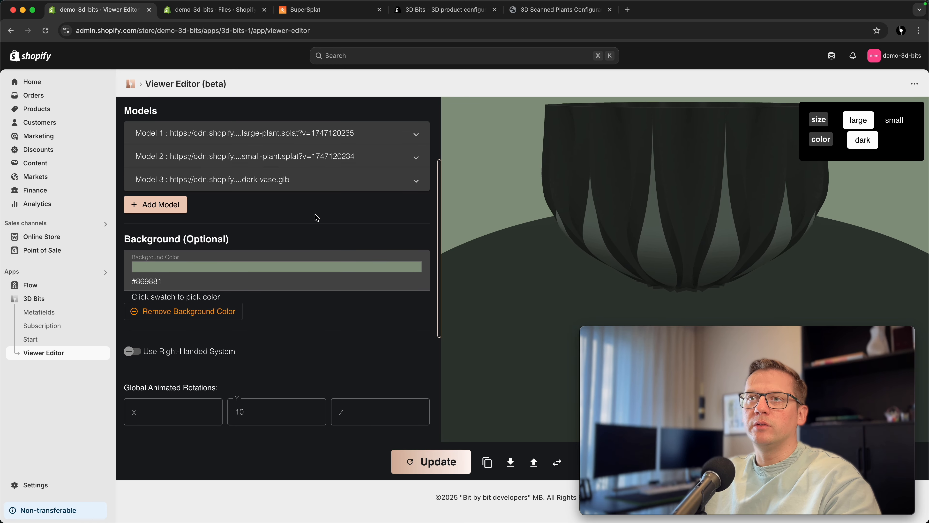
{"action": "left_click", "coordinate": [323, 183]}
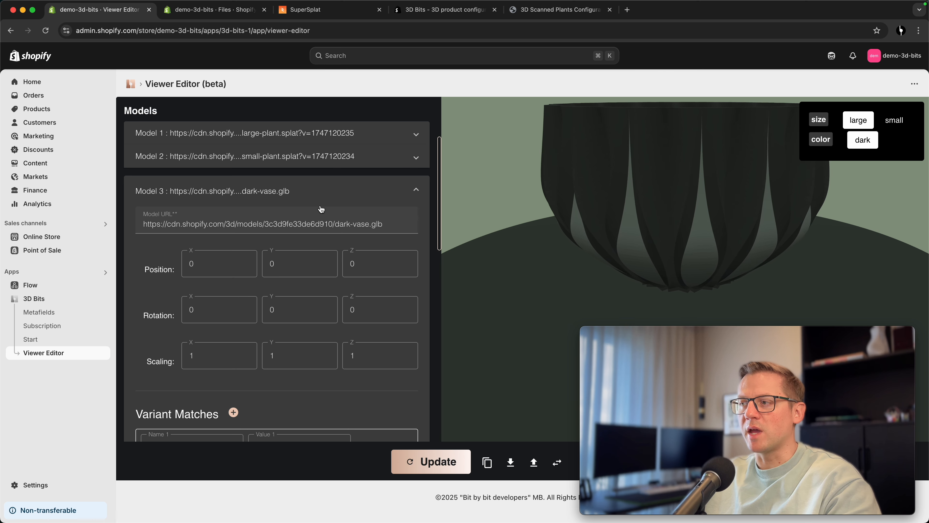
{"action": "left_click", "coordinate": [212, 351]}
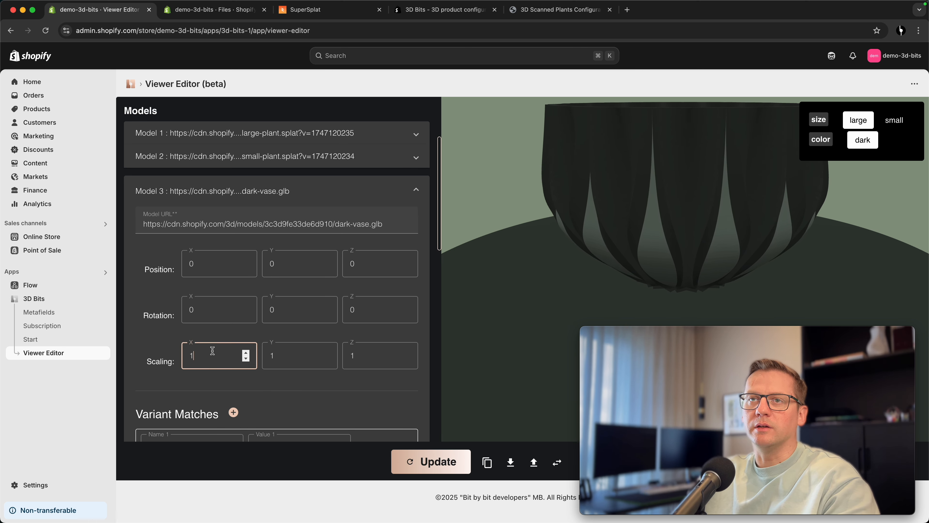
{"action": "key", "text": "BackSpace"}
{"action": "type", "text": "0"}
{"action": "type", "text": ",2"}
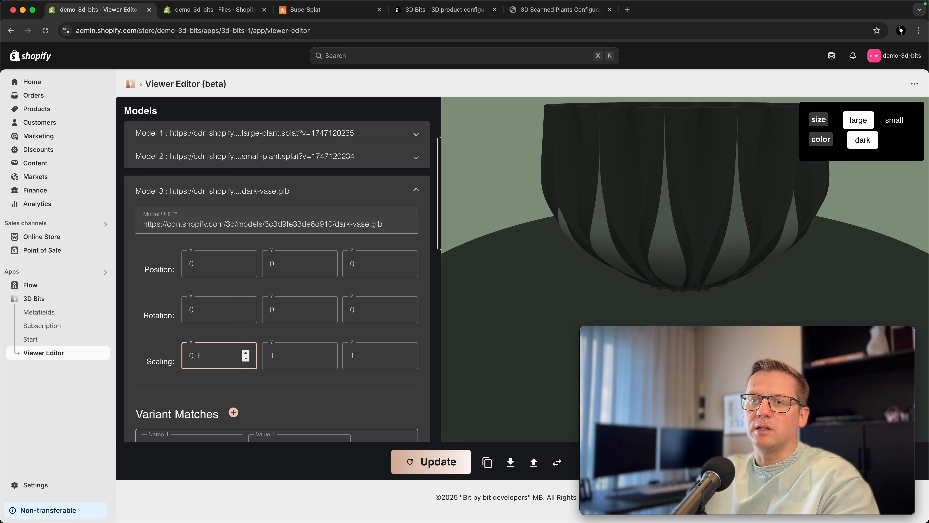
{"action": "key", "text": "Tab"}
{"action": "type", "text": "0,2"}
{"action": "key", "text": "Tab"}
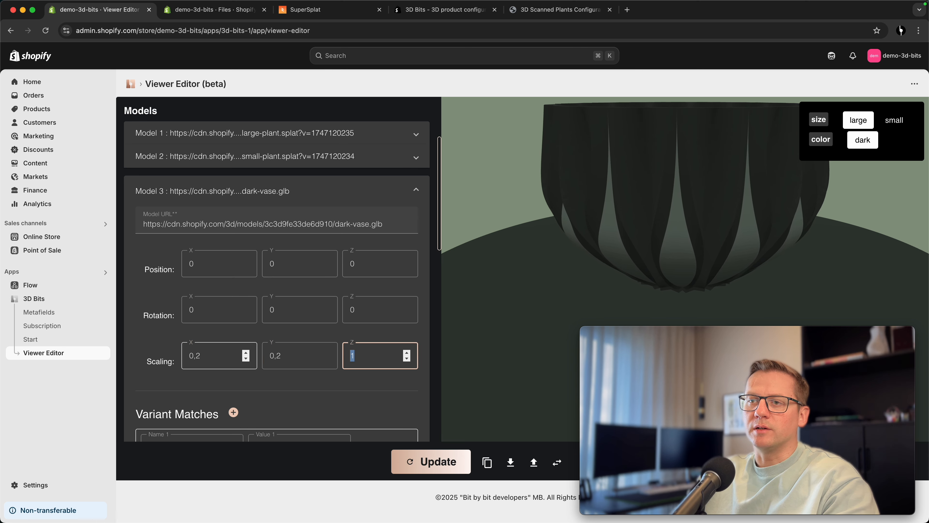
{"action": "type", "text": "0,2"}
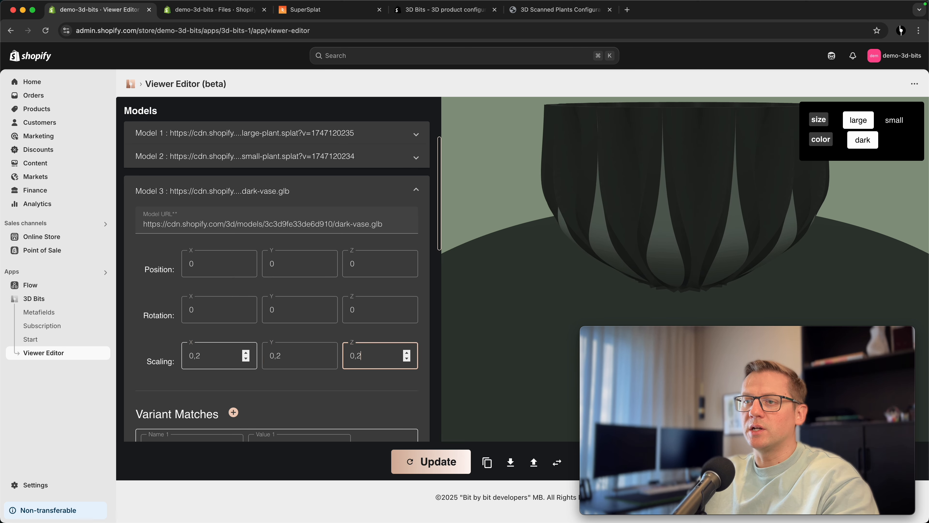
{"action": "left_click", "coordinate": [421, 459]}
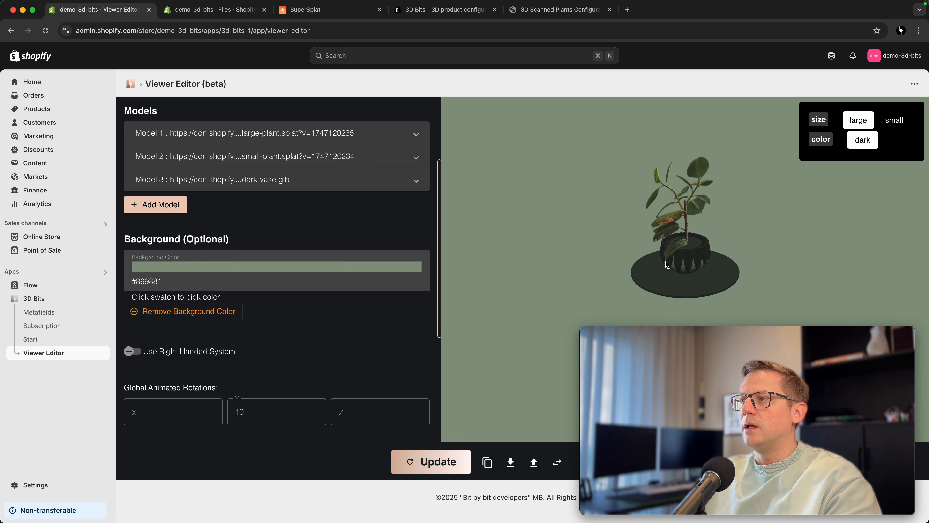
{"action": "left_click_drag", "start_coordinate": [641, 264], "coordinate": [728, 260]}
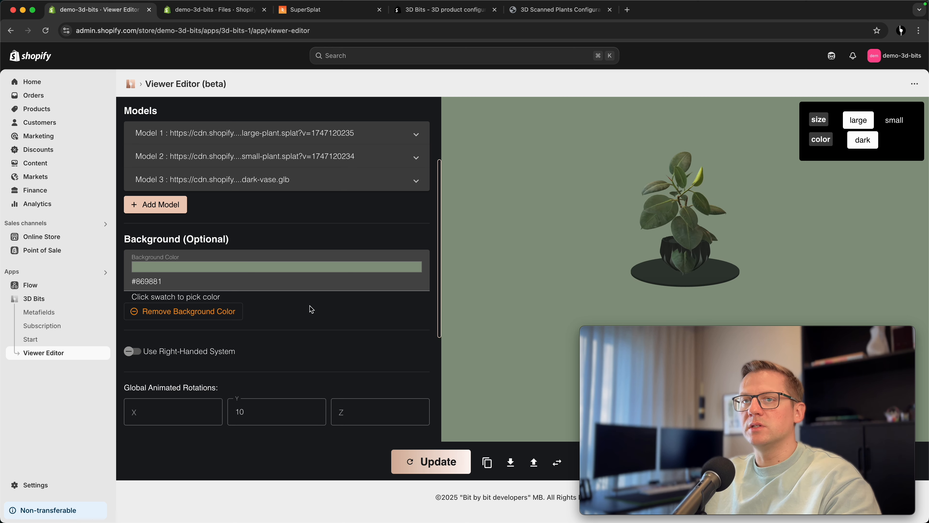
Step: Lower the dark-vase model with a negative Y position, update the viewer and check how the plant sits in it
{"action": "left_click", "coordinate": [300, 180]}
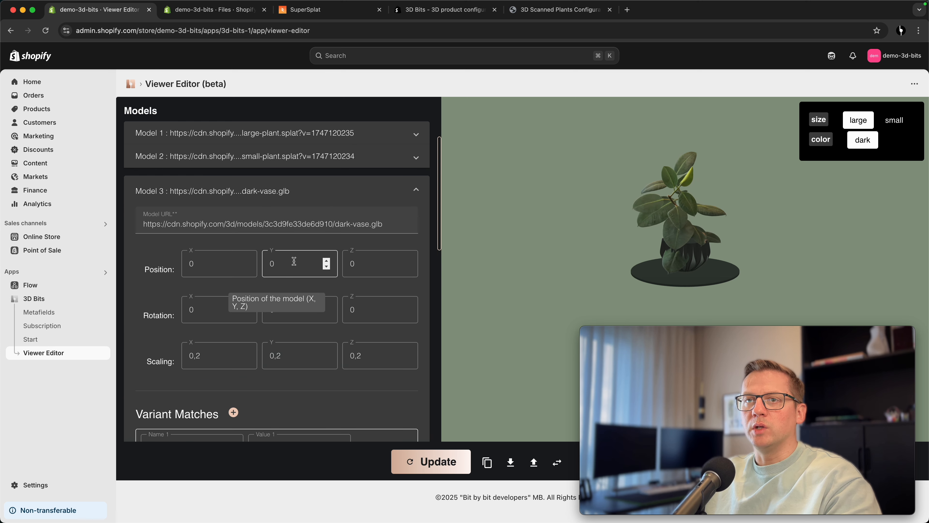
{"action": "left_click", "coordinate": [294, 263]}
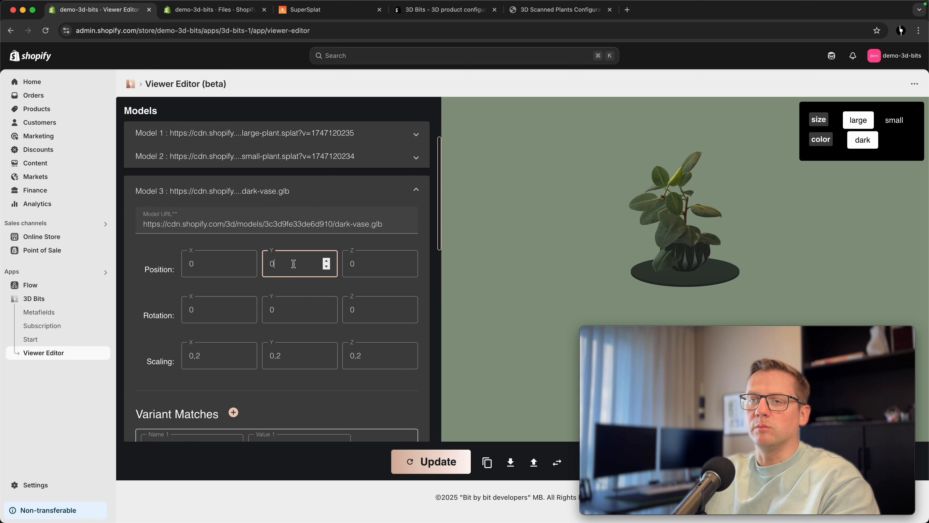
{"action": "key", "text": "BackSpace"}
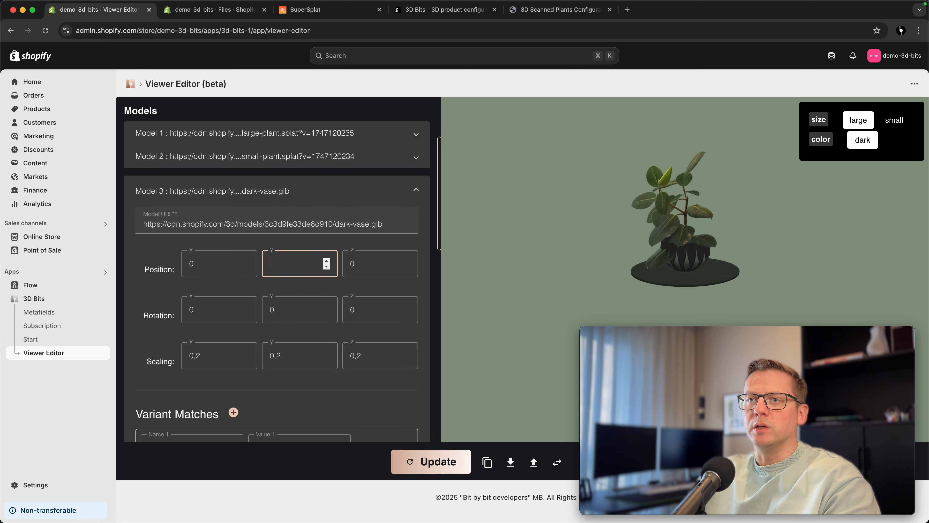
{"action": "type", "text": "-0.8"}
{"action": "left_click", "coordinate": [445, 460]}
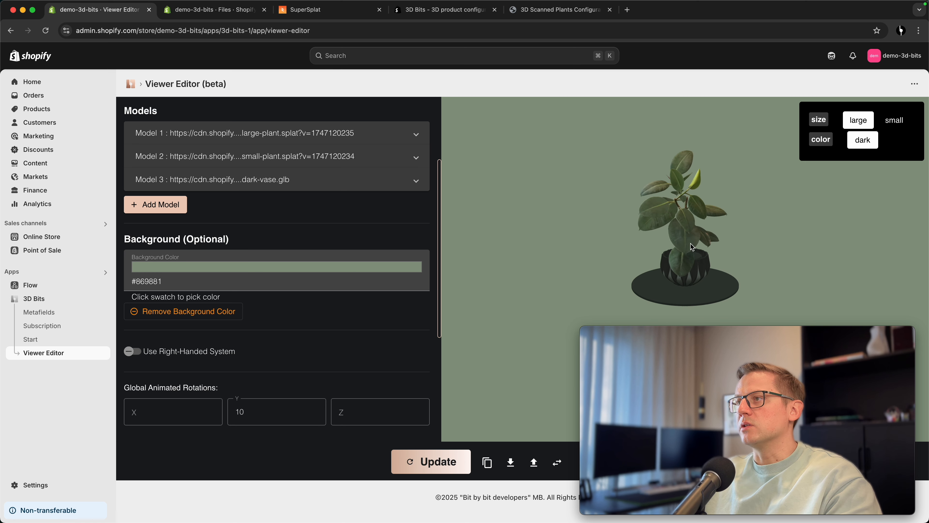
{"action": "scroll", "coordinate": [694, 239], "scroll_direction": "up", "scroll_amount": 4}
{"action": "left_click_drag", "start_coordinate": [695, 240], "coordinate": [651, 249]}
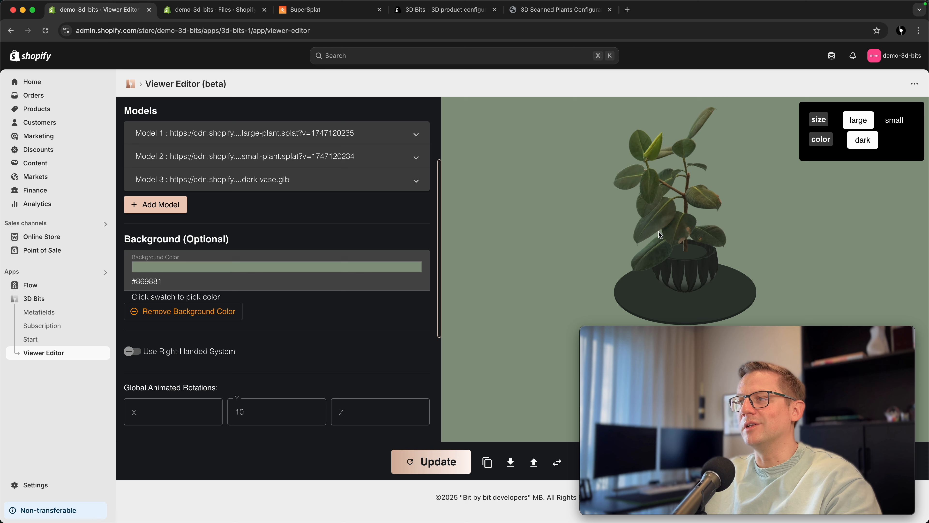
Step: Compare the large and small plant variants in the dark vase
{"action": "left_click", "coordinate": [882, 123]}
{"action": "left_click", "coordinate": [858, 120]}
{"action": "left_click", "coordinate": [893, 120]}
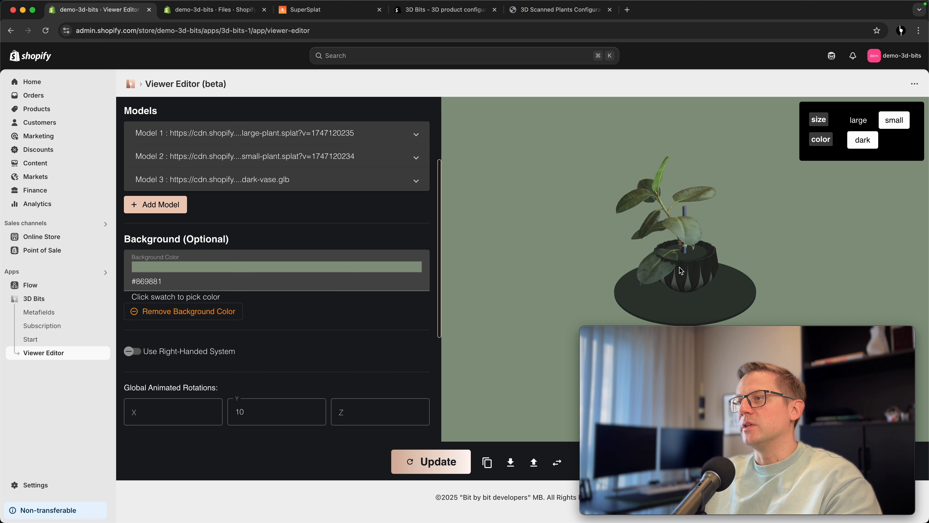
Step: Set the dark-vase model's Y position to -1, update the viewer and show the small plant
{"action": "left_click", "coordinate": [296, 190]}
{"action": "left_click", "coordinate": [294, 264]}
{"action": "key", "text": "BackSpace"}
{"action": "key", "text": "BackSpace"}
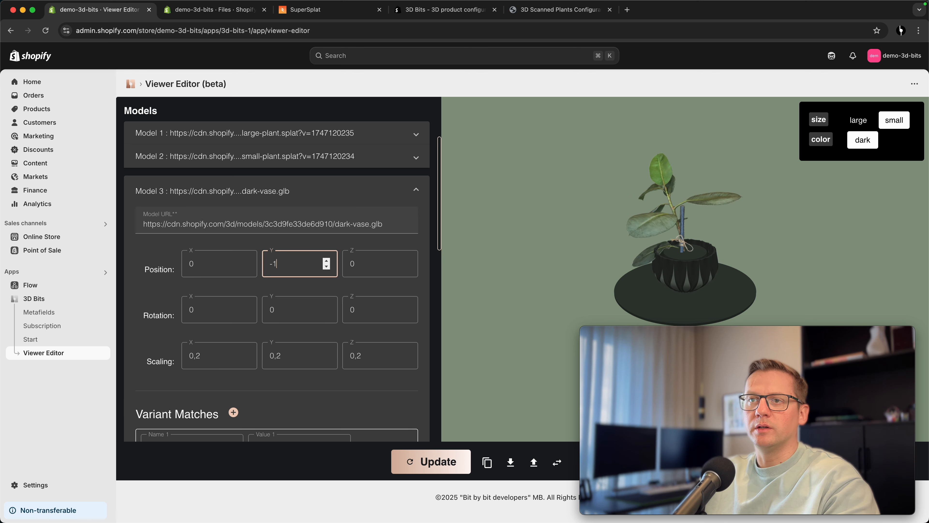
{"action": "left_click", "coordinate": [431, 460]}
{"action": "left_click", "coordinate": [893, 121]}
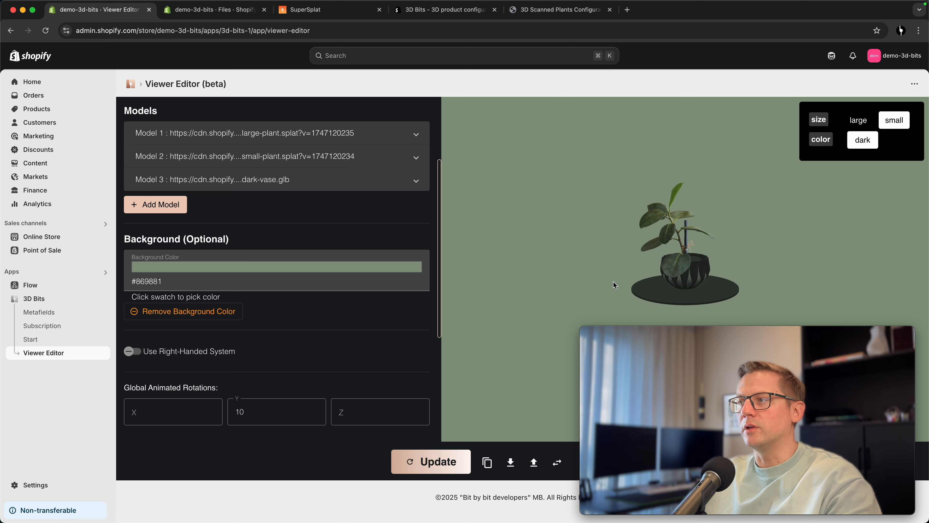
Step: Add a fourth model using the bright-vase GLB file's link copied from the store files
{"action": "left_click", "coordinate": [169, 204]}
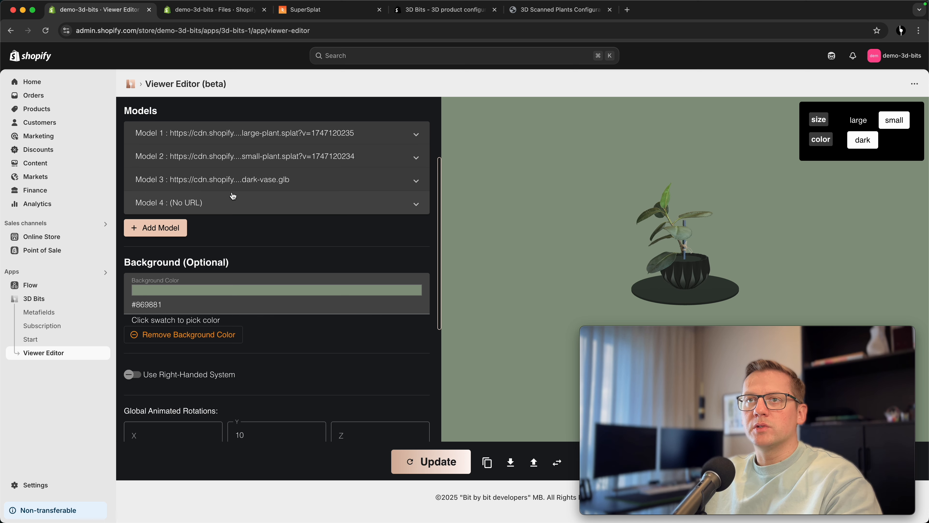
{"action": "left_click", "coordinate": [219, 9]}
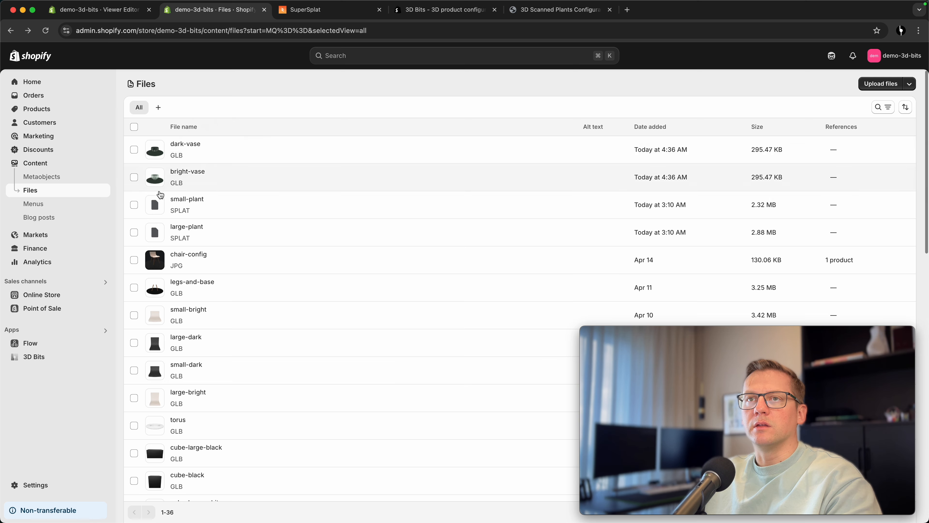
{"action": "left_click", "coordinate": [125, 10]}
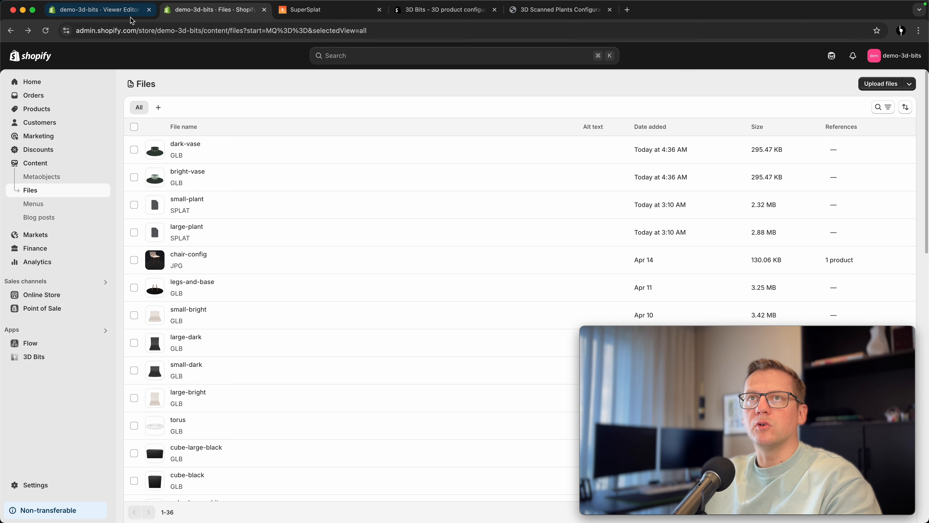
{"action": "left_click", "coordinate": [239, 211]}
{"action": "left_click", "coordinate": [213, 241]}
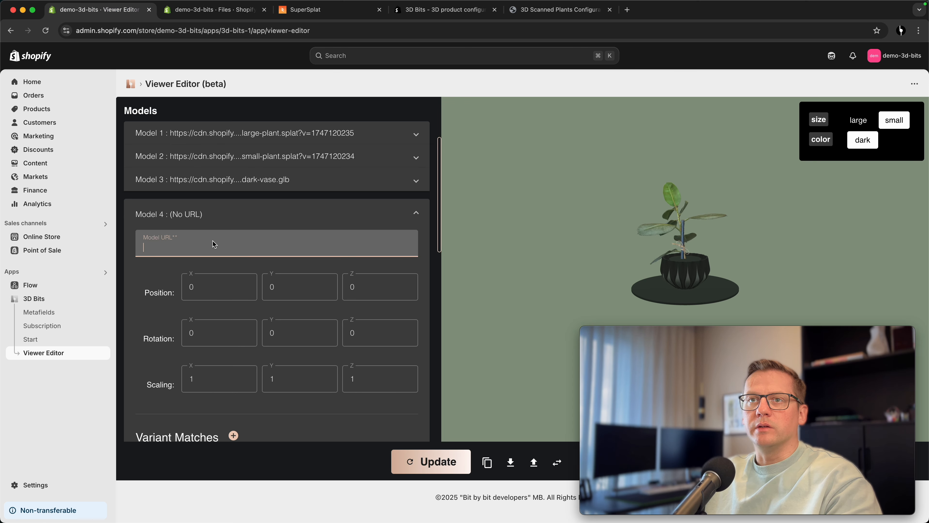
{"action": "type", "text": "https://cdn.shopify.com/3d/models/90c9392eb76344fc/bright-vase.glb"}
Step: Scale the bright-vase model to 0,2 on all three axes and set its Y position to -1
{"action": "left_click", "coordinate": [203, 380]}
{"action": "key", "text": "BackSpace"}
{"action": "type", "text": "0"}
{"action": "key", "text": "Tab"}
{"action": "type", "text": "0,2"}
{"action": "key", "text": "Tab"}
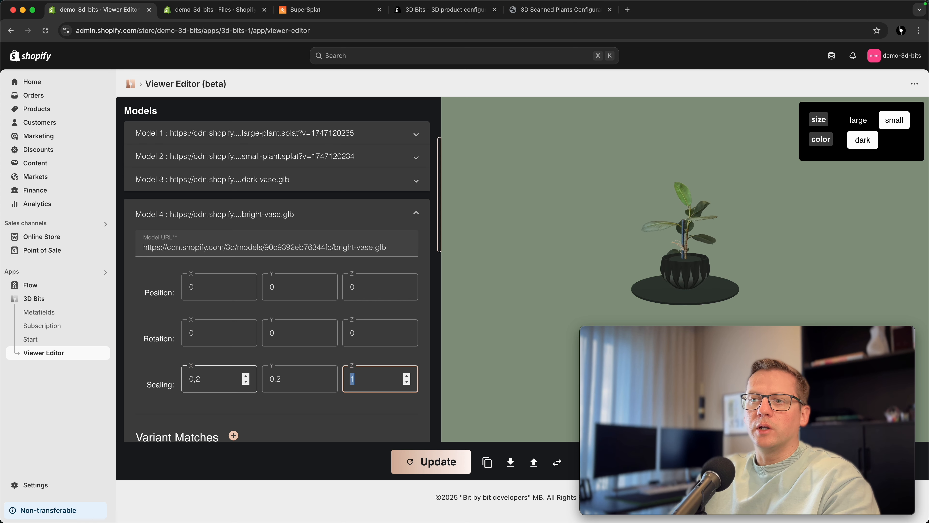
{"action": "type", "text": "0,2"}
{"action": "left_click", "coordinate": [282, 284]}
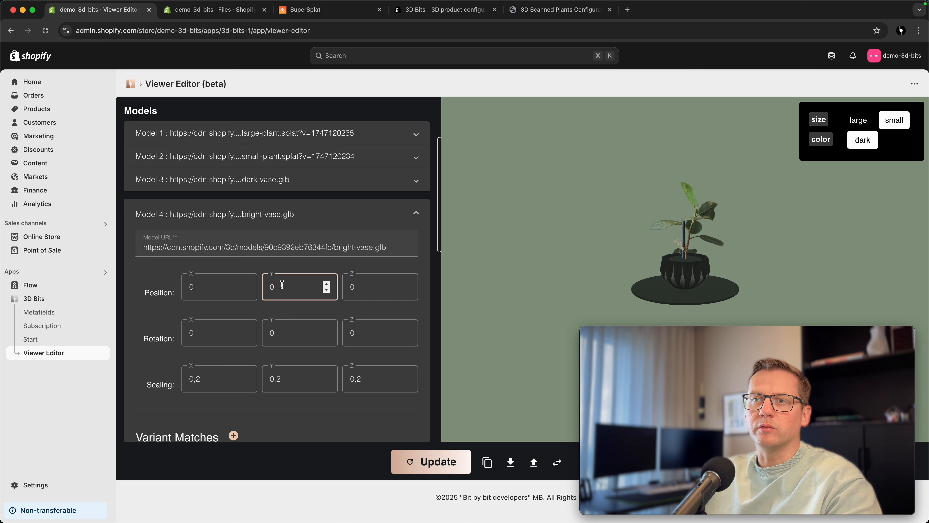
{"action": "type", "text": "-1"}
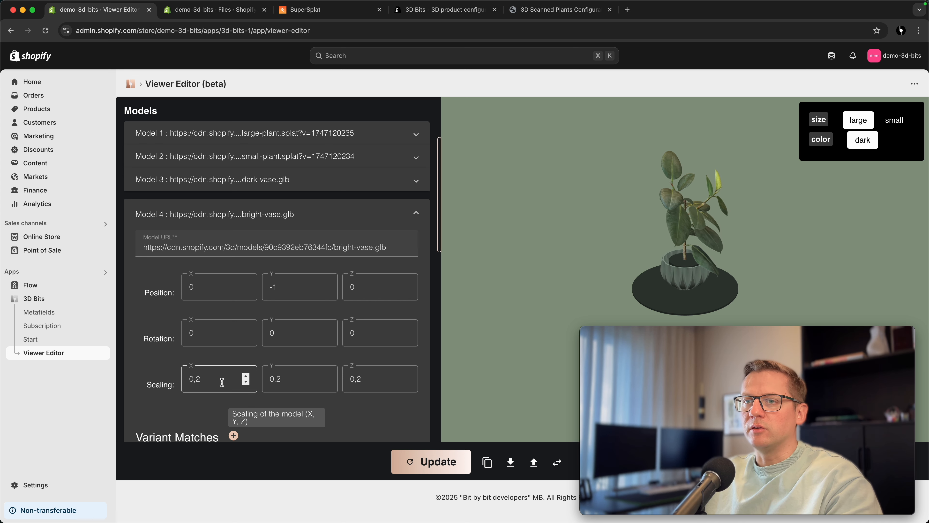
Step: Add a variant match named color with the value bright to the bright-vase model and update the viewer
{"action": "left_click", "coordinate": [211, 382]}
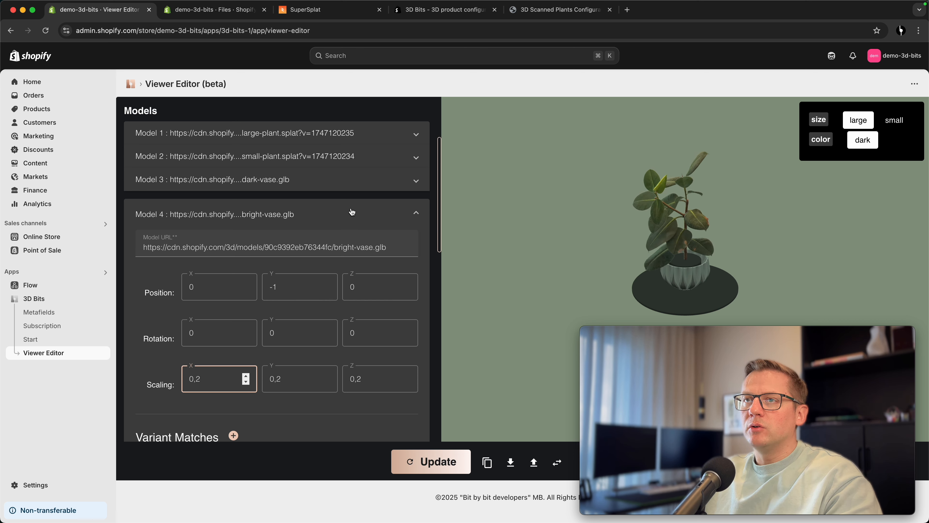
{"action": "scroll", "coordinate": [158, 337], "scroll_direction": "down", "scroll_amount": 4}
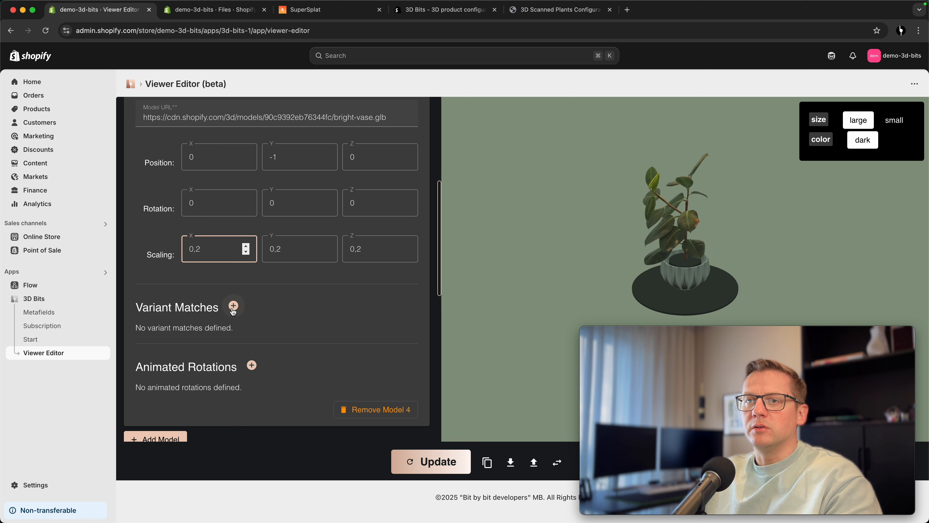
{"action": "left_click_drag", "start_coordinate": [149, 309], "coordinate": [214, 310]}
{"action": "left_click", "coordinate": [220, 311]}
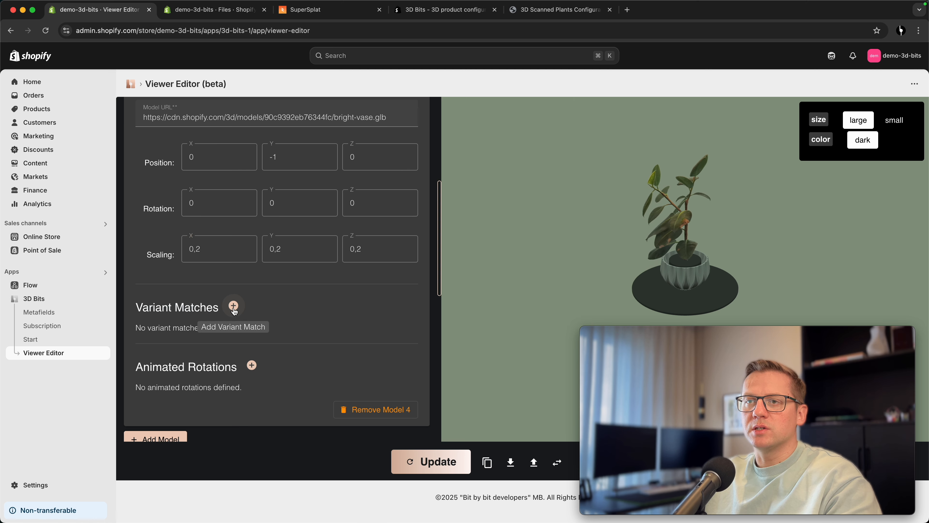
{"action": "left_click", "coordinate": [235, 306]}
{"action": "left_click", "coordinate": [199, 340]}
{"action": "type", "text": "color"}
{"action": "key", "text": "Tab"}
{"action": "type", "text": "bright"}
{"action": "left_click", "coordinate": [424, 461]}
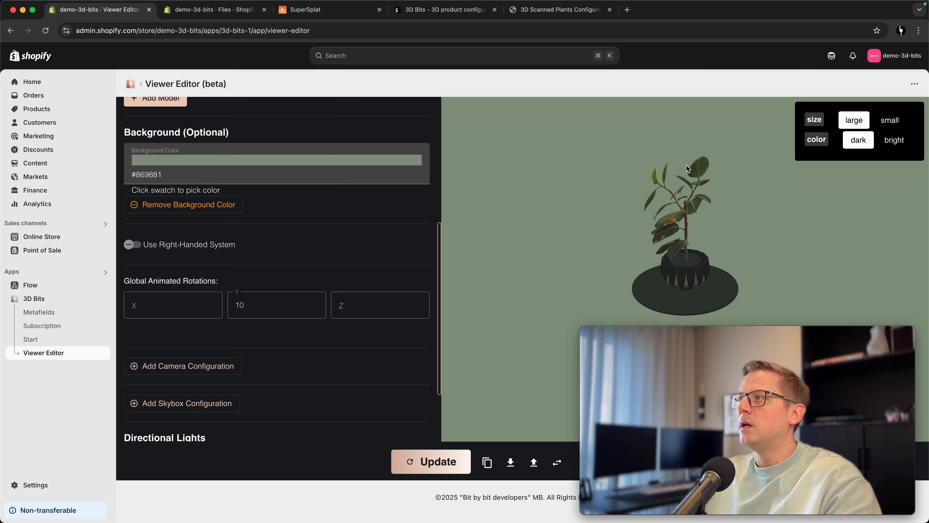
Step: Test the configurator by switching between the bright and dark vase colors and the small and large plant sizes
{"action": "left_click", "coordinate": [895, 143]}
{"action": "left_click", "coordinate": [867, 142]}
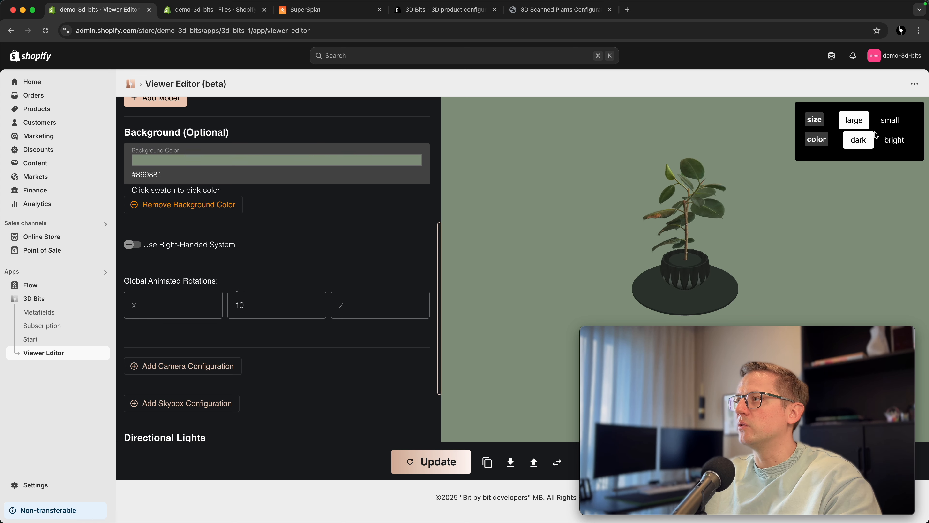
{"action": "left_click", "coordinate": [886, 125]}
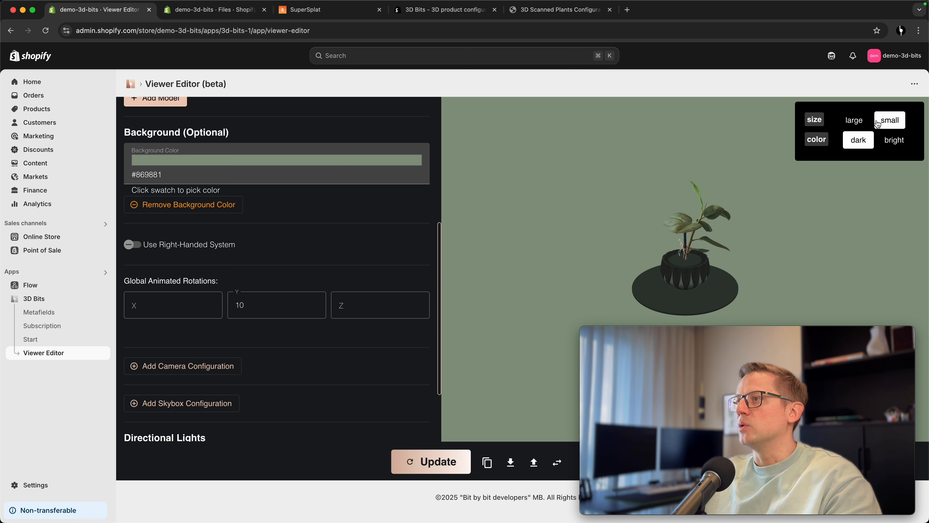
{"action": "left_click", "coordinate": [855, 121]}
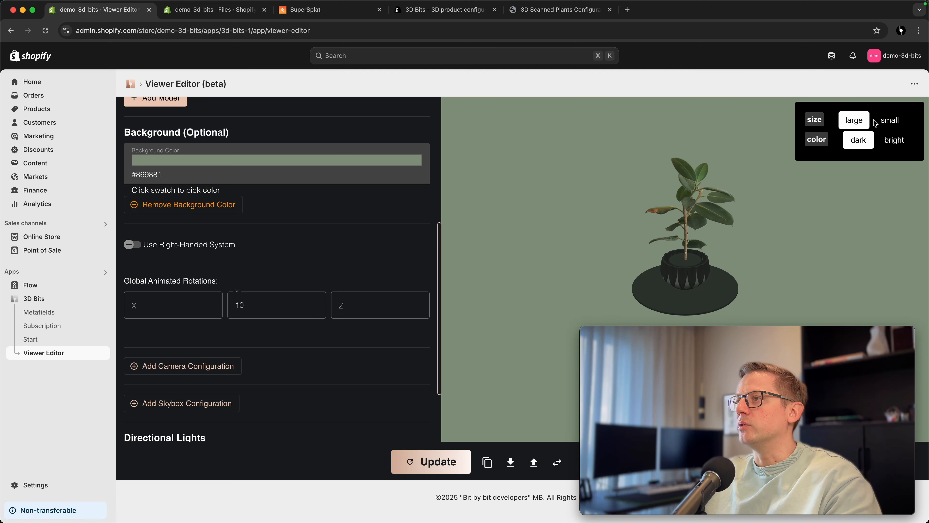
{"action": "left_click", "coordinate": [888, 125]}
{"action": "left_click", "coordinate": [854, 121]}
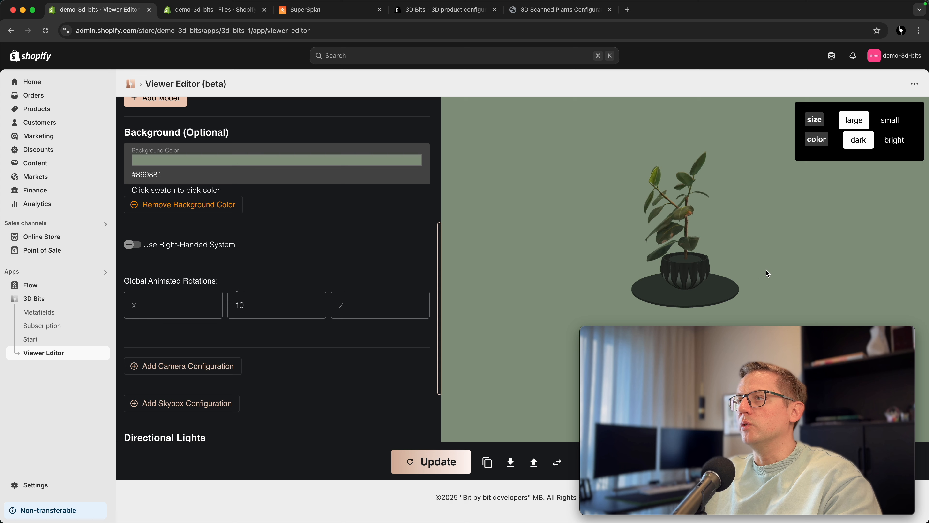
Step: Clear the global animated rotation around Y, update the viewer and download the configuration file
{"action": "double_click", "coordinate": [262, 310]}
{"action": "key", "text": "BackSpace"}
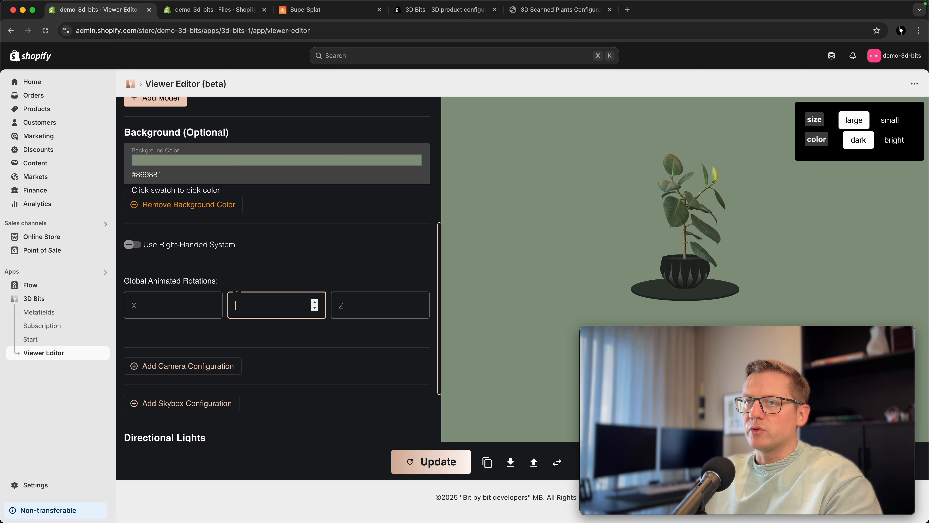
{"action": "left_click", "coordinate": [404, 457]}
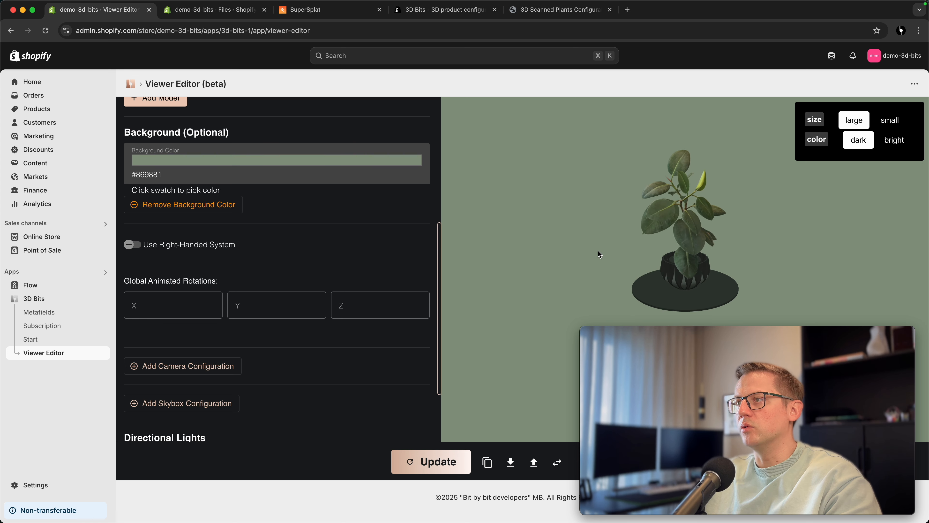
{"action": "scroll", "coordinate": [728, 238], "scroll_direction": "up", "scroll_amount": 5}
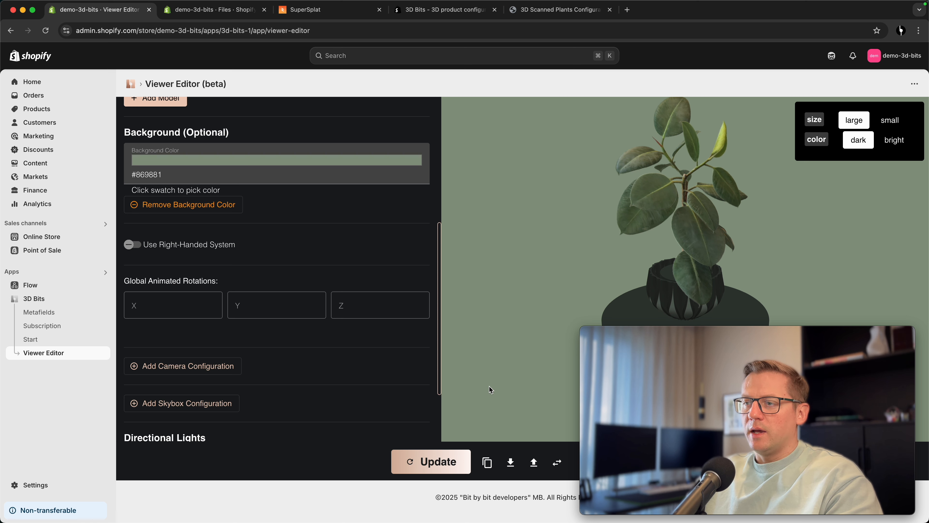
{"action": "left_click", "coordinate": [511, 463]}
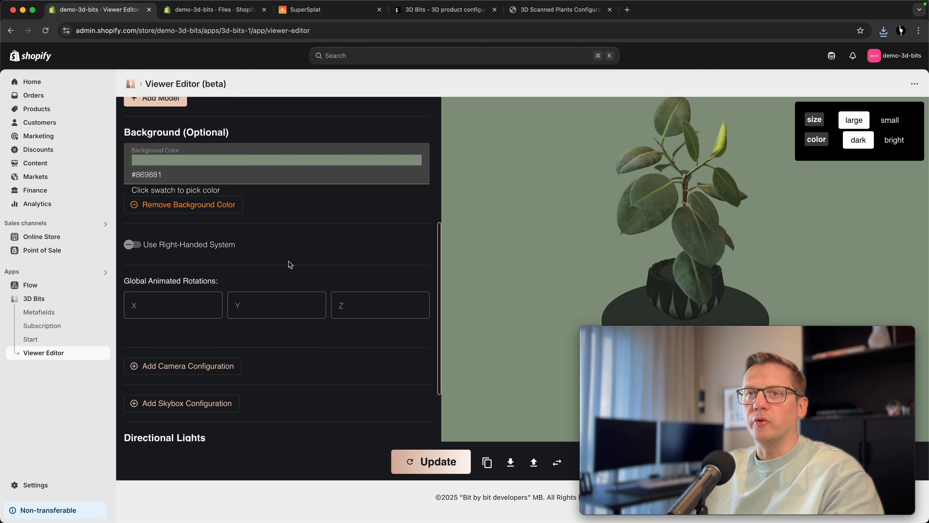
Step: Add a camera configuration with position X -8, Y 5, Z -8 and update the viewer
{"action": "scroll", "coordinate": [347, 259], "scroll_direction": "down", "scroll_amount": 3}
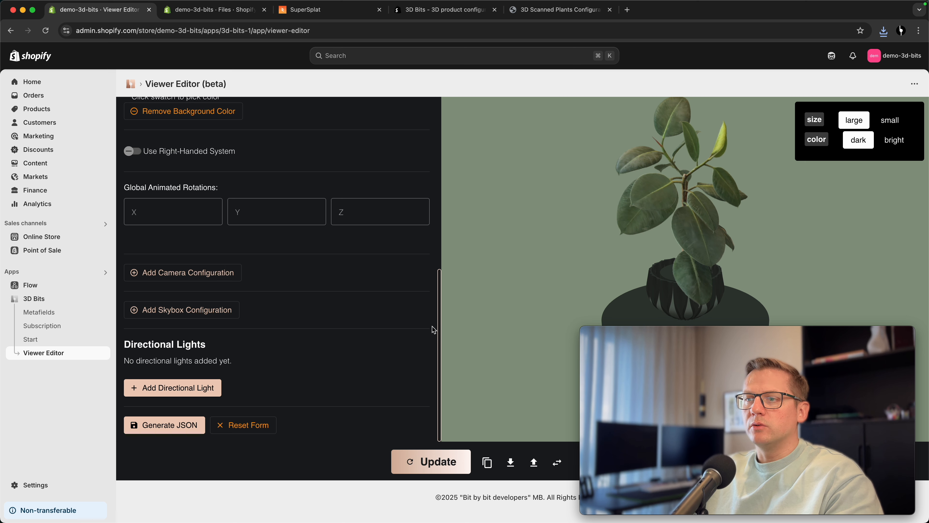
{"action": "left_click", "coordinate": [436, 462]}
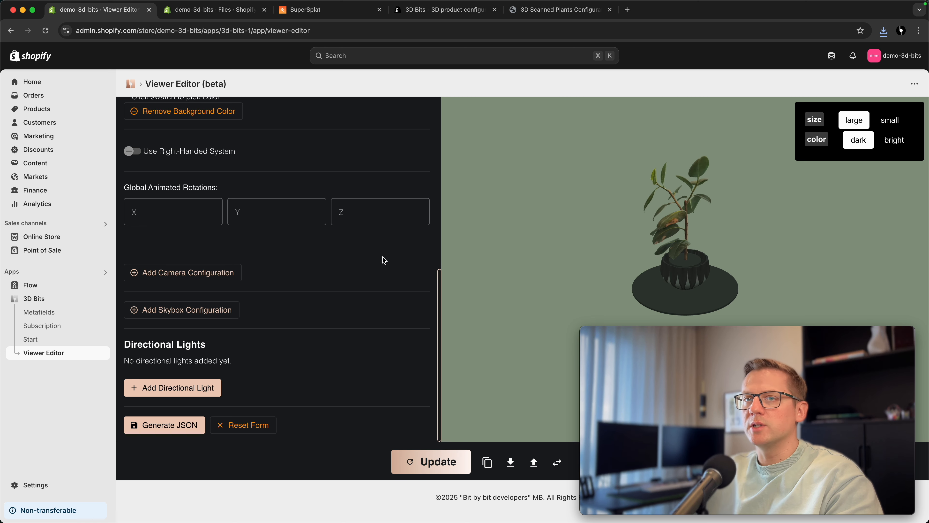
{"action": "left_click", "coordinate": [207, 276]}
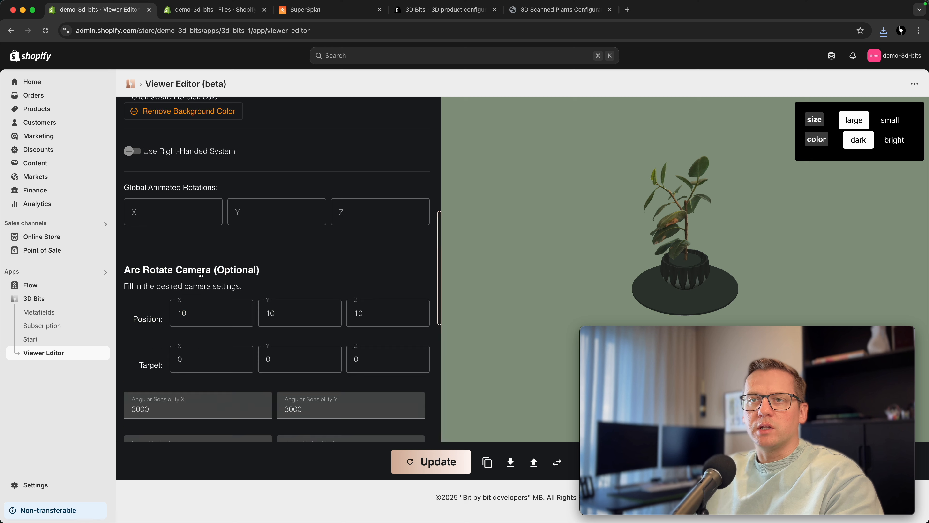
{"action": "left_click", "coordinate": [207, 313]}
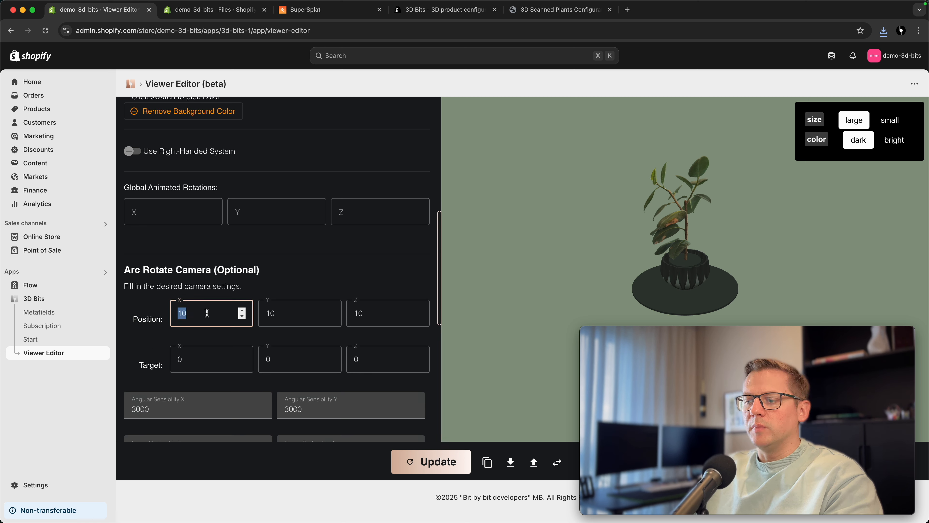
{"action": "key", "text": "Tab"}
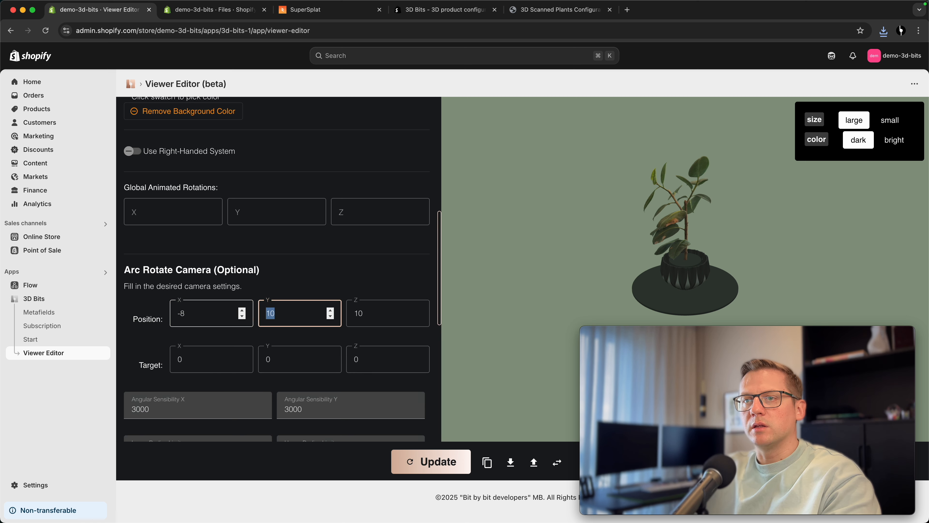
{"action": "key", "text": "Tab"}
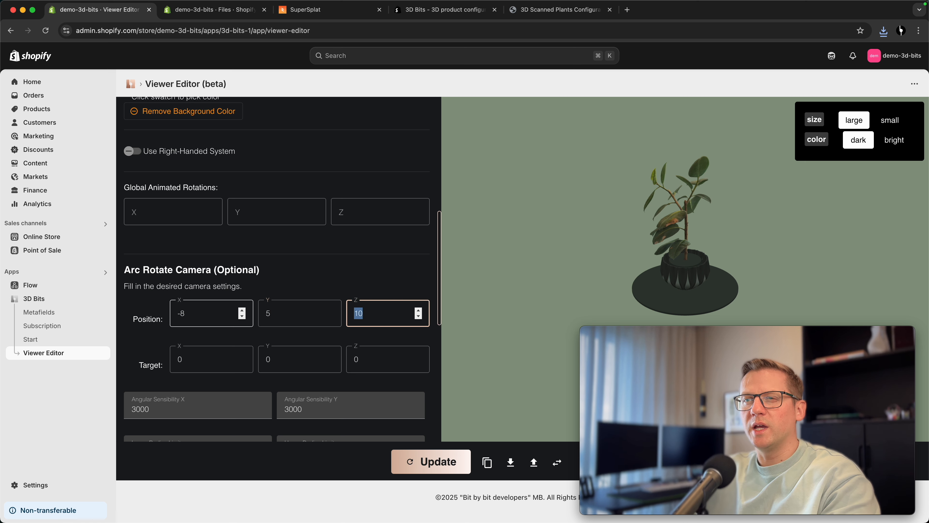
{"action": "type", "text": "-8"}
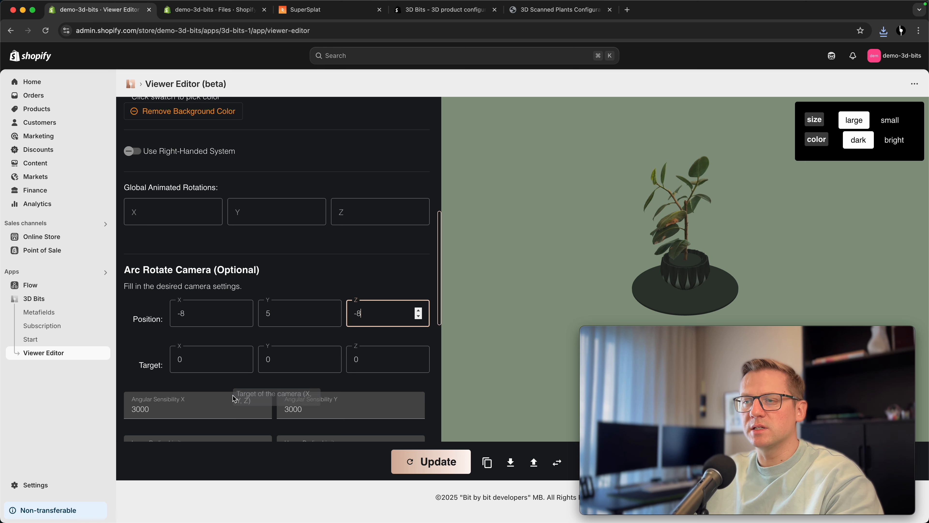
{"action": "left_click", "coordinate": [411, 470]}
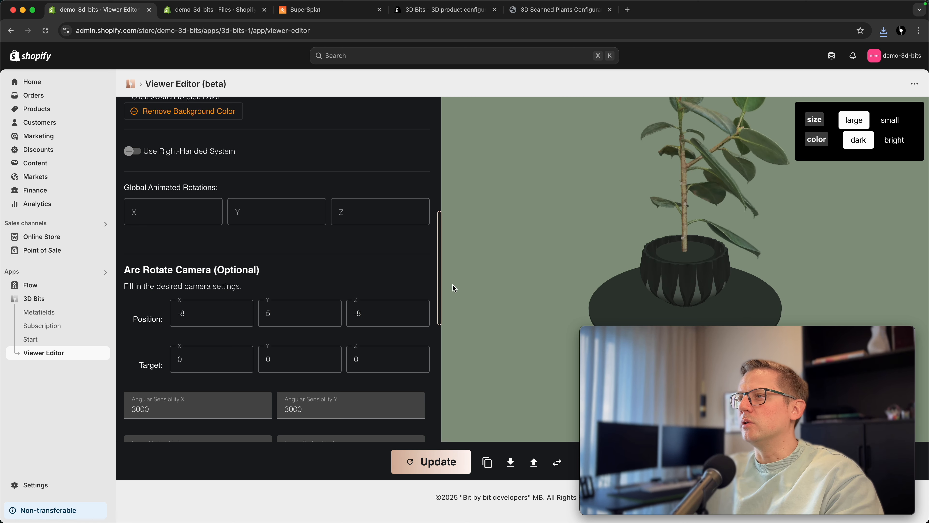
Step: Try a Y value of 4 for the camera target and update the viewer
{"action": "left_click", "coordinate": [273, 357]}
{"action": "double_click", "coordinate": [277, 358]}
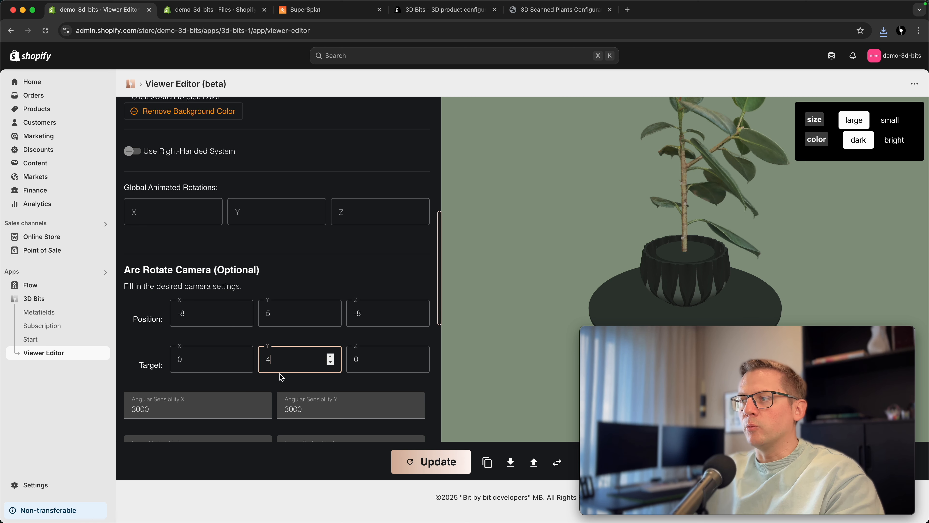
{"action": "left_click", "coordinate": [417, 467]}
Step: Set the camera target's Y value to 2 and update the viewer
{"action": "double_click", "coordinate": [295, 360]}
{"action": "type", "text": "2"}
{"action": "left_click", "coordinate": [454, 461]}
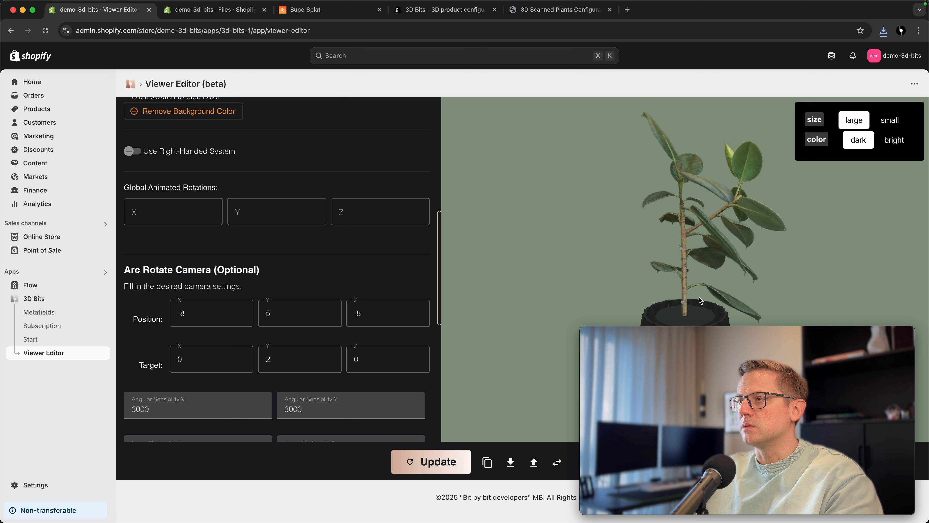
Step: Set the large-plant model's Y rotation to 90, update the viewer and inspect how the plant faces the camera
{"action": "left_click_drag", "start_coordinate": [736, 329], "coordinate": [197, 319]}
{"action": "left_click_drag", "start_coordinate": [712, 280], "coordinate": [648, 299]}
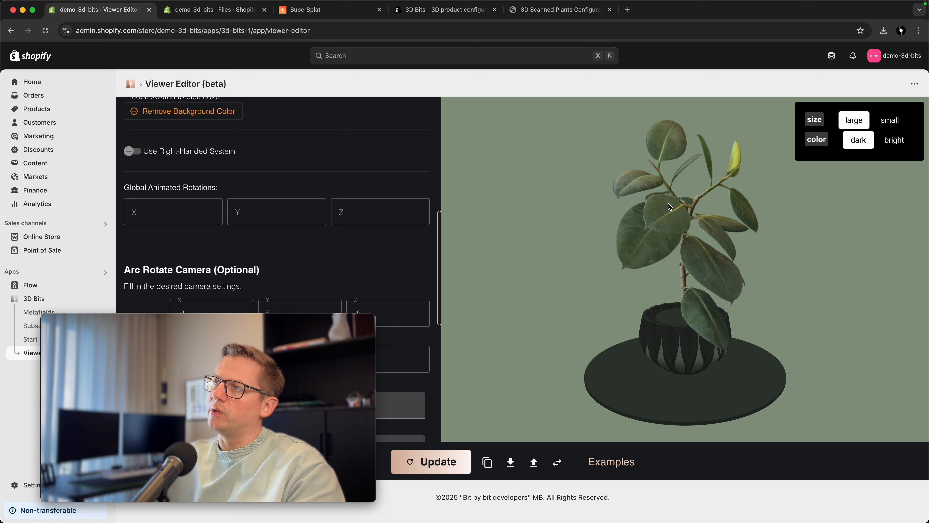
{"action": "left_click", "coordinate": [436, 462]}
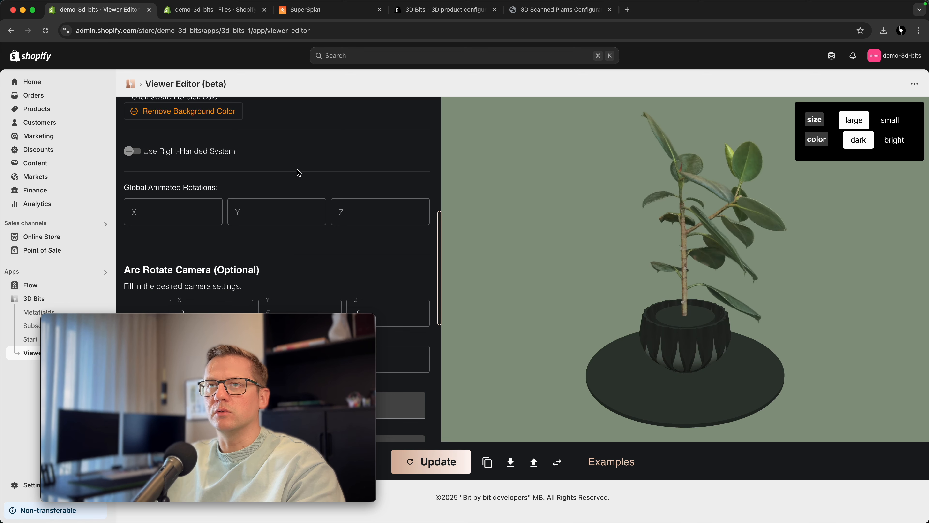
{"action": "scroll", "coordinate": [300, 172], "scroll_direction": "up", "scroll_amount": 6}
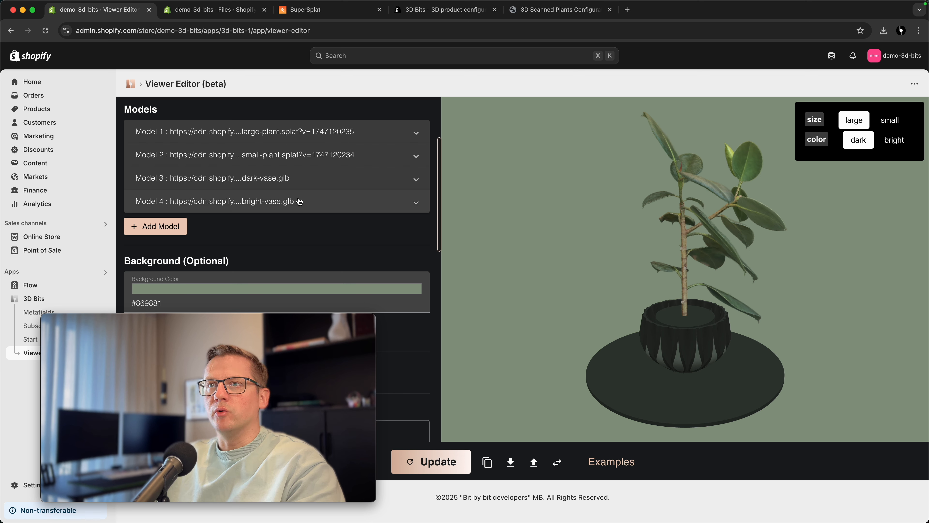
{"action": "left_click", "coordinate": [300, 138]}
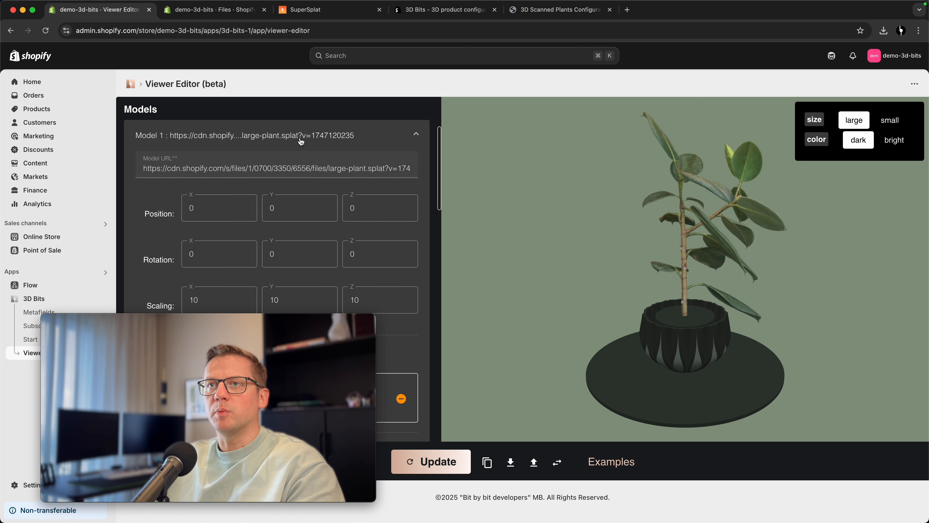
{"action": "left_click", "coordinate": [299, 256]}
{"action": "double_click", "coordinate": [298, 255]}
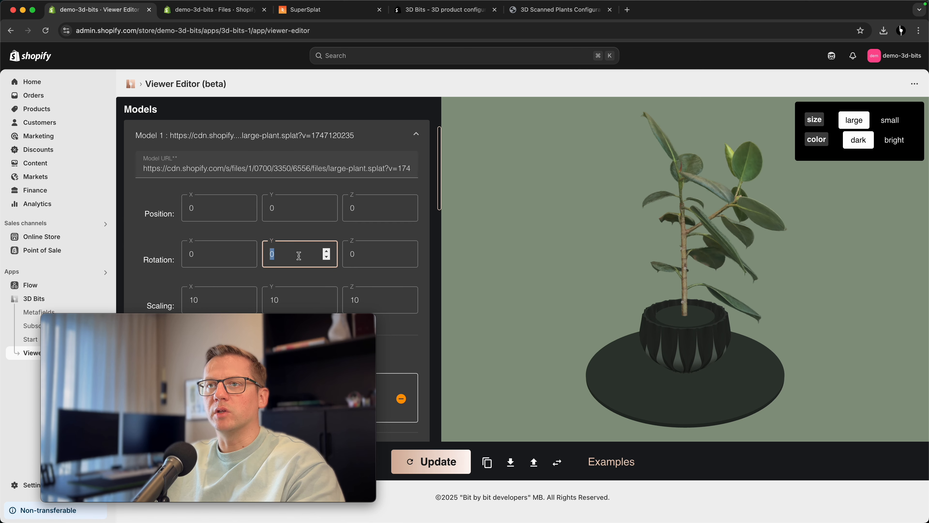
{"action": "type", "text": "90"}
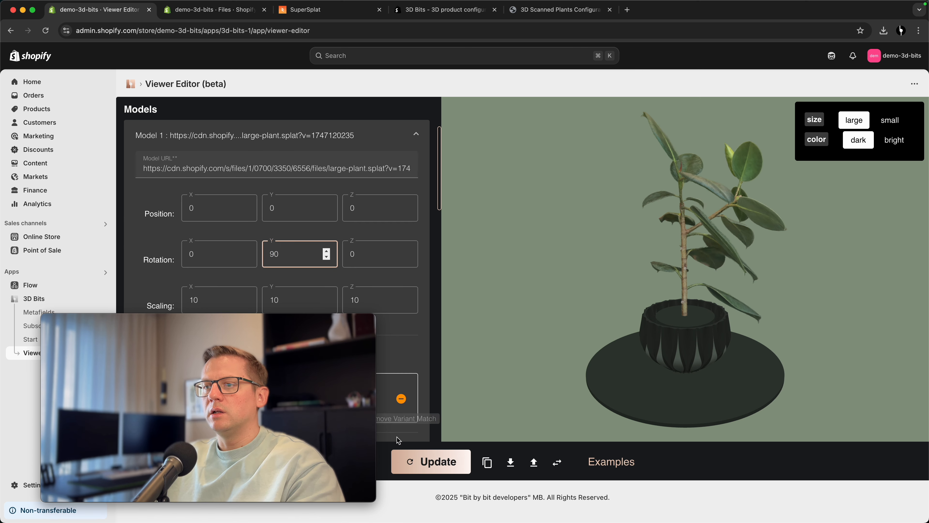
{"action": "left_click", "coordinate": [411, 460]}
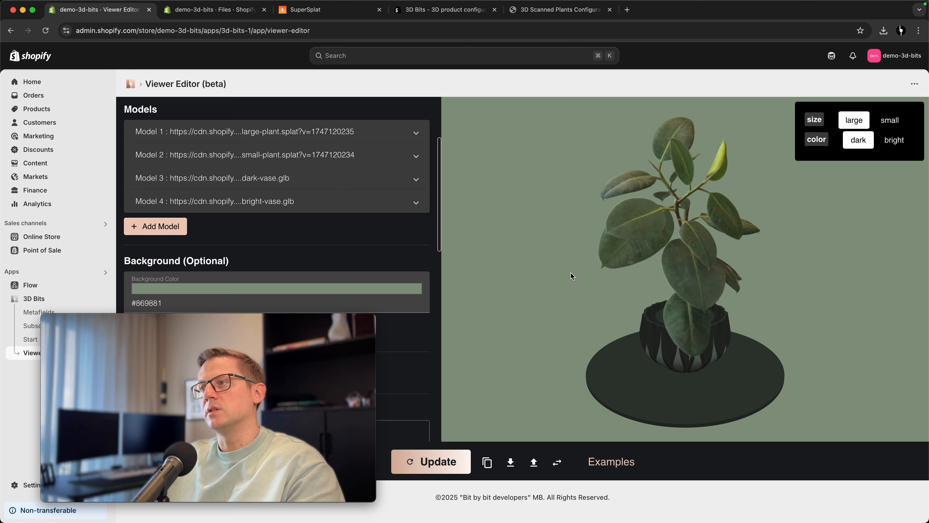
{"action": "left_click_drag", "start_coordinate": [670, 264], "coordinate": [747, 284]}
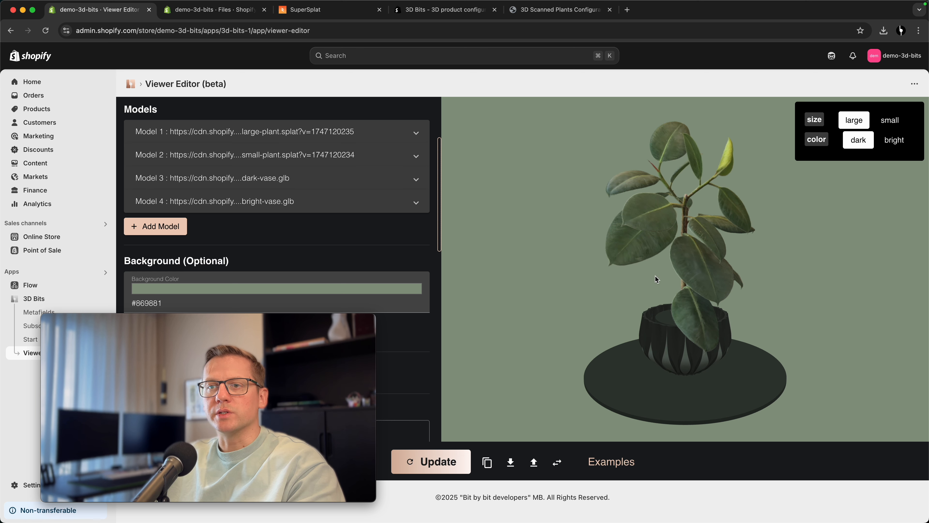
Step: Add a directional light with its default direction, intensity and shadow settings and update the viewer
{"action": "left_click_drag", "start_coordinate": [148, 321], "coordinate": [681, 326]}
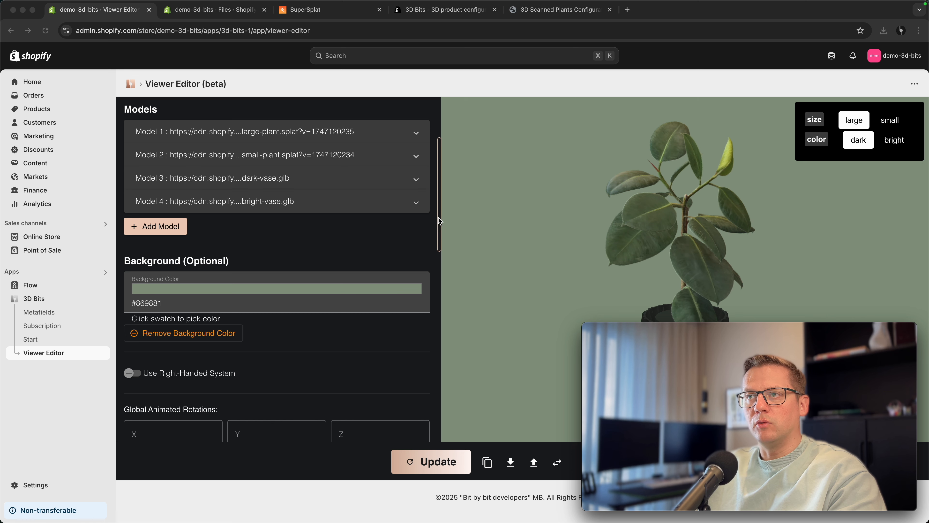
{"action": "left_click_drag", "start_coordinate": [440, 224], "coordinate": [444, 426]}
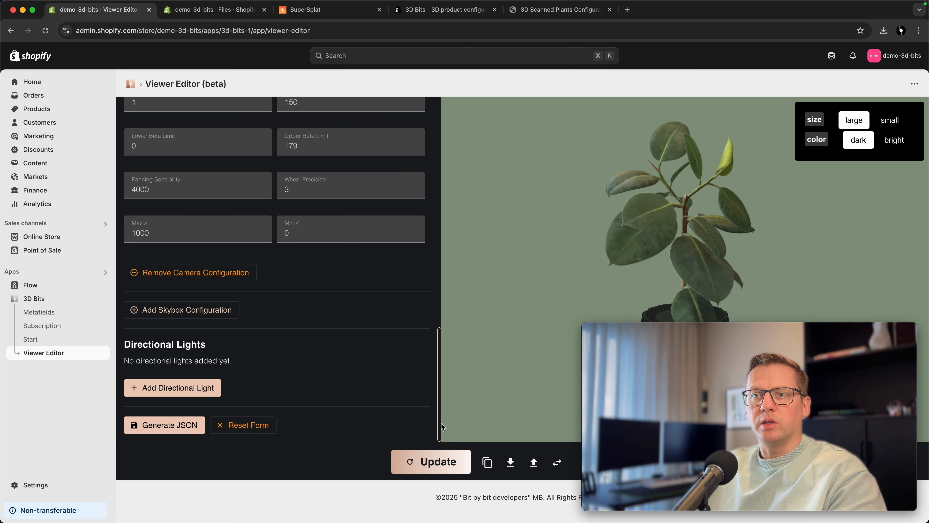
{"action": "left_click", "coordinate": [155, 393]}
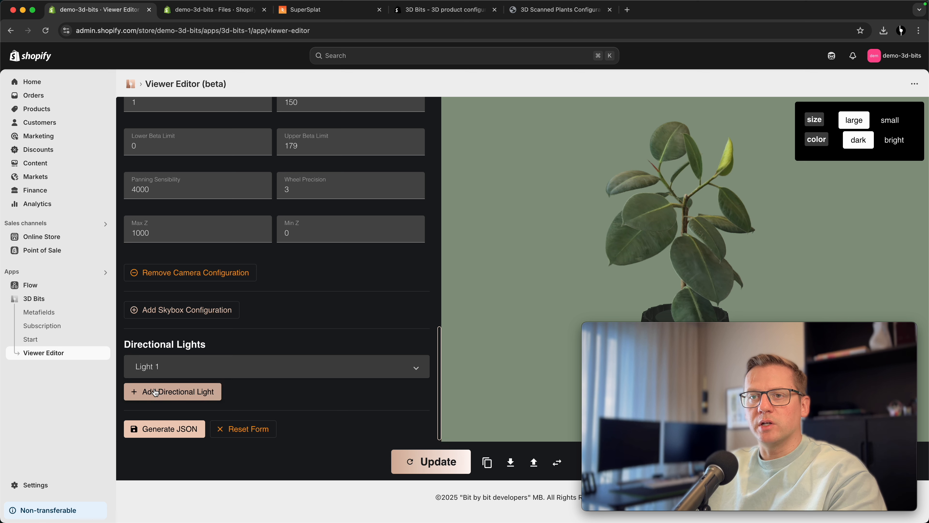
{"action": "left_click", "coordinate": [155, 370]}
{"action": "scroll", "coordinate": [154, 375], "scroll_direction": "down", "scroll_amount": 2}
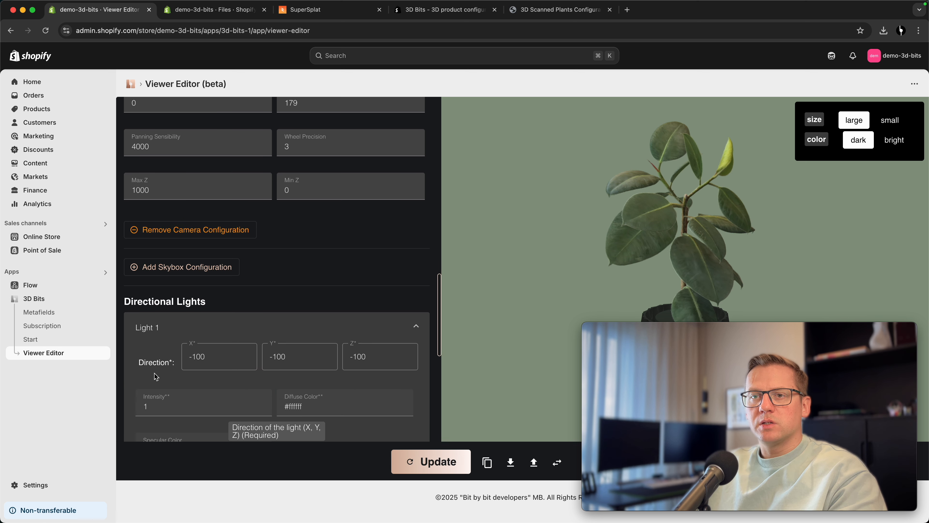
{"action": "scroll", "coordinate": [280, 404], "scroll_direction": "down", "scroll_amount": 4}
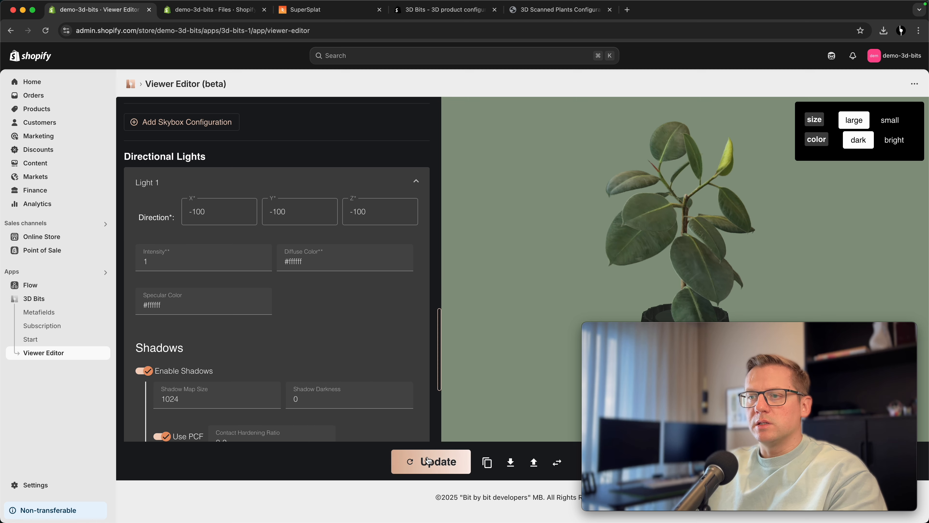
{"action": "left_click", "coordinate": [459, 461]}
Step: Check the shadows from different angles, test the small, bright and large variants, and download the viewer configuration file
{"action": "left_click_drag", "start_coordinate": [733, 327], "coordinate": [193, 323]}
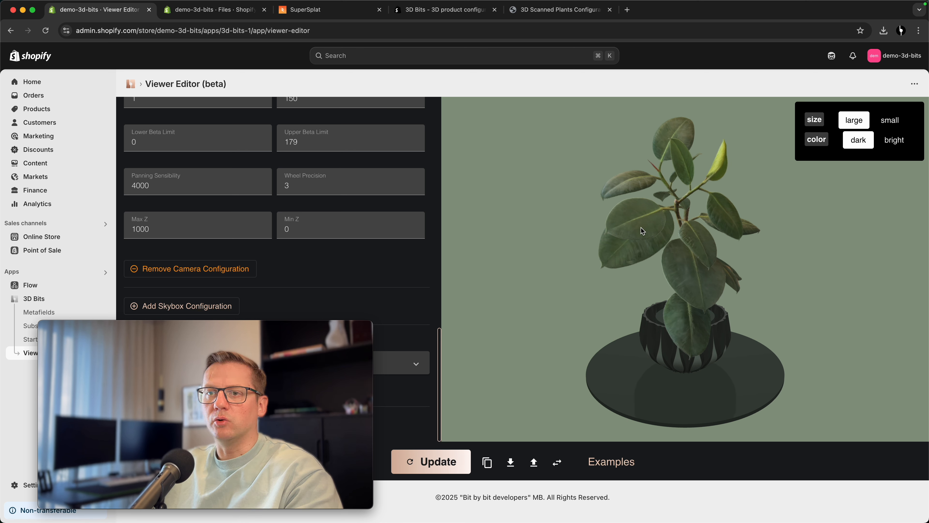
{"action": "left_click_drag", "start_coordinate": [780, 296], "coordinate": [634, 382]}
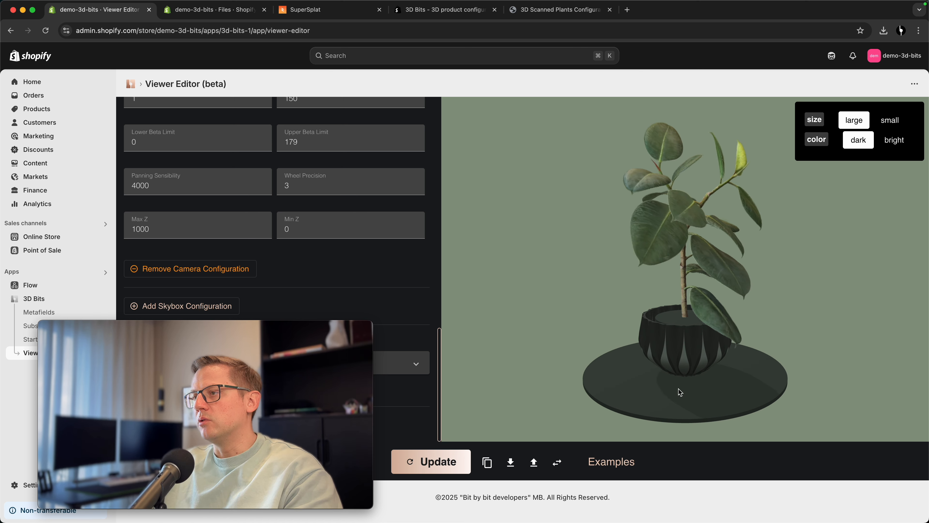
{"action": "left_click_drag", "start_coordinate": [605, 281], "coordinate": [727, 293]}
{"action": "left_click", "coordinate": [889, 120]}
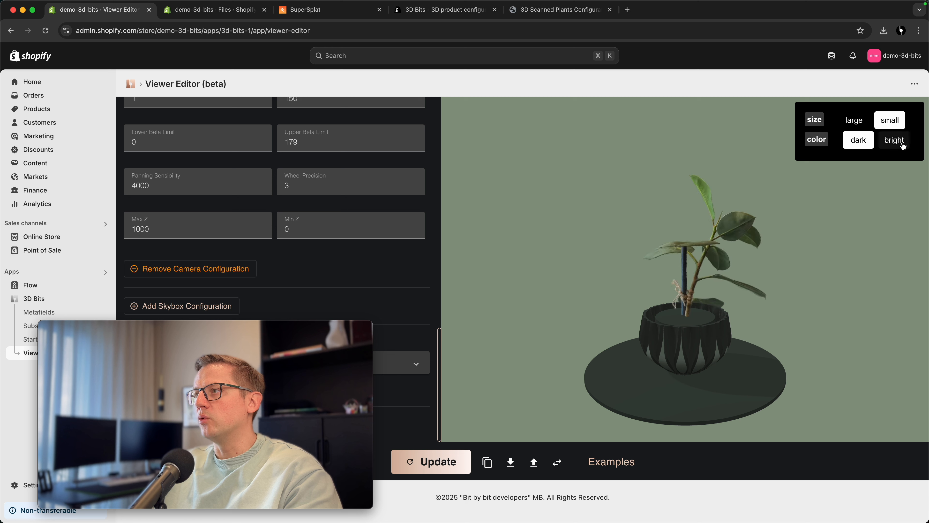
{"action": "left_click", "coordinate": [893, 140]}
{"action": "left_click", "coordinate": [854, 120]}
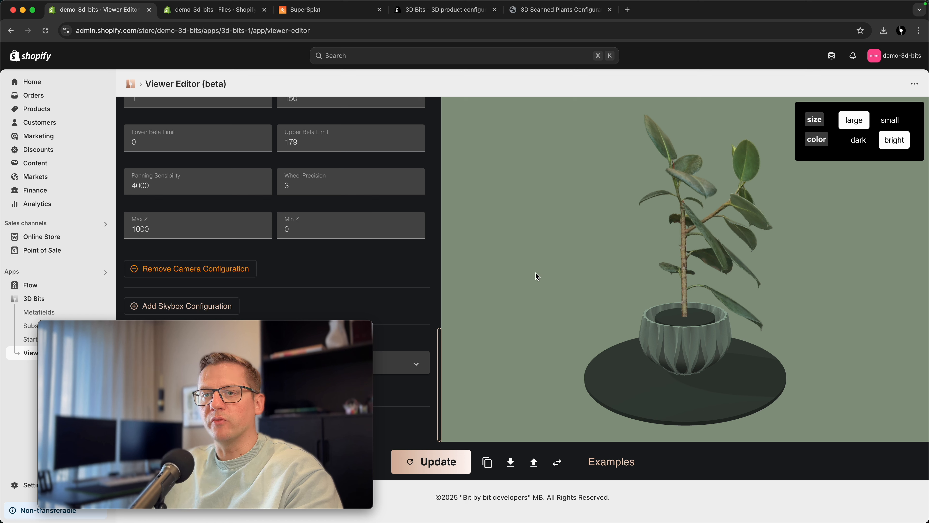
{"action": "left_click", "coordinate": [511, 463]}
Step: Start a new product in the store's product list and title it "3D Configurator of plants"
{"action": "left_click", "coordinate": [210, 10]}
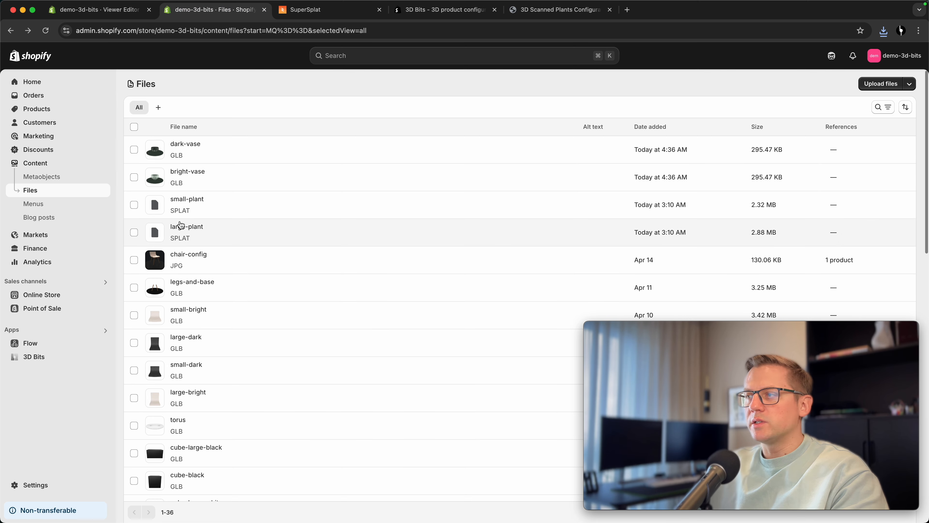
{"action": "left_click", "coordinate": [38, 111]}
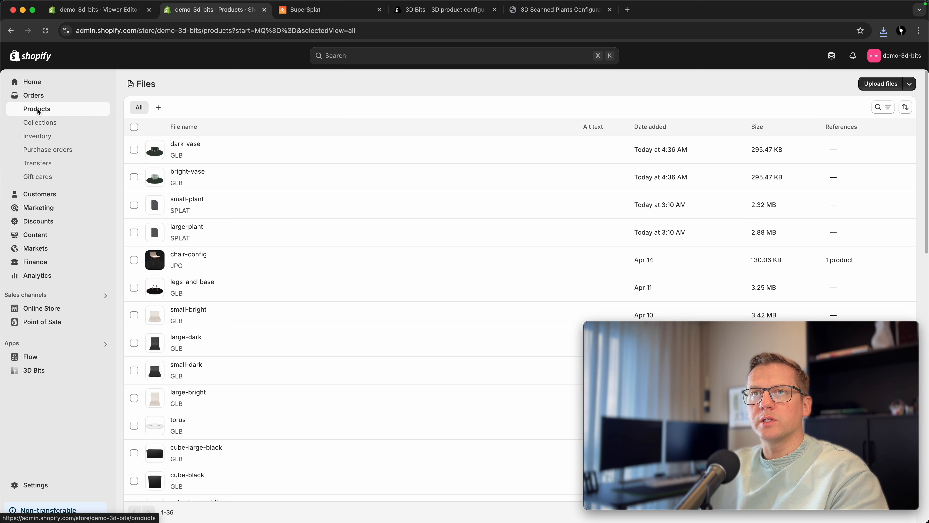
{"action": "left_click", "coordinate": [896, 84]}
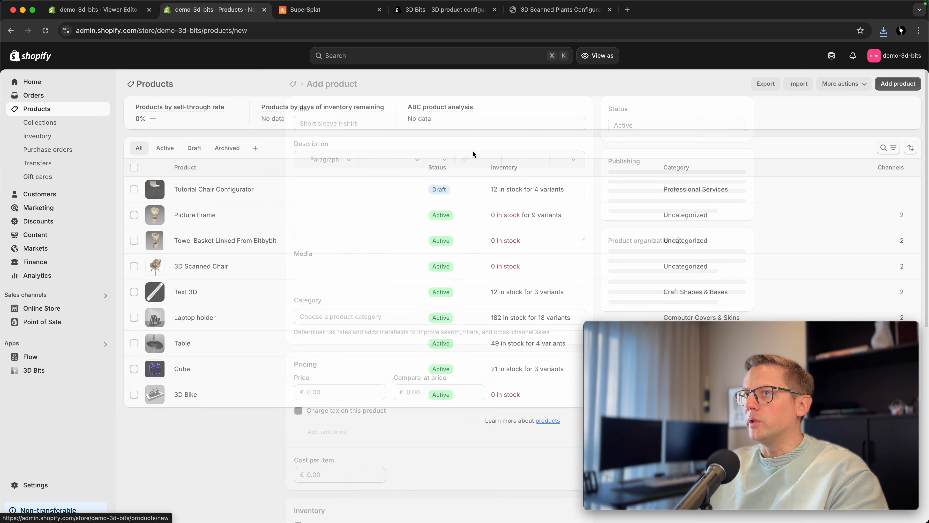
{"action": "left_click", "coordinate": [370, 124]}
{"action": "type", "text": "3D Configurator "}
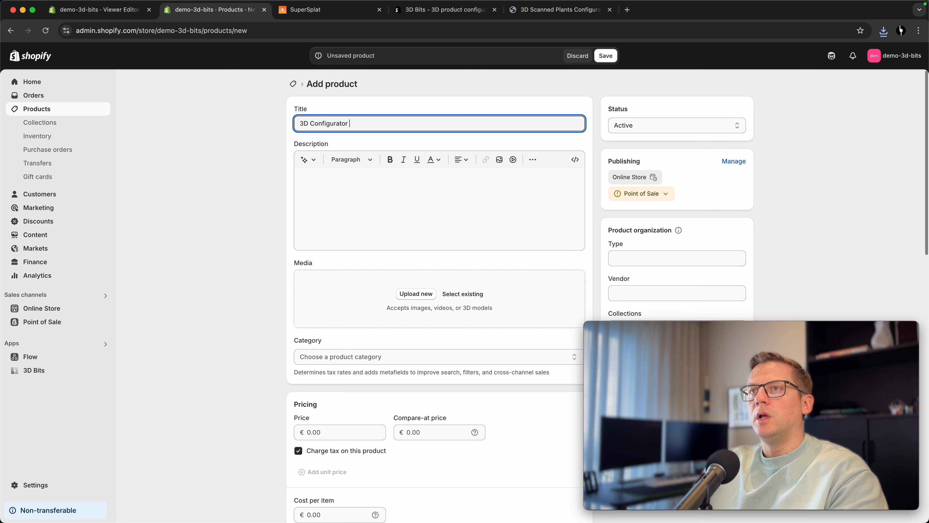
{"action": "type", "text": "of plants"}
{"action": "key", "text": "BackSpace"}
{"action": "type", "text": "ts"}
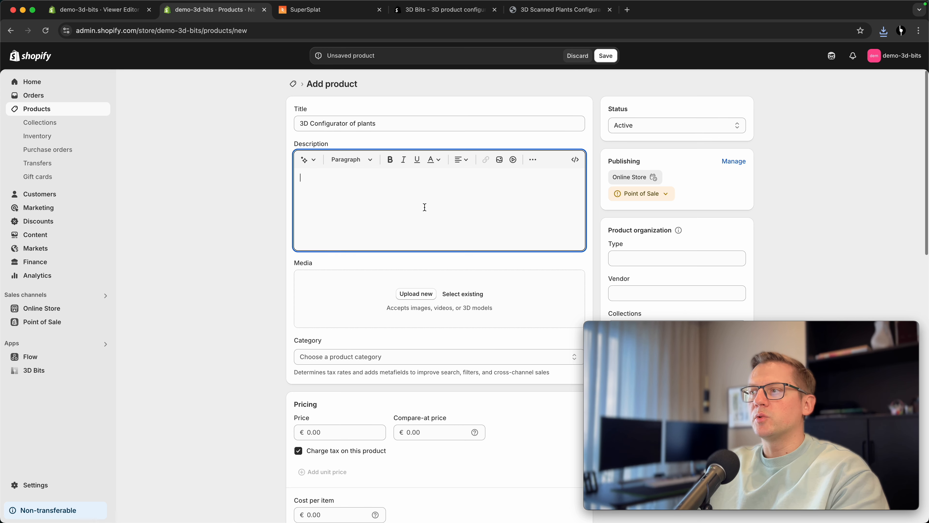
Step: Give the new product the description "Beautiful plants." and save it
{"action": "type", "text": "Beautiful plants."}
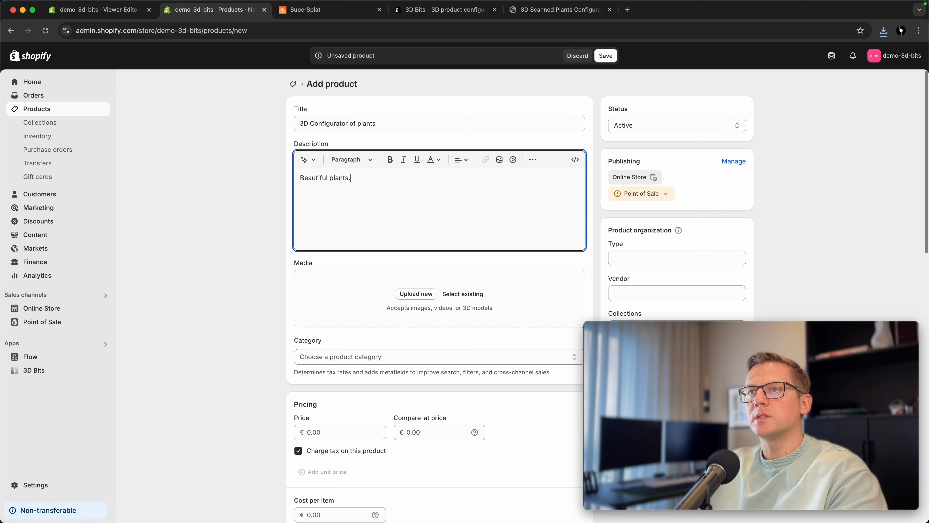
{"action": "scroll", "coordinate": [439, 293], "scroll_direction": "down", "scroll_amount": 7}
{"action": "left_click", "coordinate": [605, 56]}
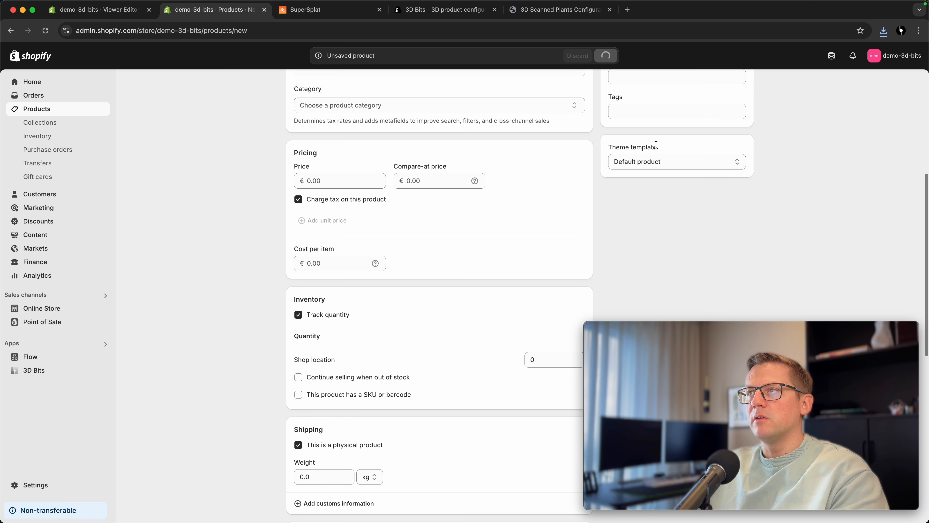
{"action": "scroll", "coordinate": [855, 211], "scroll_direction": "down", "scroll_amount": 5}
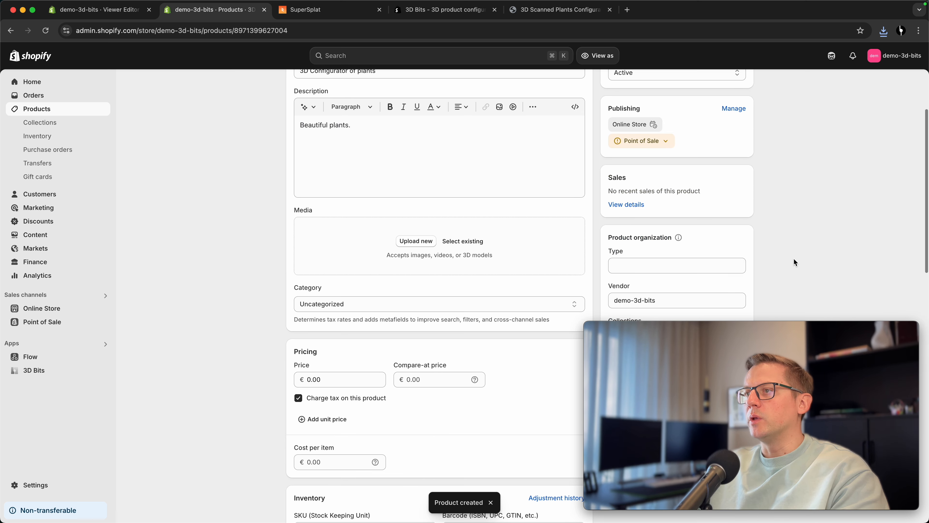
Step: Set the product's theme template to 3d-bits-viewer and save the product
{"action": "scroll", "coordinate": [790, 264], "scroll_direction": "down", "scroll_amount": 2}
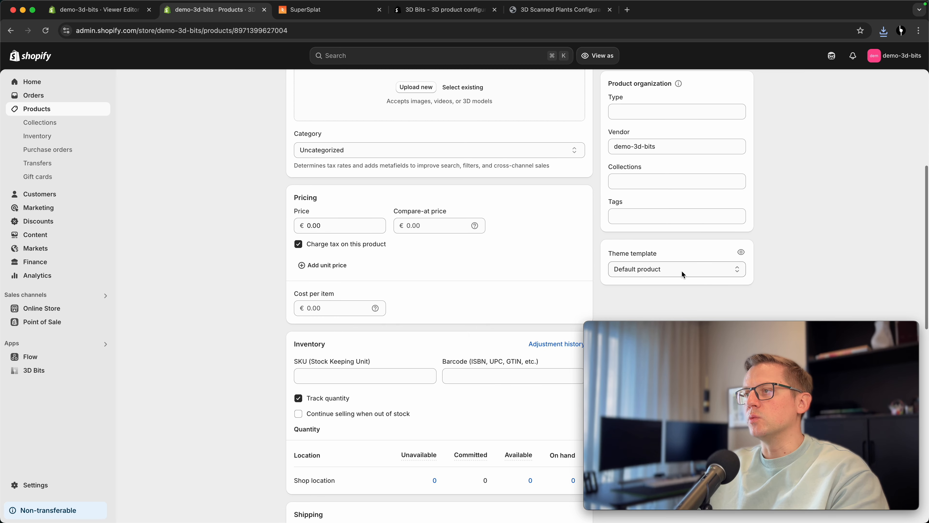
{"action": "left_click", "coordinate": [683, 270]}
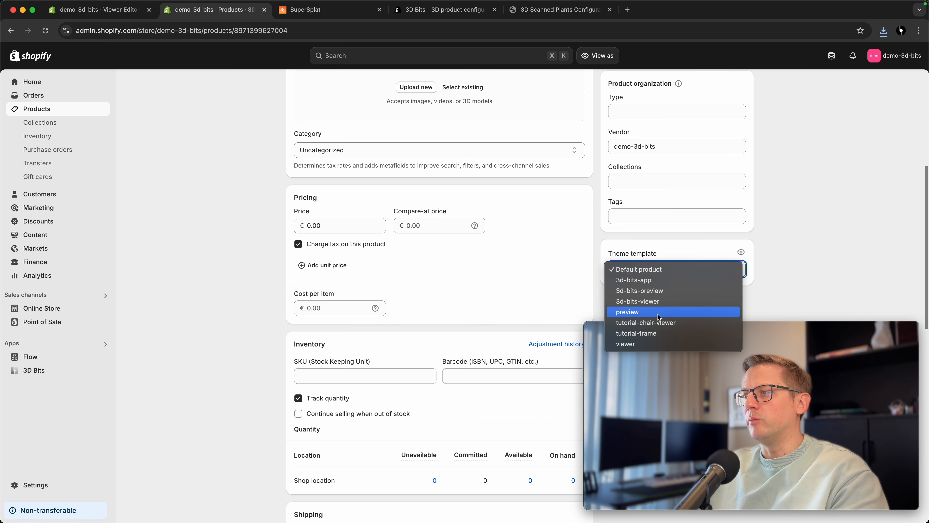
{"action": "left_click", "coordinate": [630, 307]}
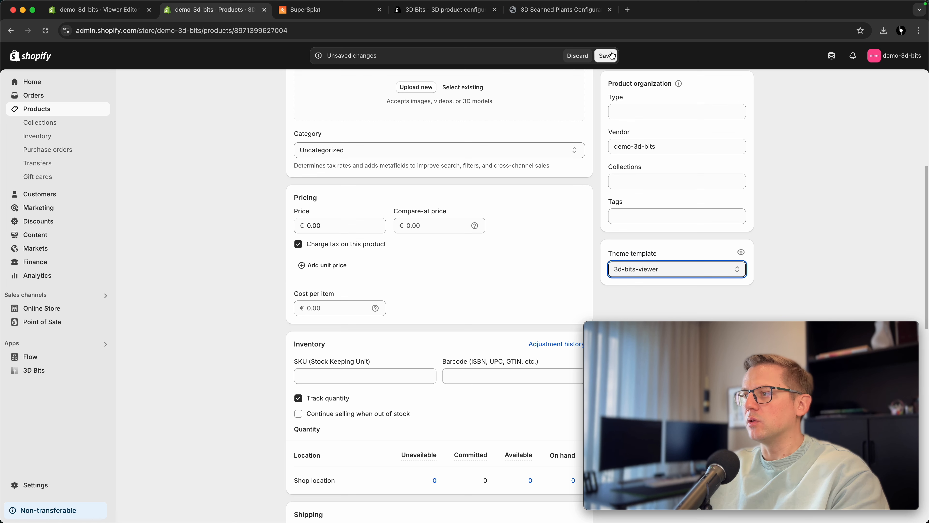
{"action": "left_click", "coordinate": [611, 55]}
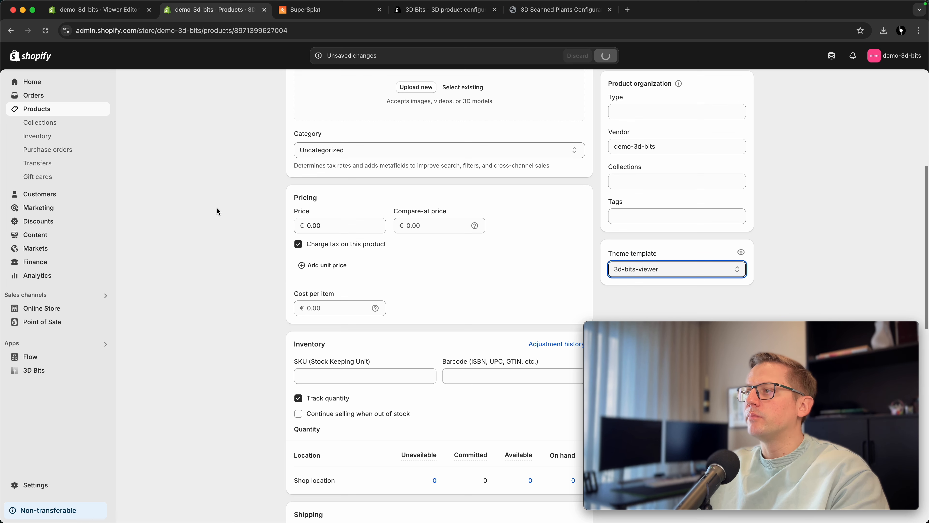
Step: Copy the scene configuration from the 3D Bits Viewer Editor into the product's 3D Bits Scene Config metafield and save
{"action": "scroll", "coordinate": [217, 209], "scroll_direction": "down", "scroll_amount": 10}
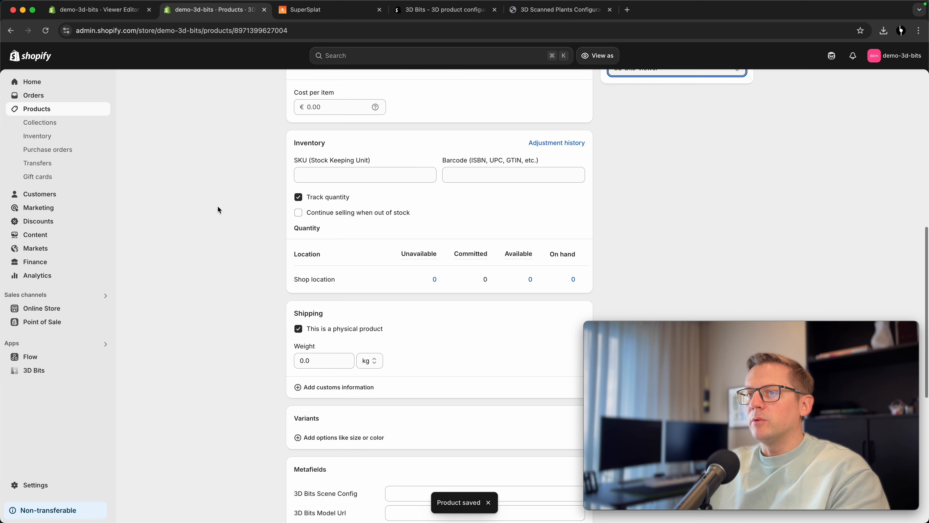
{"action": "scroll", "coordinate": [219, 209], "scroll_direction": "down", "scroll_amount": 1}
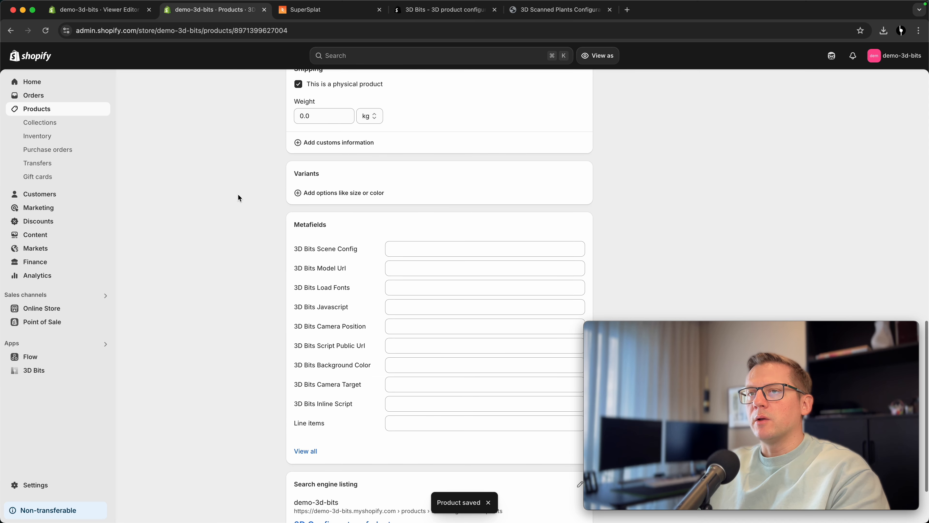
{"action": "left_click", "coordinate": [86, 15]}
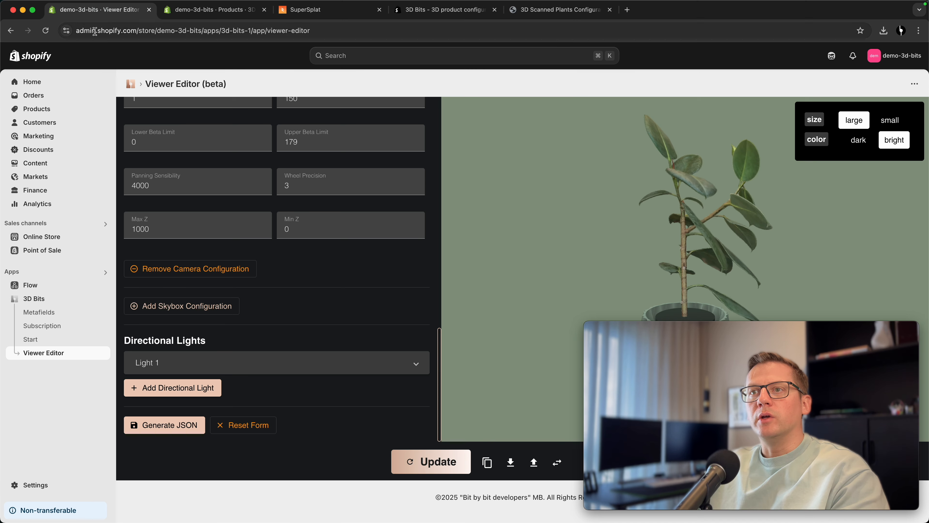
{"action": "left_click", "coordinate": [489, 462]}
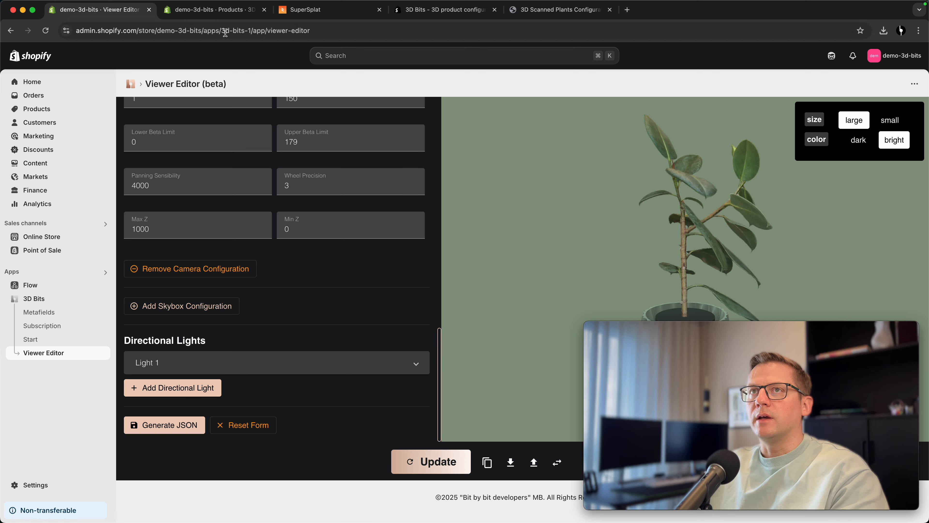
{"action": "left_click", "coordinate": [219, 14]}
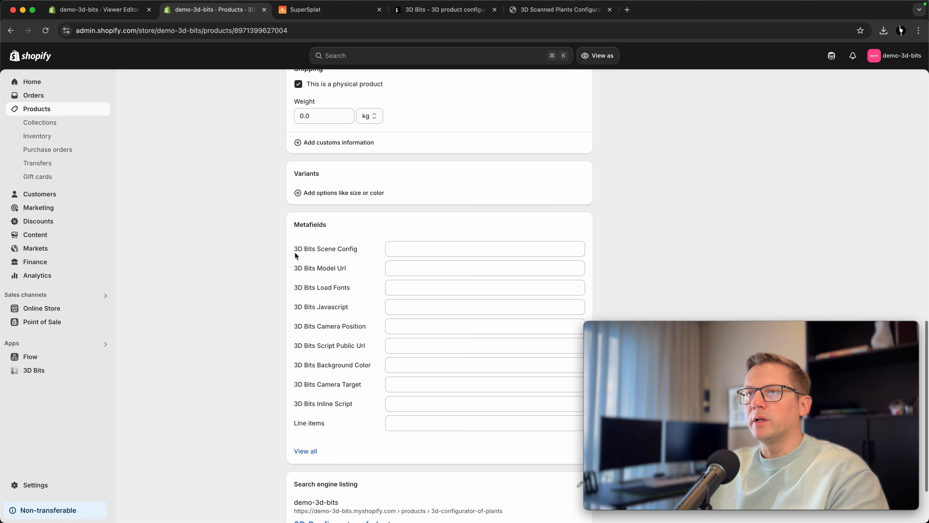
{"action": "left_click", "coordinate": [409, 250]}
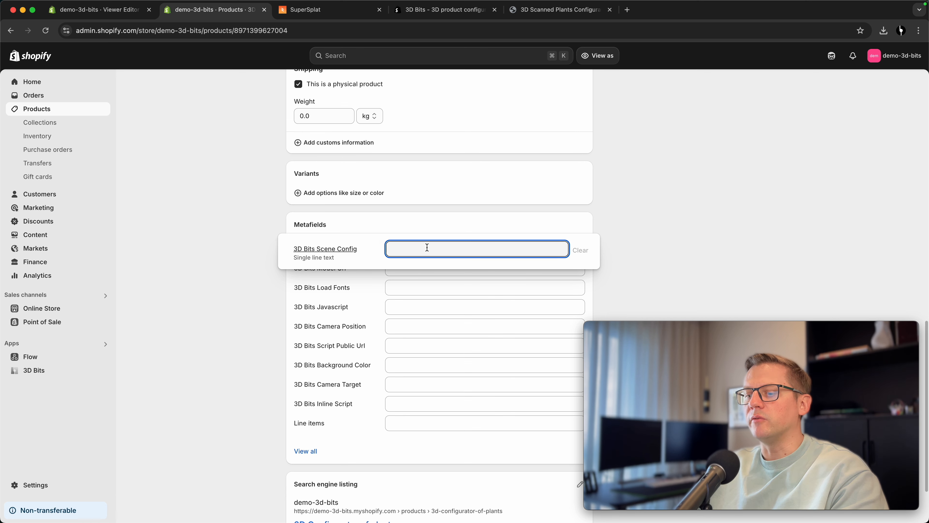
{"action": "key", "text": "super+v"}
{"action": "left_click", "coordinate": [608, 58]}
{"action": "left_click", "coordinate": [608, 58]}
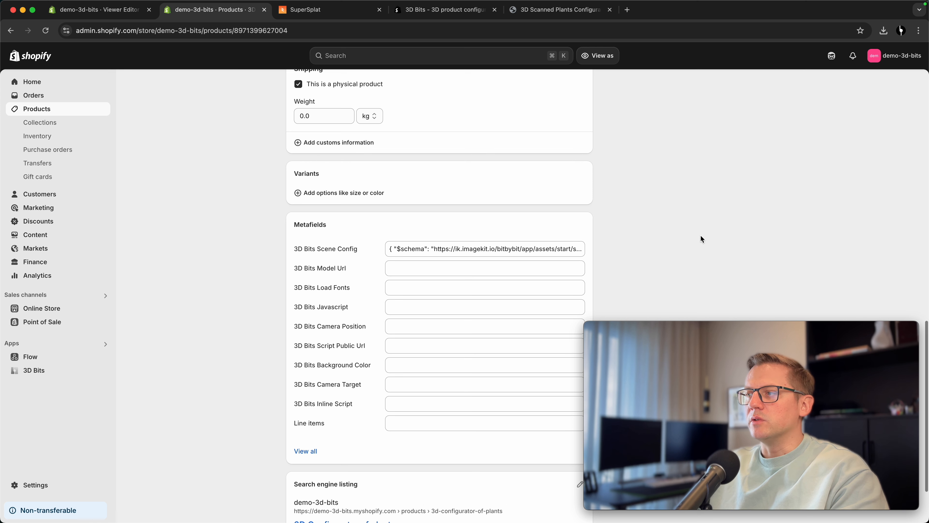
Step: Review the product's theme template and Scene Config metafield, and compare them with the Viewer Editor setup
{"action": "scroll", "coordinate": [700, 235], "scroll_direction": "up", "scroll_amount": 1}
{"action": "scroll", "coordinate": [731, 241], "scroll_direction": "up", "scroll_amount": 8}
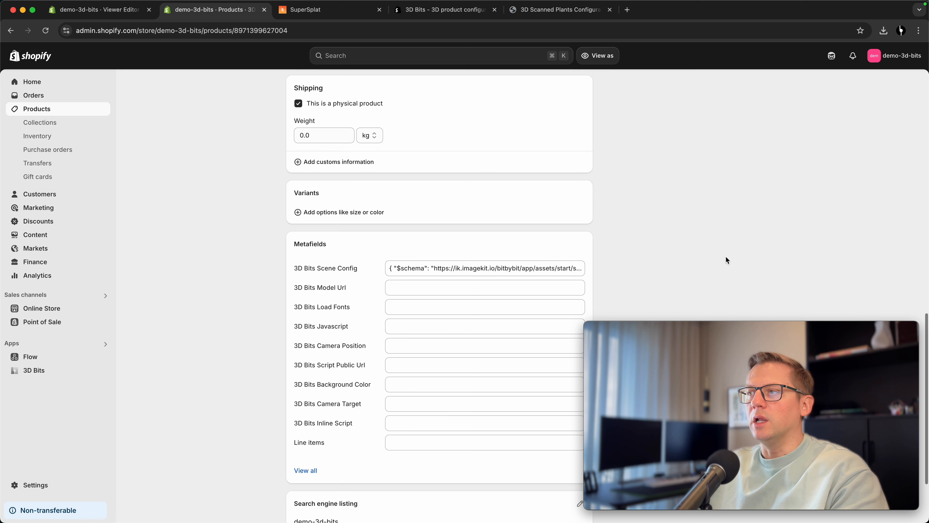
{"action": "scroll", "coordinate": [726, 258], "scroll_direction": "up", "scroll_amount": 4}
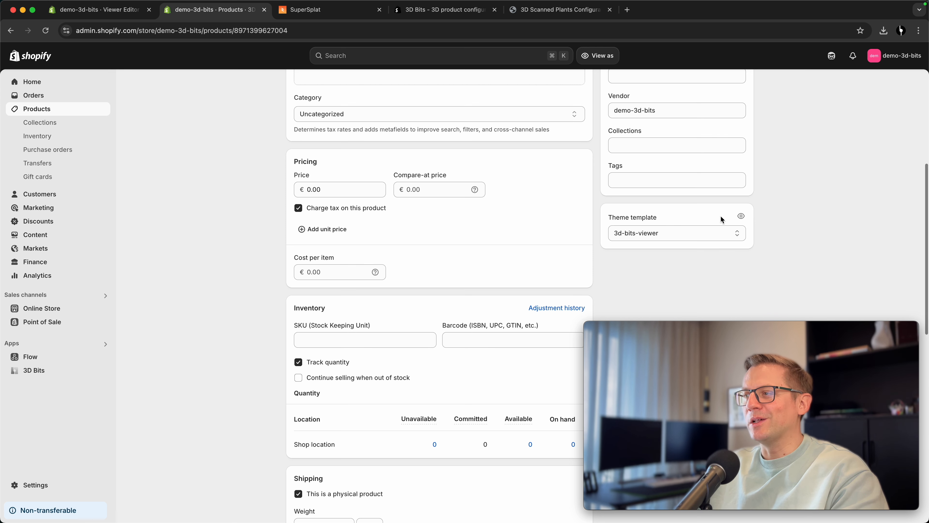
{"action": "scroll", "coordinate": [250, 330], "scroll_direction": "down", "scroll_amount": 8}
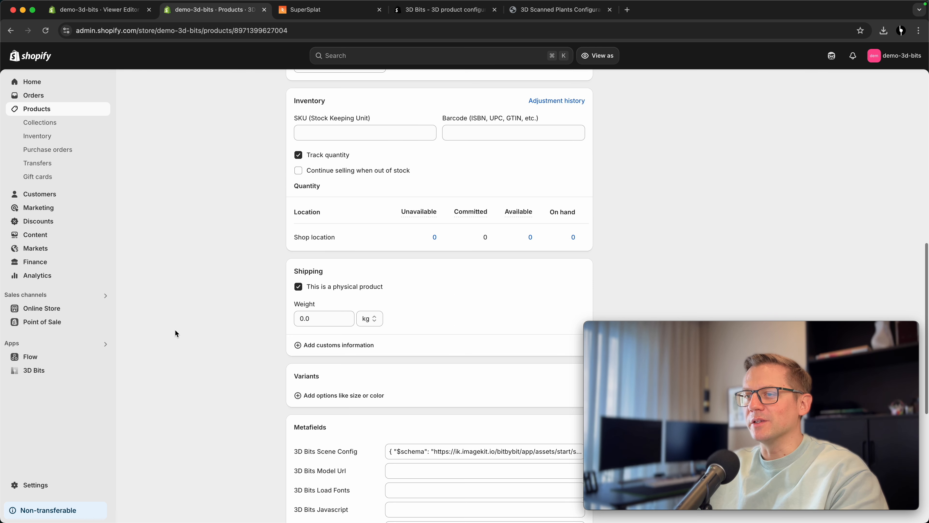
{"action": "scroll", "coordinate": [238, 382], "scroll_direction": "down", "scroll_amount": 4}
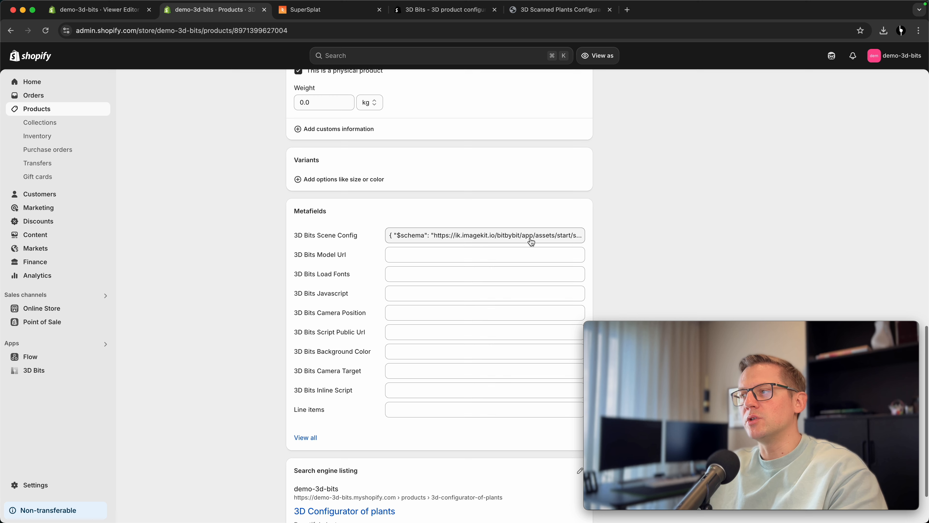
{"action": "left_click", "coordinate": [102, 9]}
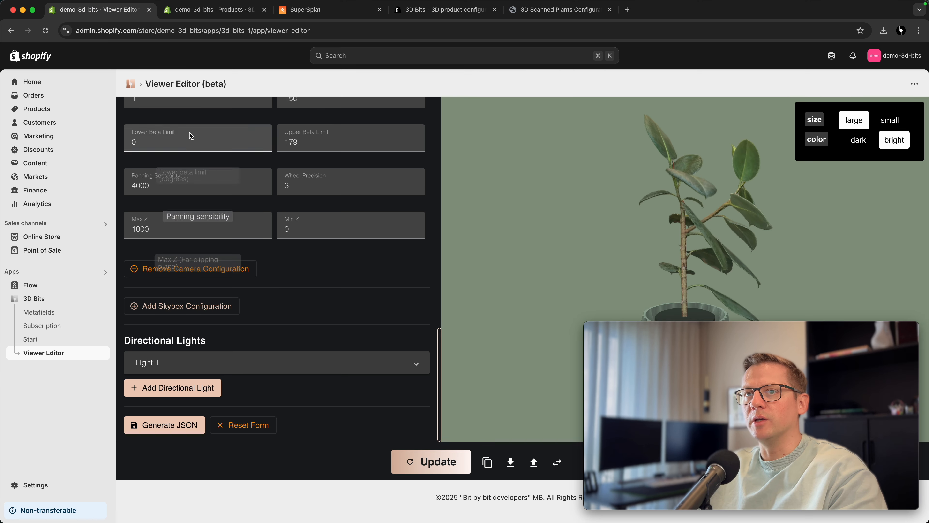
{"action": "left_click", "coordinate": [193, 10]}
{"action": "scroll", "coordinate": [428, 178], "scroll_direction": "down", "scroll_amount": 3}
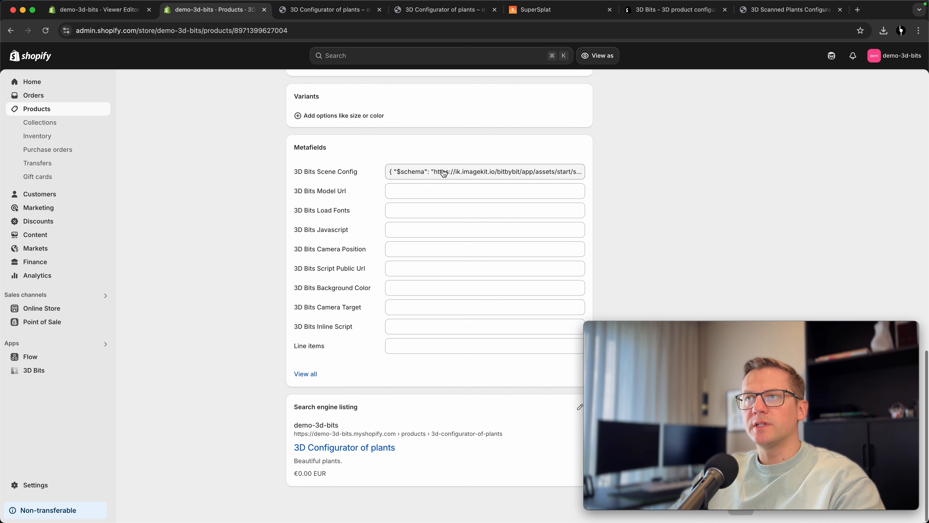
Step: Add a product variant option named "size" with the values large and small
{"action": "scroll", "coordinate": [667, 183], "scroll_direction": "up", "scroll_amount": 3}
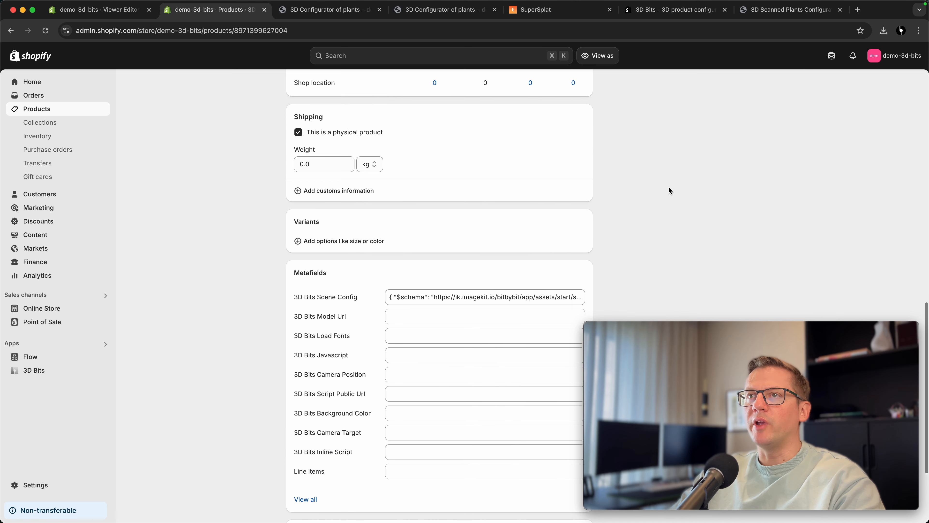
{"action": "scroll", "coordinate": [669, 190], "scroll_direction": "up", "scroll_amount": 1}
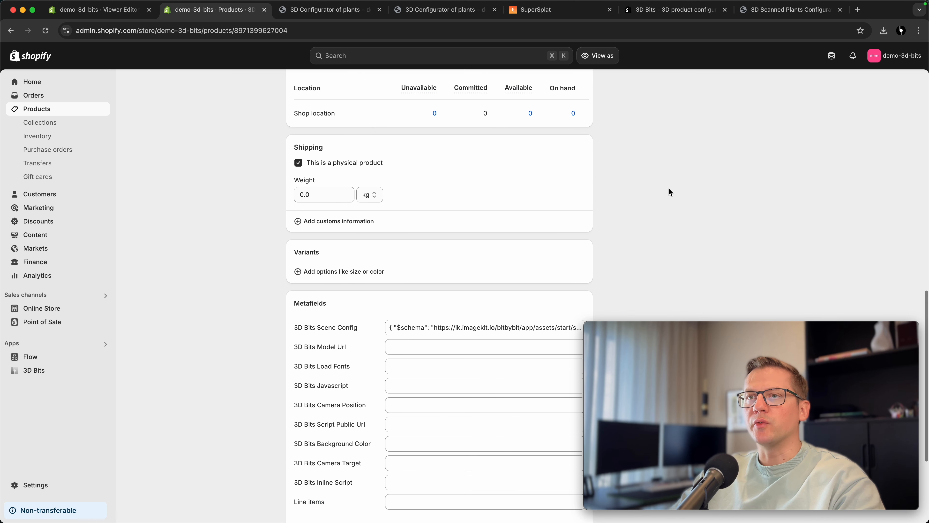
{"action": "left_click", "coordinate": [326, 271]}
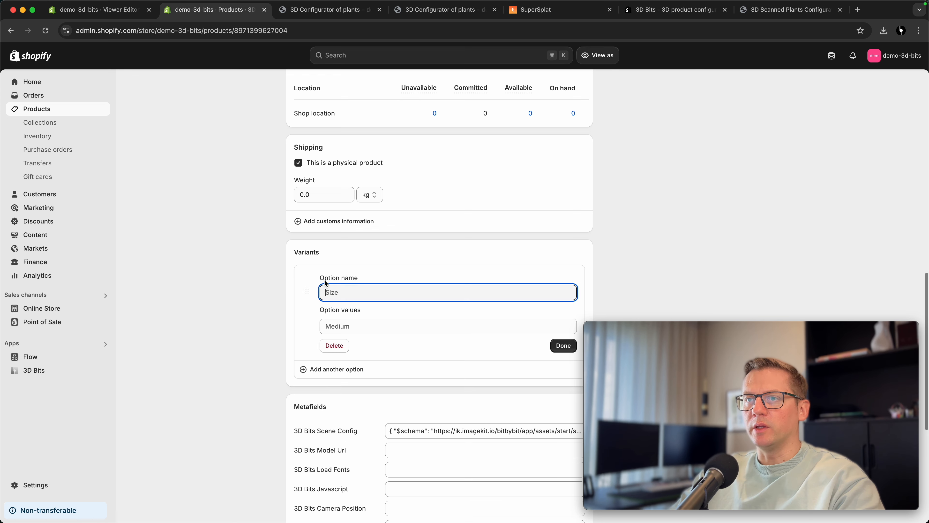
{"action": "type", "text": "size"}
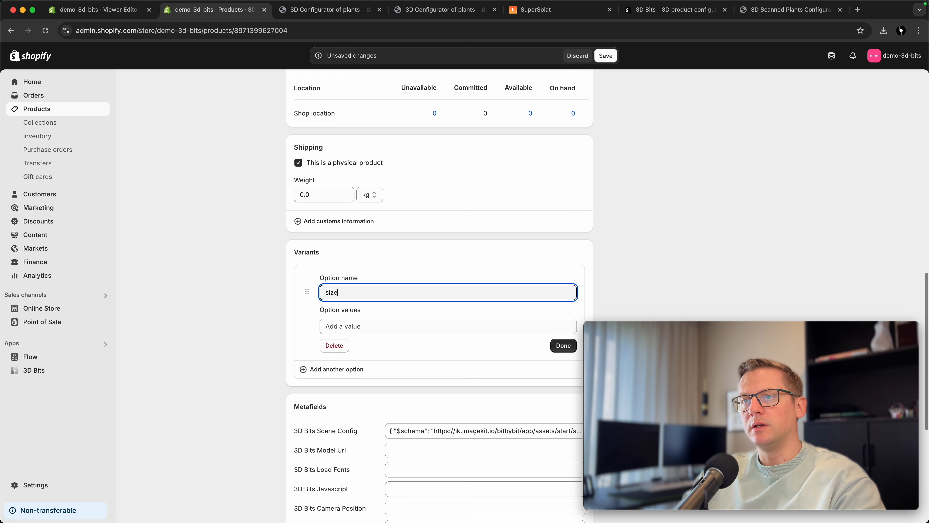
{"action": "left_click", "coordinate": [371, 322]}
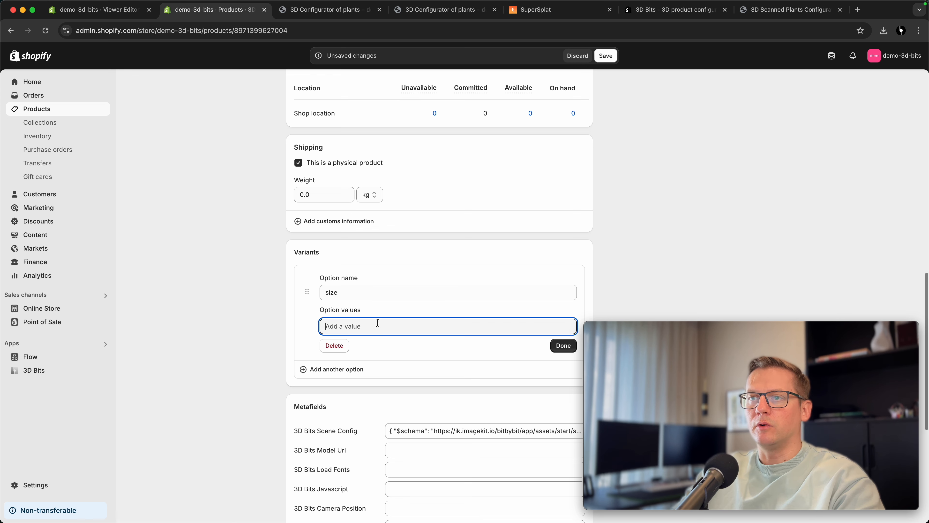
{"action": "type", "text": "large"}
{"action": "key", "text": "Tab"}
{"action": "type", "text": "small"}
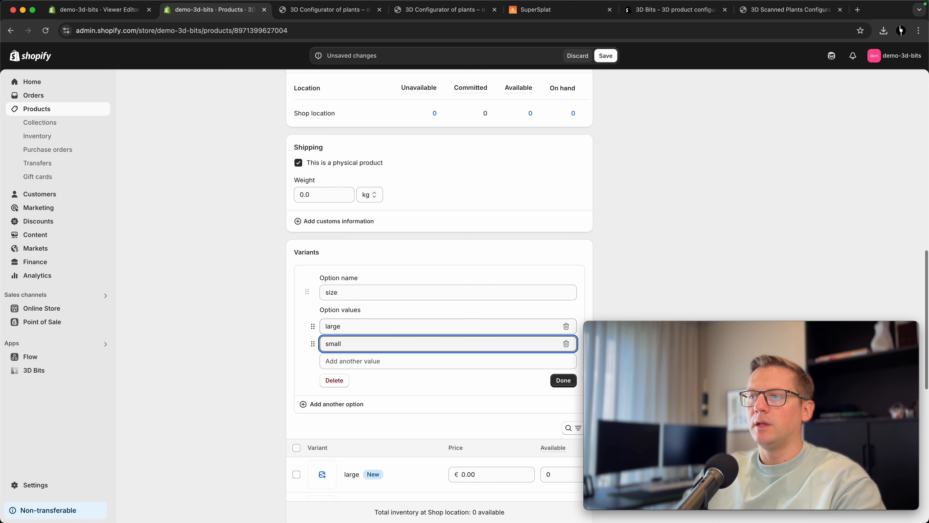
{"action": "left_click", "coordinate": [563, 380]}
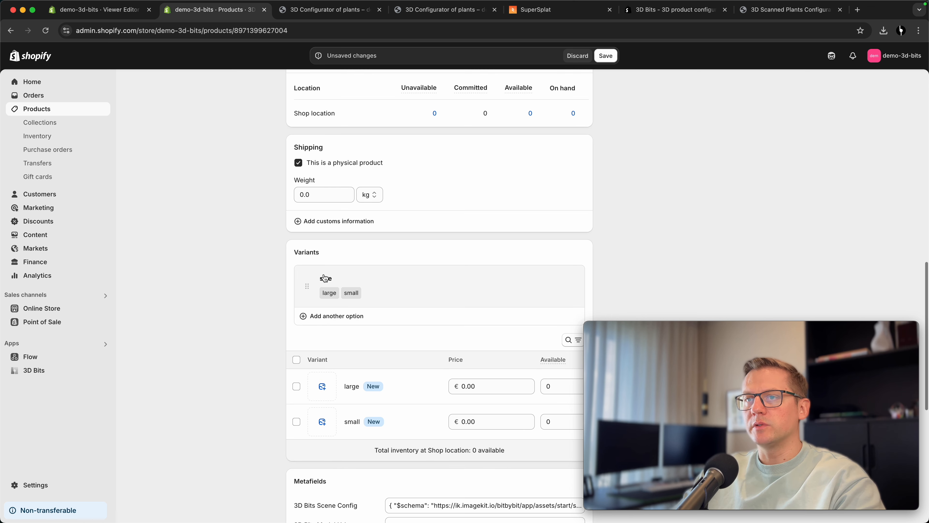
Step: Add a second variant option named "color" with the values bright and dark
{"action": "left_click", "coordinate": [328, 321]}
{"action": "type", "text": "color"}
{"action": "key", "text": "Tab"}
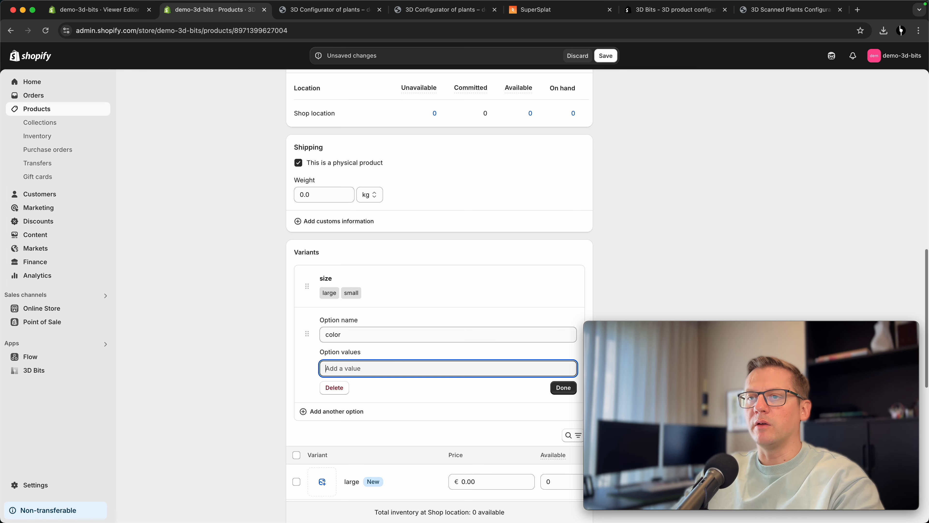
{"action": "type", "text": "bright"}
{"action": "key", "text": "Return"}
{"action": "type", "text": "dark"}
{"action": "left_click", "coordinate": [562, 422]}
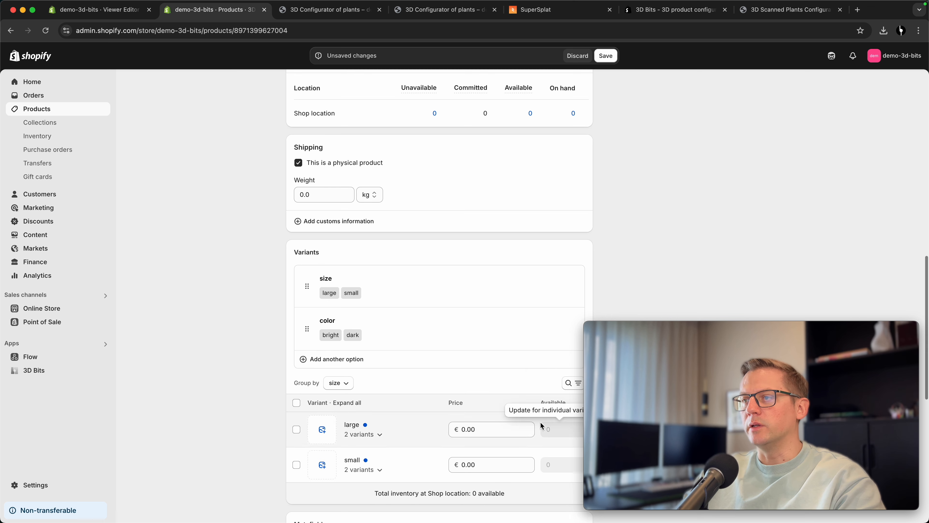
Step: Expand the large variants and price them at €100, with the large dark variant at €120
{"action": "scroll", "coordinate": [411, 341], "scroll_direction": "down", "scroll_amount": 5}
{"action": "left_click", "coordinate": [474, 267]}
{"action": "left_click", "coordinate": [384, 273]}
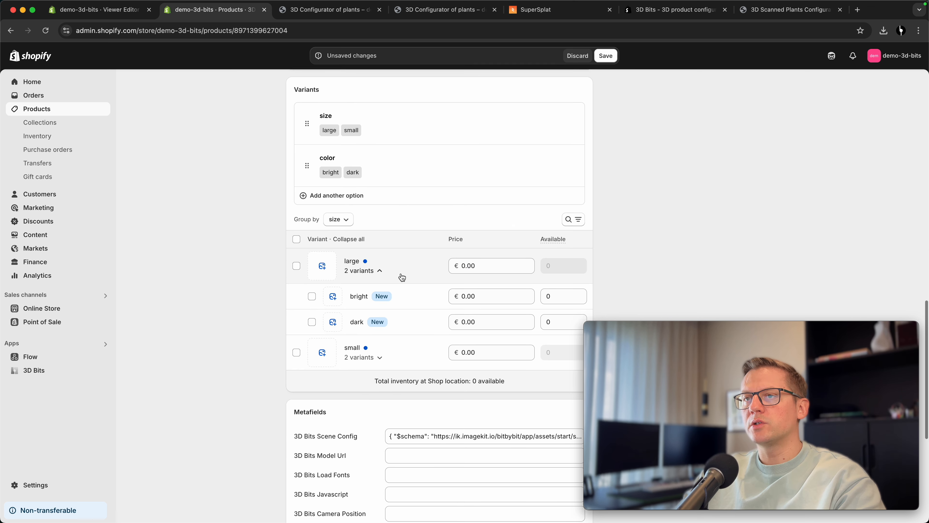
{"action": "scroll", "coordinate": [402, 277], "scroll_direction": "down", "scroll_amount": 1}
{"action": "left_click", "coordinate": [486, 238]}
{"action": "type", "text": "10"}
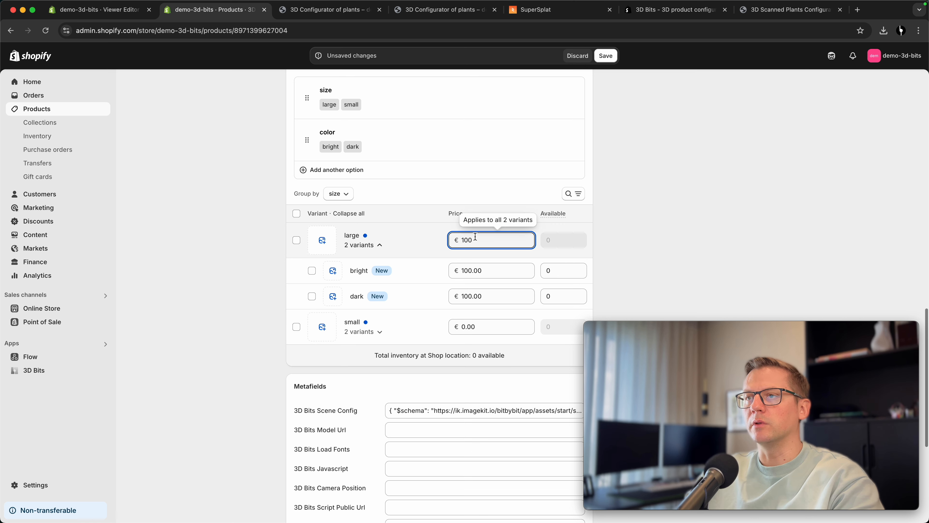
{"action": "left_click", "coordinate": [481, 300]}
{"action": "type", "text": "120"}
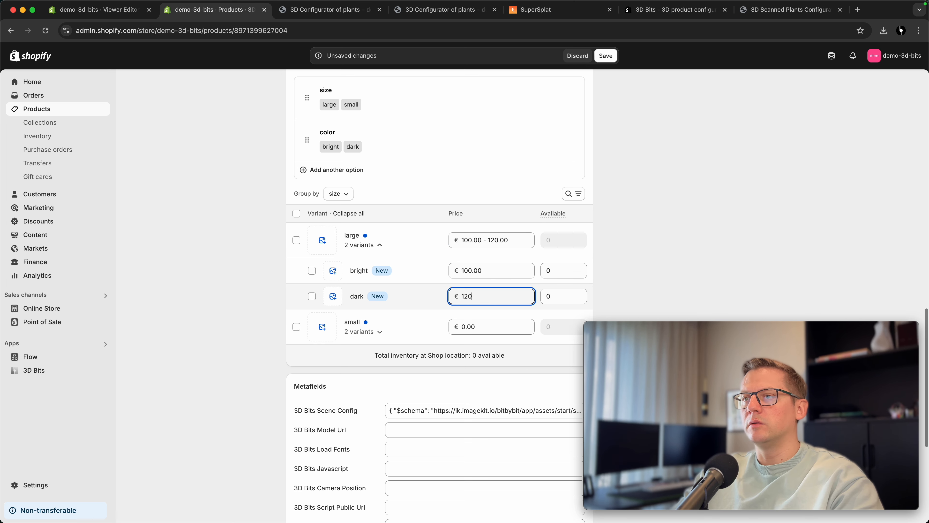
Step: Set the available quantity to 3 for both the large bright and large dark variants
{"action": "left_click", "coordinate": [551, 270]}
{"action": "type", "text": "3"}
{"action": "left_click", "coordinate": [551, 295]}
{"action": "type", "text": "3"}
{"action": "left_click", "coordinate": [655, 228]}
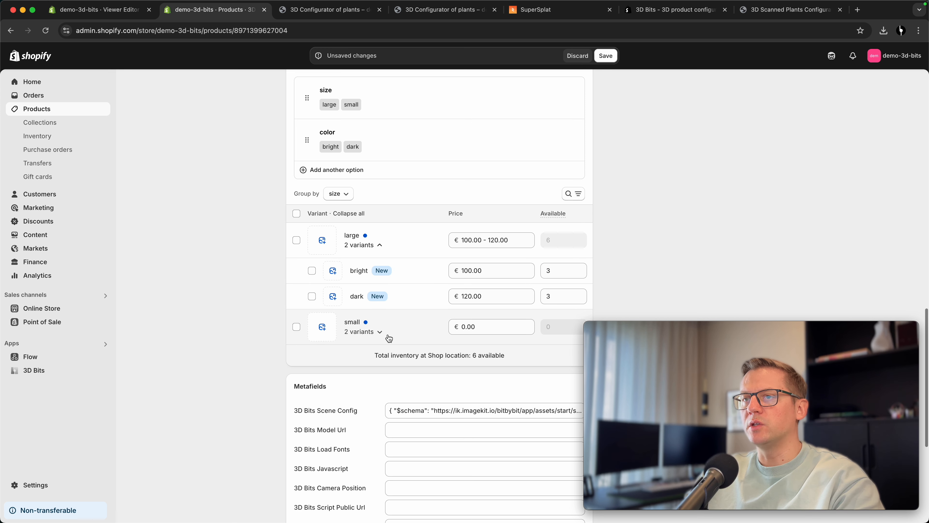
Step: Expand the small variants and price them at €50, with the small dark variant at €60
{"action": "left_click", "coordinate": [380, 332]}
{"action": "scroll", "coordinate": [281, 313], "scroll_direction": "down", "scroll_amount": 1}
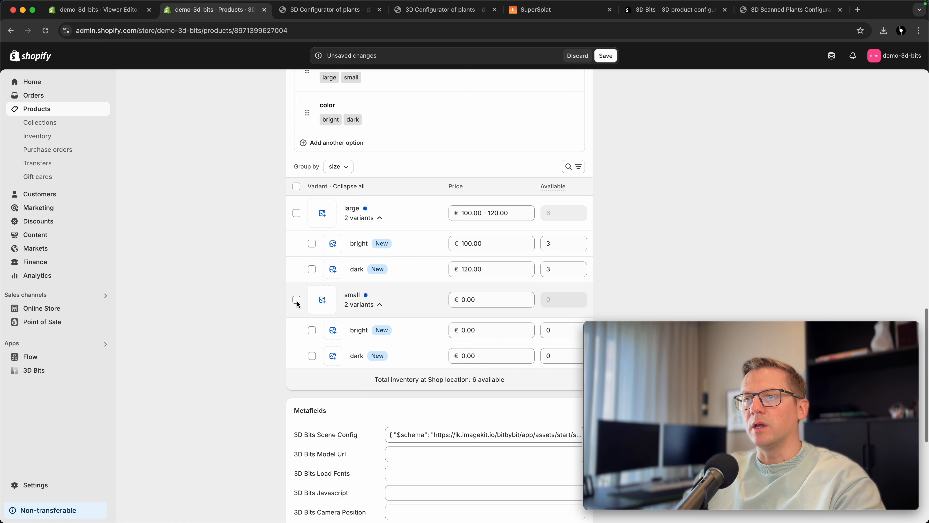
{"action": "left_click", "coordinate": [488, 300]}
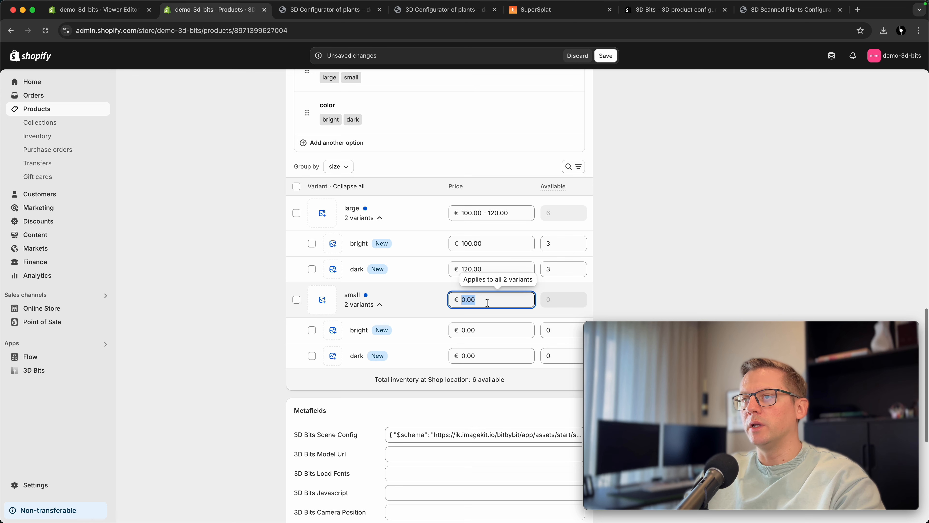
{"action": "type", "text": "50"}
{"action": "key", "text": "Tab"}
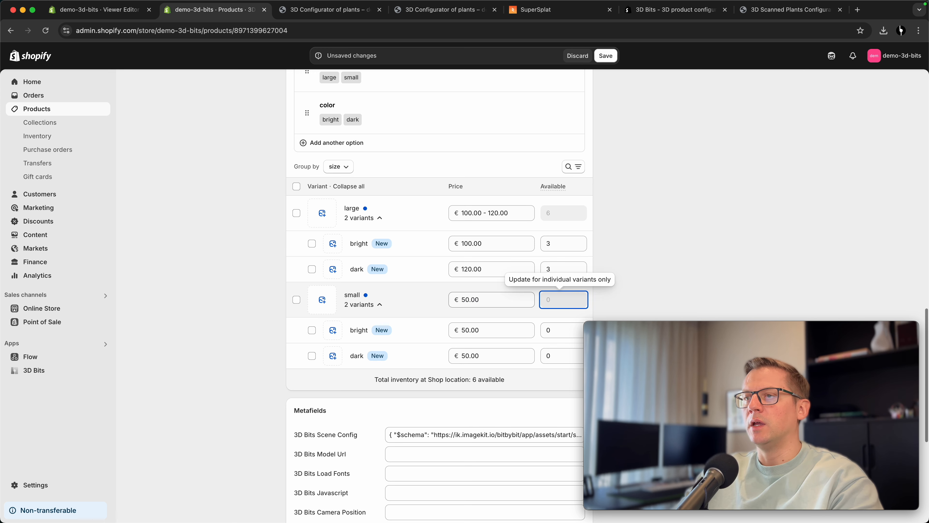
{"action": "left_click", "coordinate": [498, 357]}
{"action": "type", "text": "60"}
{"action": "left_click", "coordinate": [660, 230]}
Step: Set the available quantity to 3 for both the small bright and small dark variants and save the product
{"action": "scroll", "coordinate": [699, 217], "scroll_direction": "down", "scroll_amount": 1}
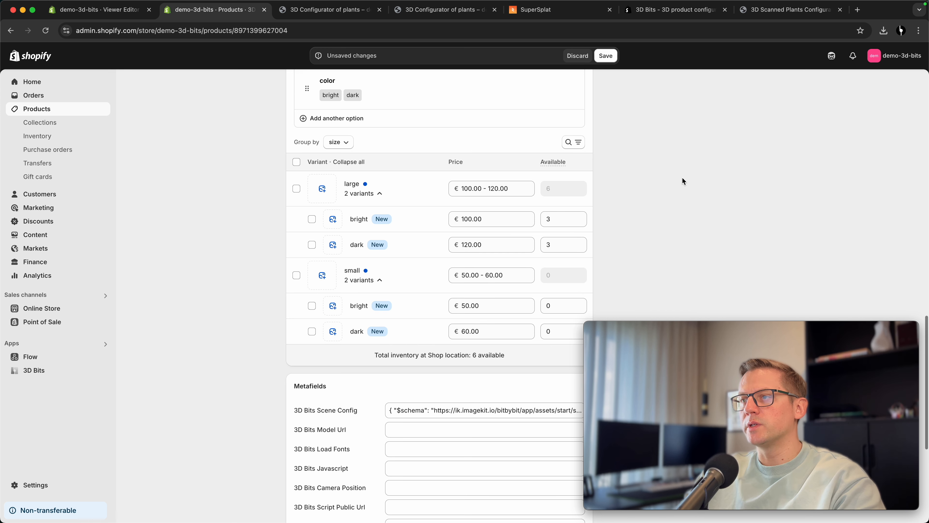
{"action": "left_click", "coordinate": [562, 304]}
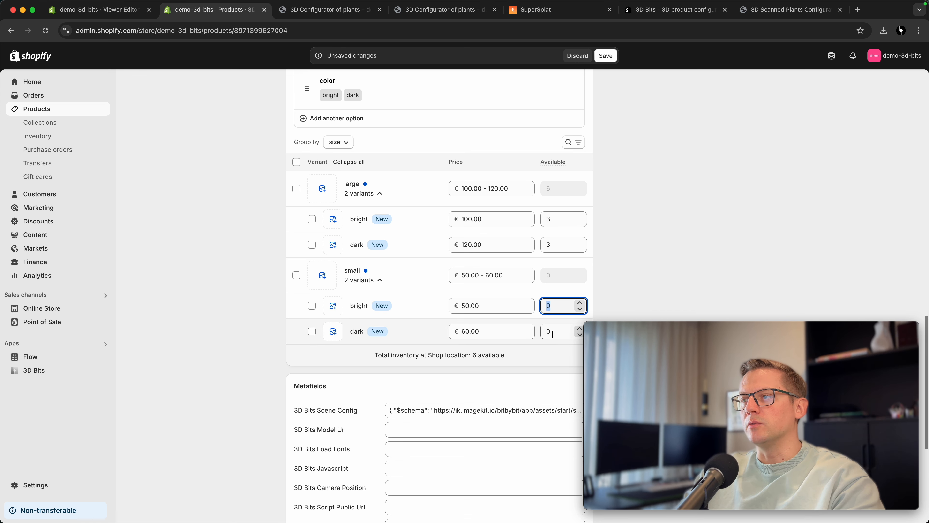
{"action": "type", "text": "3"}
{"action": "left_click", "coordinate": [552, 331]}
{"action": "type", "text": "3"}
{"action": "left_click", "coordinate": [674, 178]}
{"action": "left_click", "coordinate": [605, 56]}
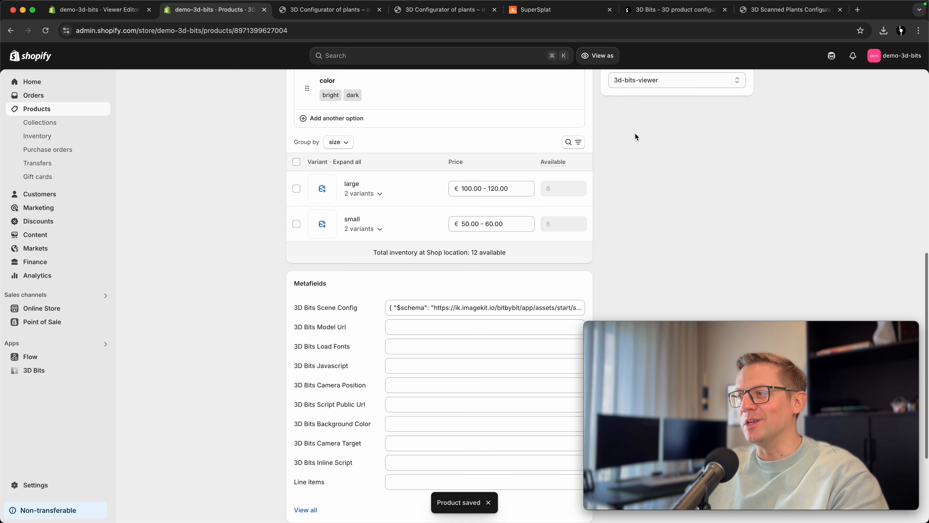
Step: Preview the product page and try the size and color options, ending on large and bright
{"action": "scroll", "coordinate": [748, 181], "scroll_direction": "up", "scroll_amount": 10}
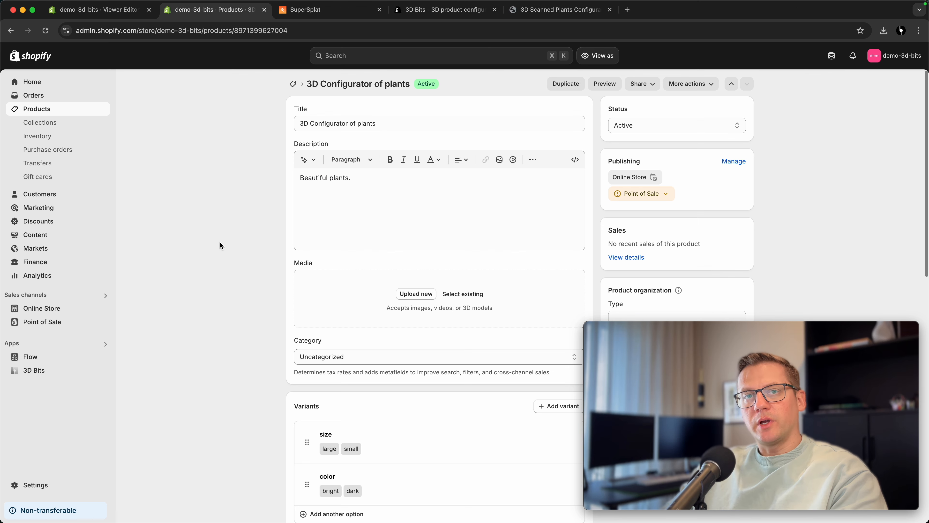
{"action": "left_click", "coordinate": [604, 84]}
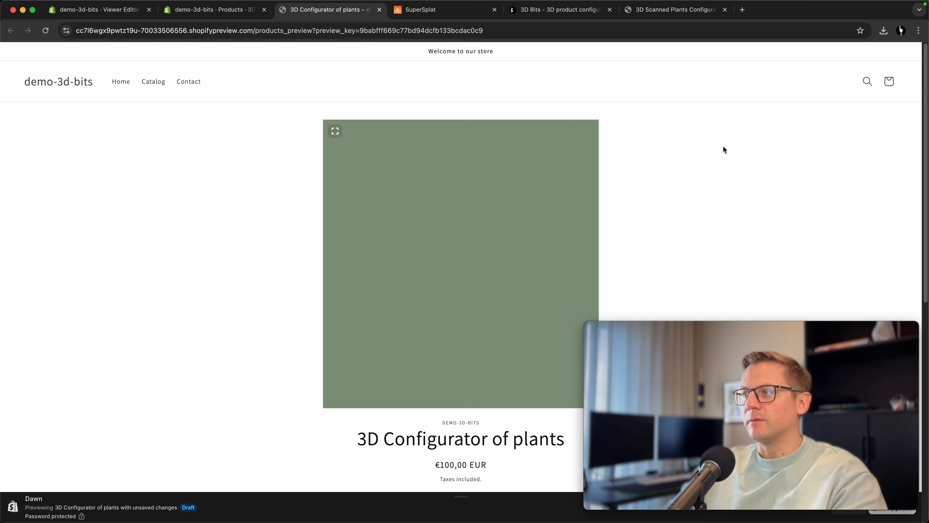
{"action": "scroll", "coordinate": [659, 230], "scroll_direction": "down", "scroll_amount": 5}
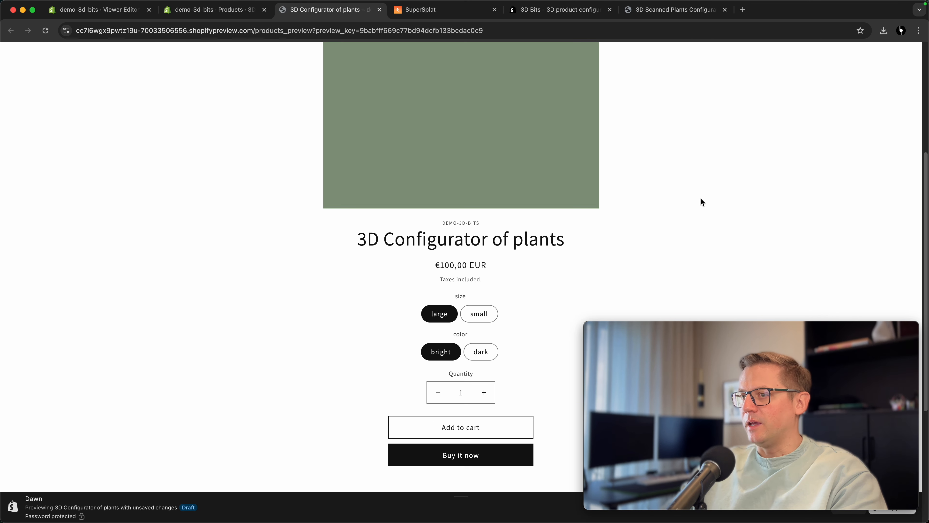
{"action": "left_click", "coordinate": [468, 313]}
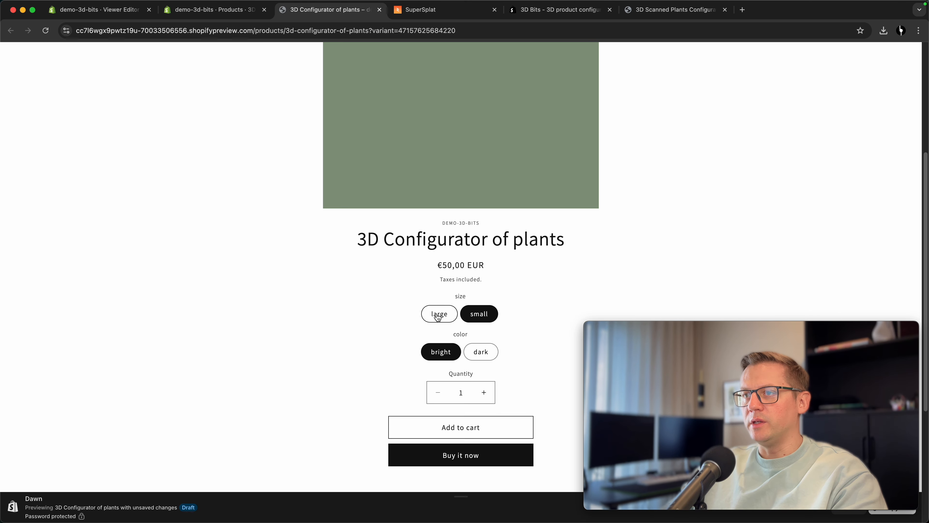
{"action": "left_click", "coordinate": [489, 358]}
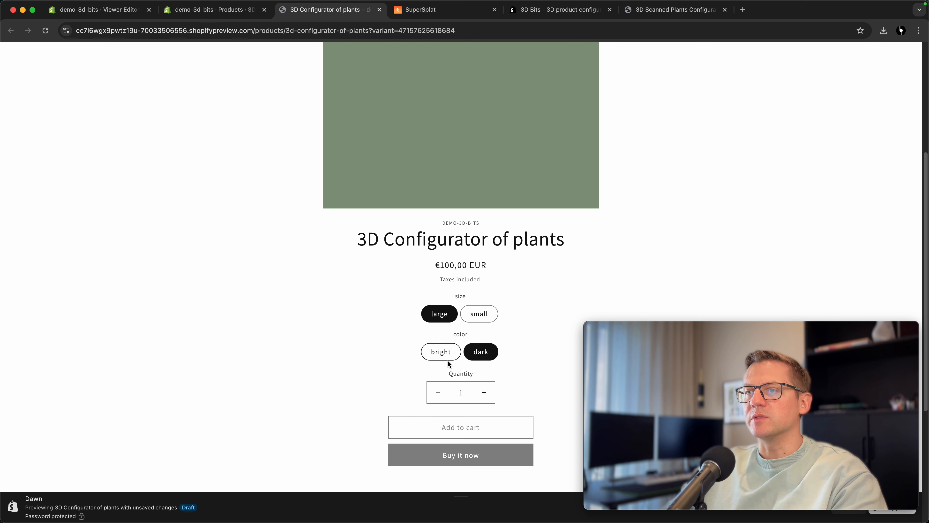
{"action": "left_click", "coordinate": [443, 353]}
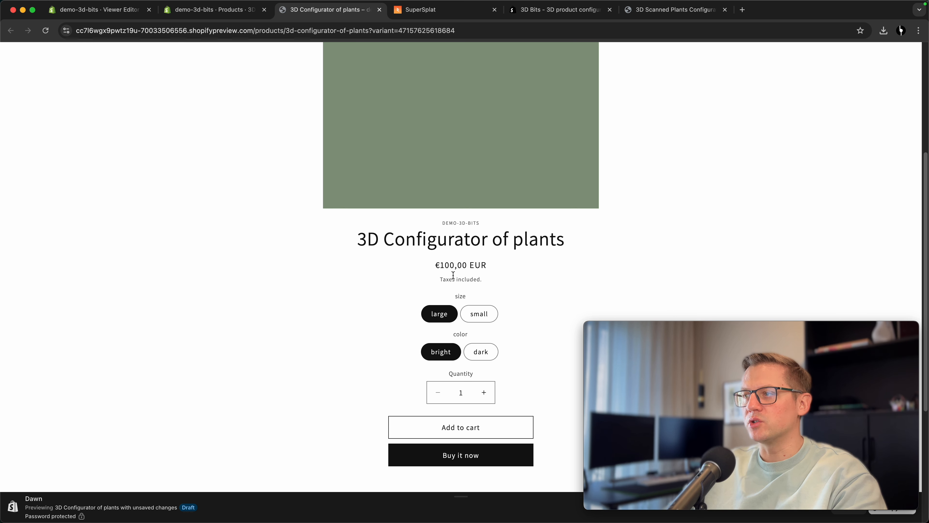
Step: Return to the product's admin page and open its 3d-bits-viewer theme template in the theme editor
{"action": "left_click", "coordinate": [212, 10]}
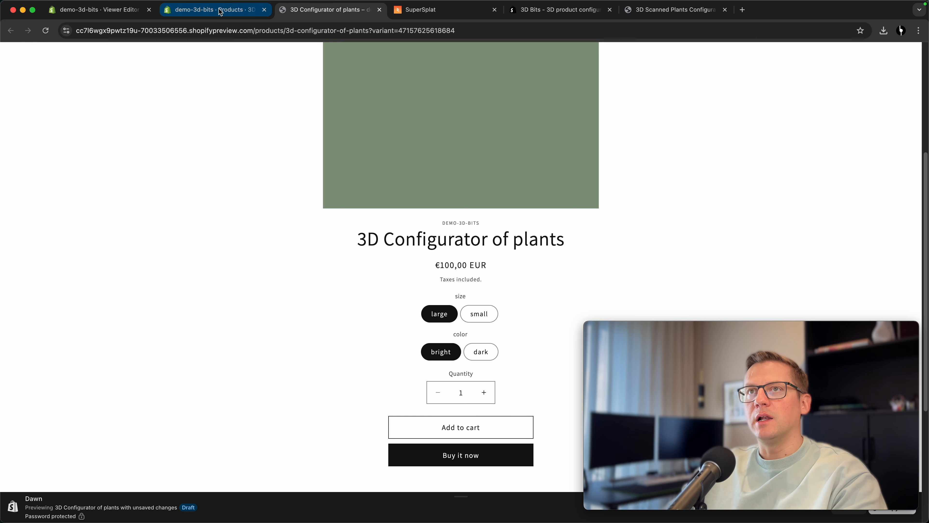
{"action": "scroll", "coordinate": [219, 198], "scroll_direction": "down", "scroll_amount": 10}
{"action": "scroll", "coordinate": [211, 198], "scroll_direction": "up", "scroll_amount": 5}
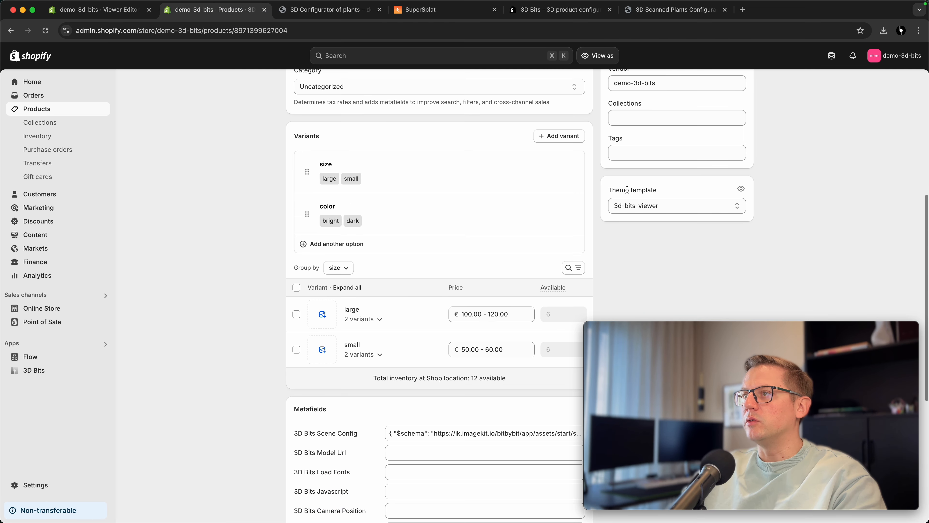
{"action": "left_click", "coordinate": [741, 188]}
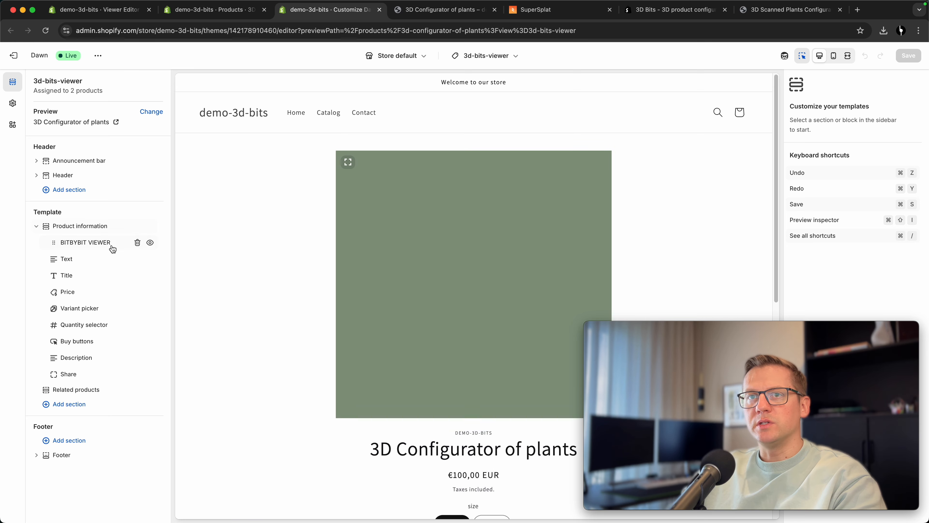
Step: Enable debug mode for the BITBYBIT VIEWER block and examine the variant input names in the debug output
{"action": "left_click", "coordinate": [92, 243]}
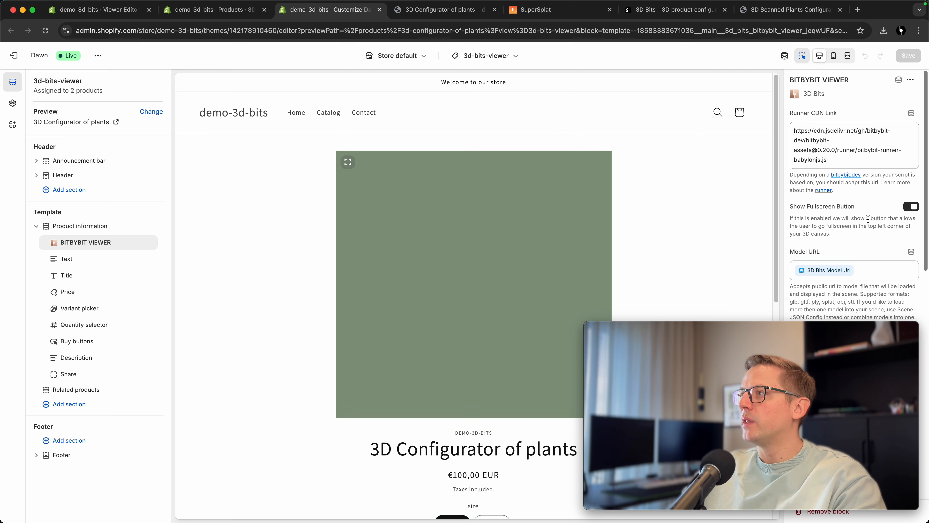
{"action": "scroll", "coordinate": [867, 223], "scroll_direction": "down", "scroll_amount": 5}
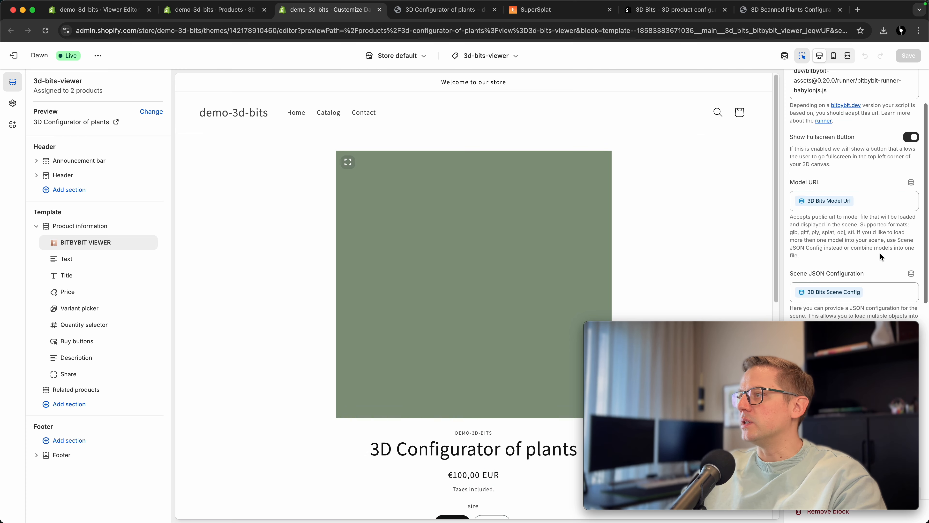
{"action": "scroll", "coordinate": [892, 278], "scroll_direction": "down", "scroll_amount": 15}
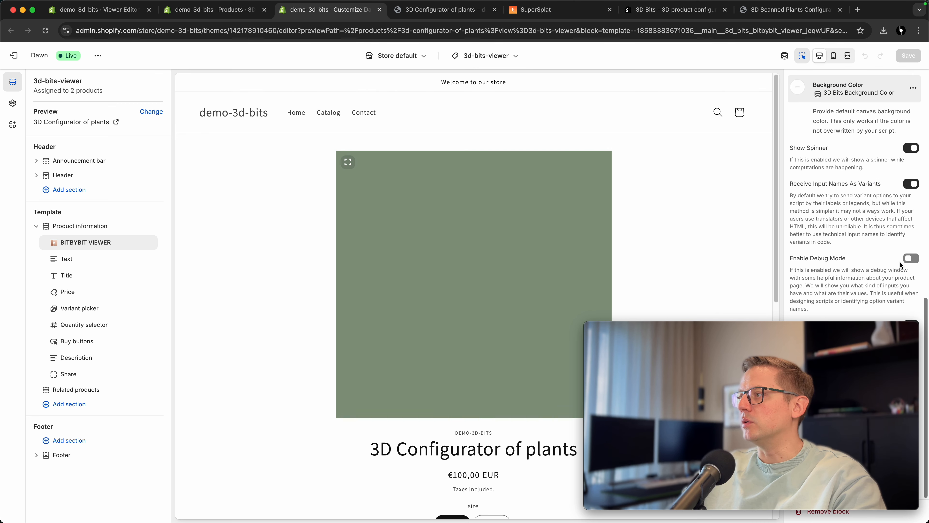
{"action": "left_click", "coordinate": [910, 258]}
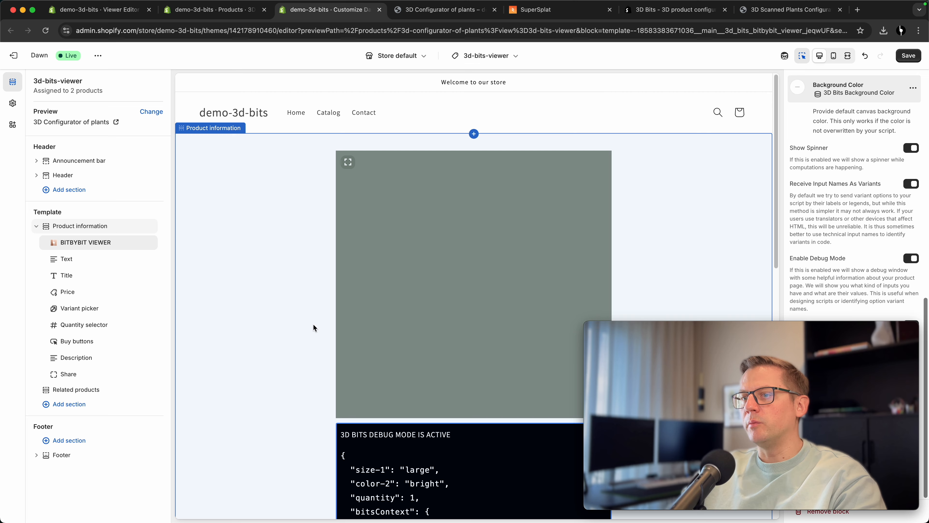
{"action": "scroll", "coordinate": [258, 329], "scroll_direction": "down", "scroll_amount": 2}
{"action": "scroll", "coordinate": [258, 328], "scroll_direction": "down", "scroll_amount": 2}
{"action": "scroll", "coordinate": [474, 269], "scroll_direction": "down", "scroll_amount": 2}
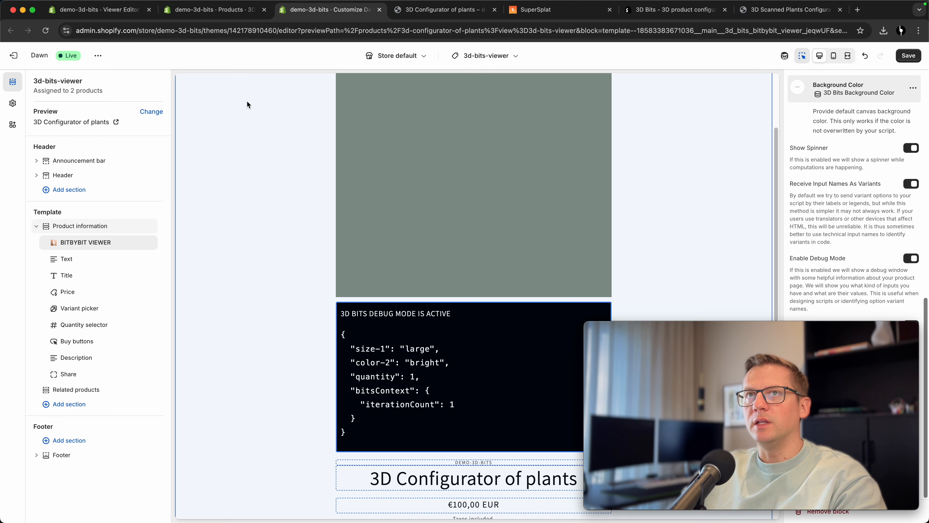
Step: Return to the Viewer Editor and change the variant match name of Model 1, the large plant, to size-1
{"action": "left_click", "coordinate": [97, 9]}
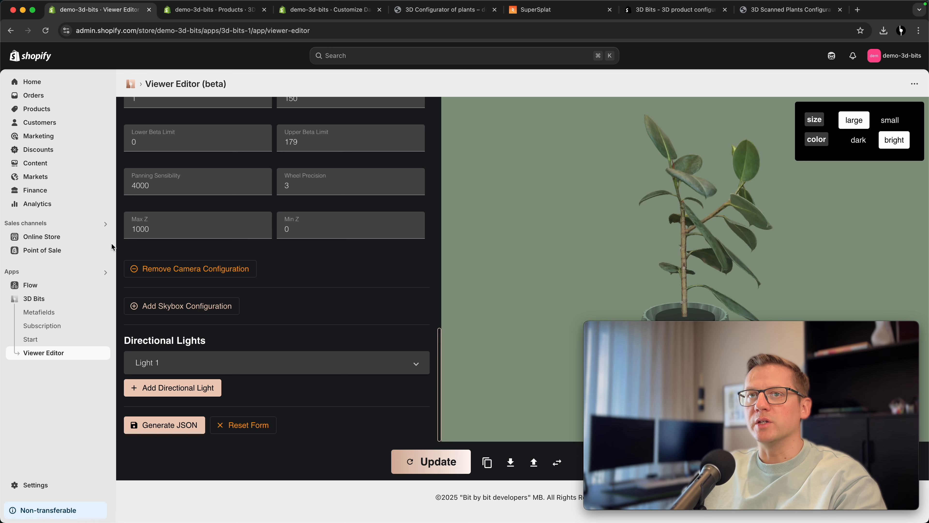
{"action": "scroll", "coordinate": [295, 229], "scroll_direction": "up", "scroll_amount": 20}
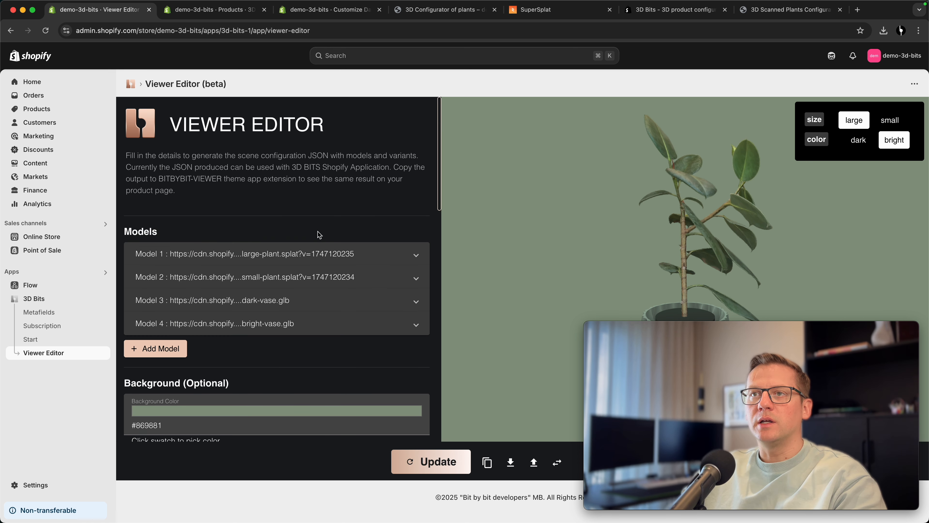
{"action": "left_click", "coordinate": [370, 259]}
{"action": "scroll", "coordinate": [352, 259], "scroll_direction": "down", "scroll_amount": 5}
{"action": "left_click", "coordinate": [181, 322]}
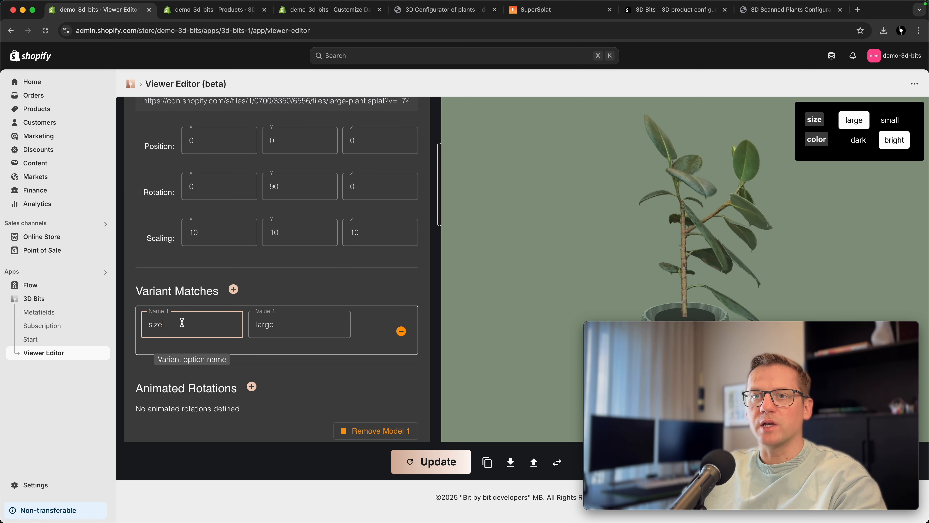
{"action": "type", "text": "-1"}
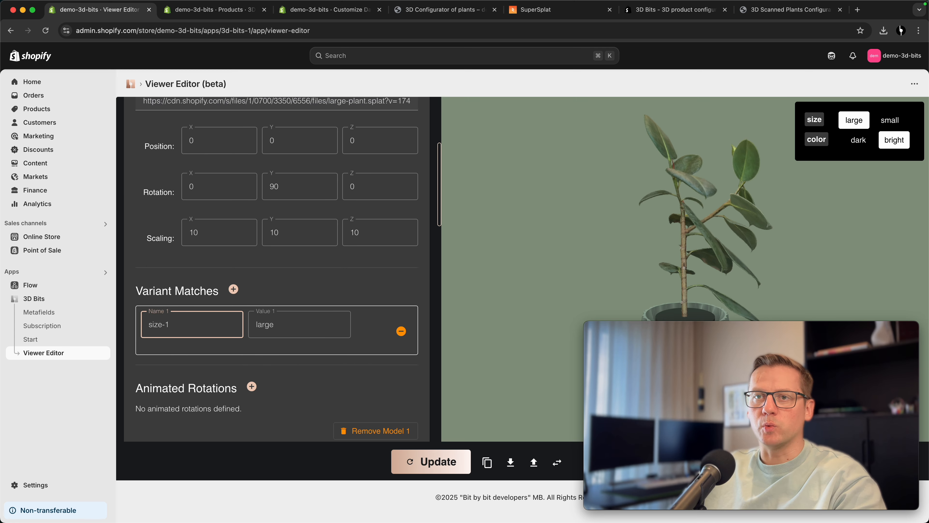
Step: Change the variant match name of Model 2, the small plant, to size-1 and update the scene
{"action": "scroll", "coordinate": [300, 278], "scroll_direction": "up", "scroll_amount": 5}
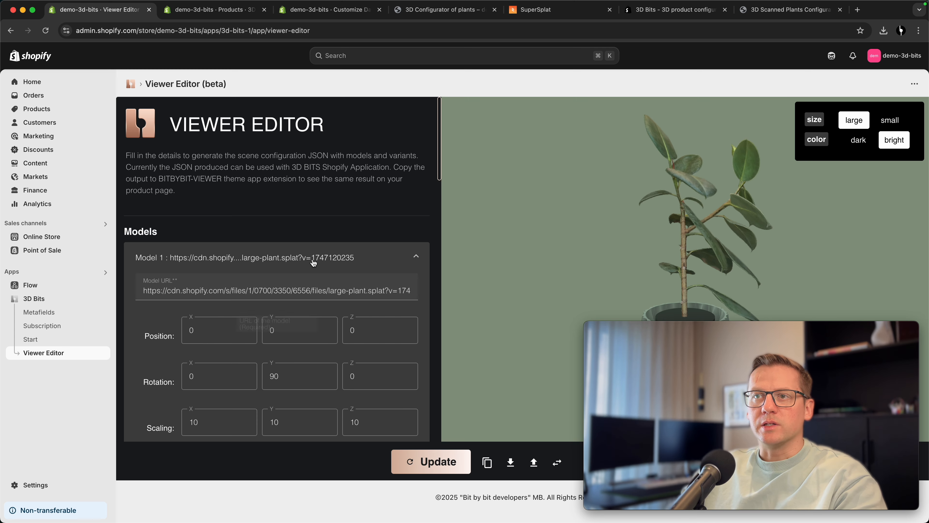
{"action": "left_click", "coordinate": [298, 268]}
{"action": "left_click", "coordinate": [284, 277]}
{"action": "scroll", "coordinate": [238, 348], "scroll_direction": "down", "scroll_amount": 4}
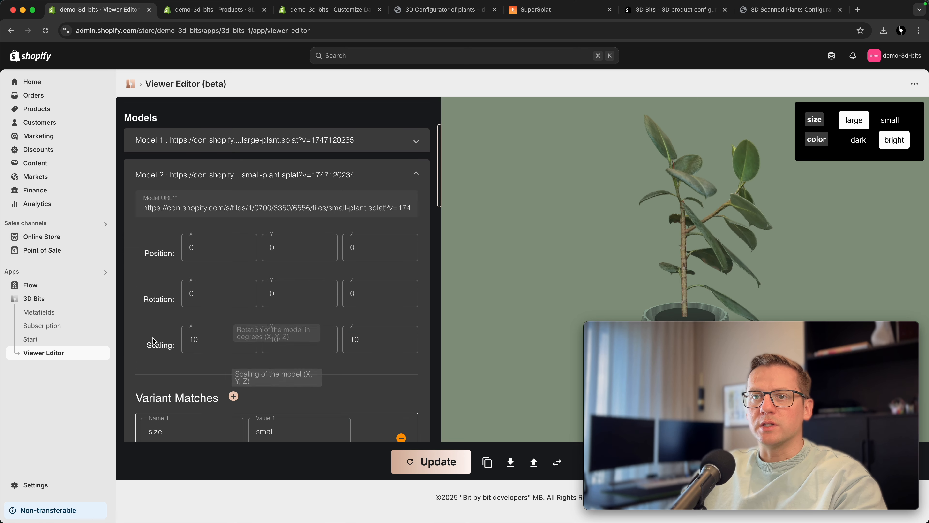
{"action": "double_click", "coordinate": [176, 400]}
{"action": "type", "text": "size-1"}
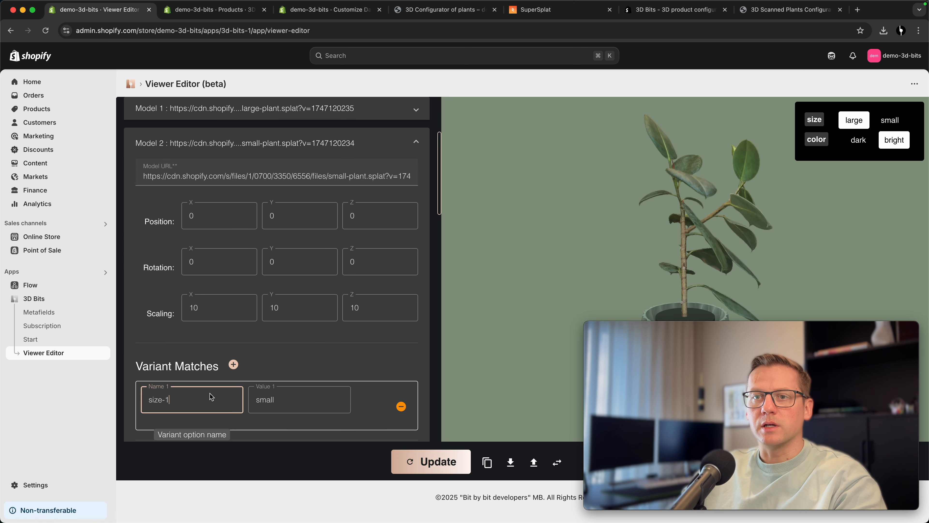
{"action": "left_click", "coordinate": [410, 461]}
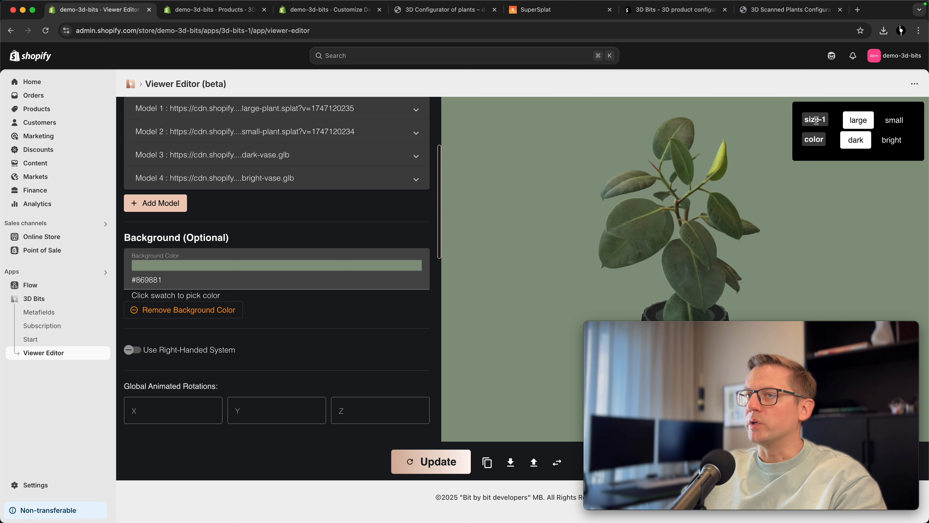
Step: Change the variant match name of Model 3, the dark vase, to color-2 and copy that name
{"action": "scroll", "coordinate": [352, 308], "scroll_direction": "up", "scroll_amount": 4}
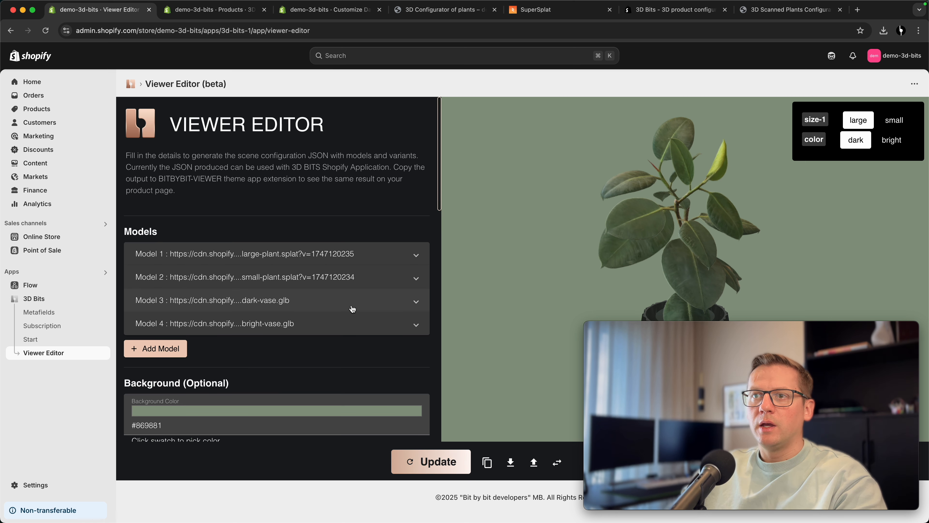
{"action": "left_click", "coordinate": [346, 304]}
{"action": "scroll", "coordinate": [343, 366], "scroll_direction": "down", "scroll_amount": 5}
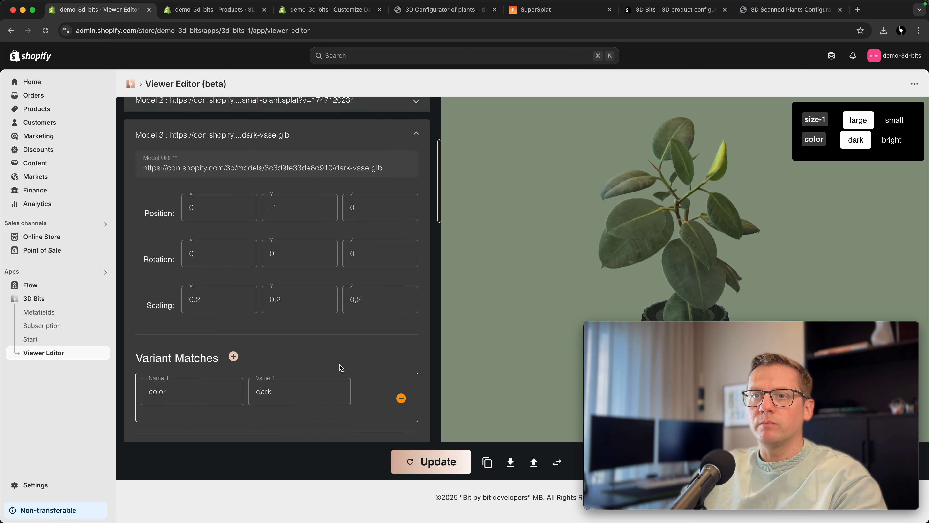
{"action": "left_click", "coordinate": [213, 369]}
{"action": "type", "text": "-2"}
{"action": "key", "text": "super+a"}
{"action": "key", "text": "super+c"}
Step: Paste color-2 as the variant match name of Model 4, the bright vase, and update the scene
{"action": "scroll", "coordinate": [368, 315], "scroll_direction": "up", "scroll_amount": 2}
{"action": "left_click", "coordinate": [341, 140]}
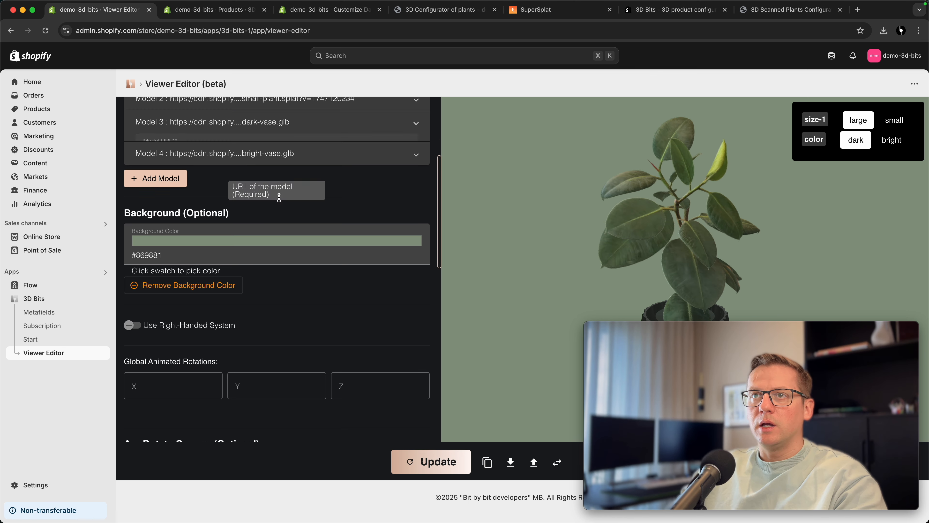
{"action": "left_click", "coordinate": [253, 150]}
{"action": "double_click", "coordinate": [172, 410]}
{"action": "key", "text": "super+v"}
{"action": "left_click", "coordinate": [463, 455]}
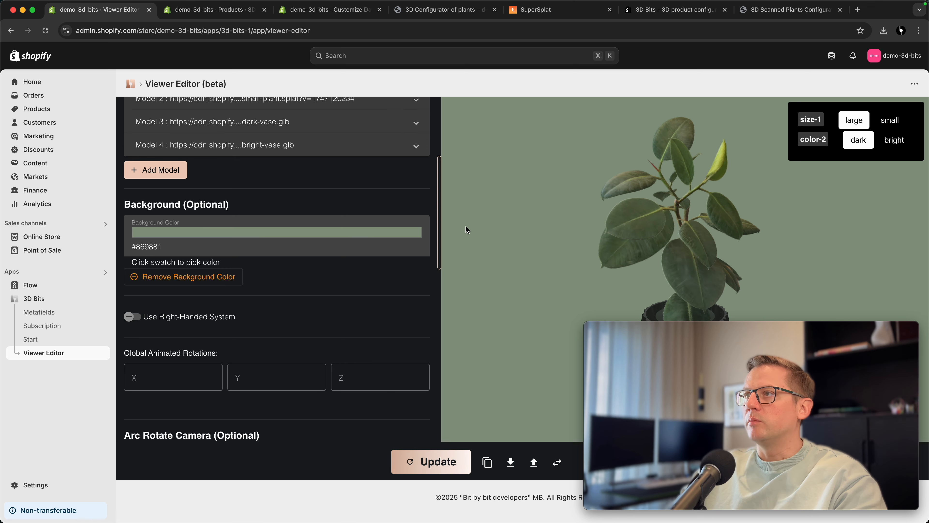
Step: Copy the updated scene JSON, replace the product's 3D Bits Scene Config metafield with it and save the product
{"action": "left_click", "coordinate": [486, 462]}
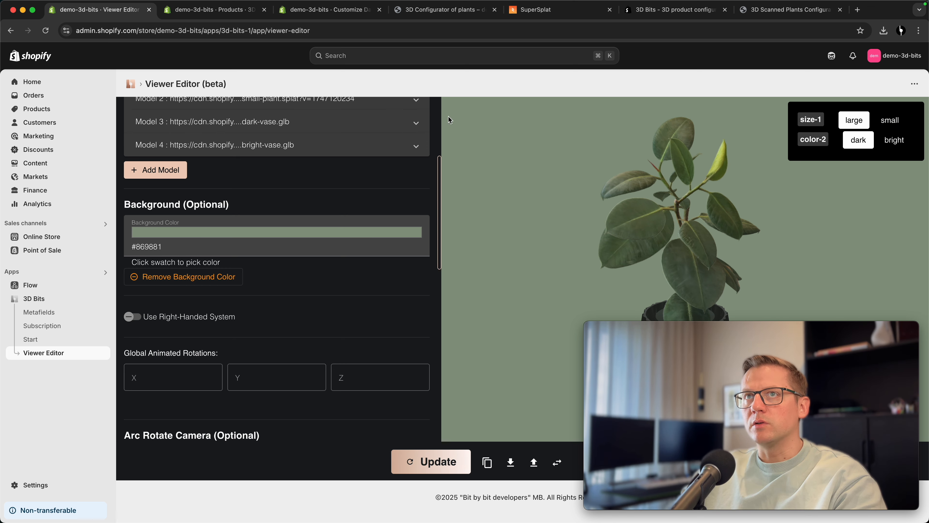
{"action": "left_click", "coordinate": [187, 11]}
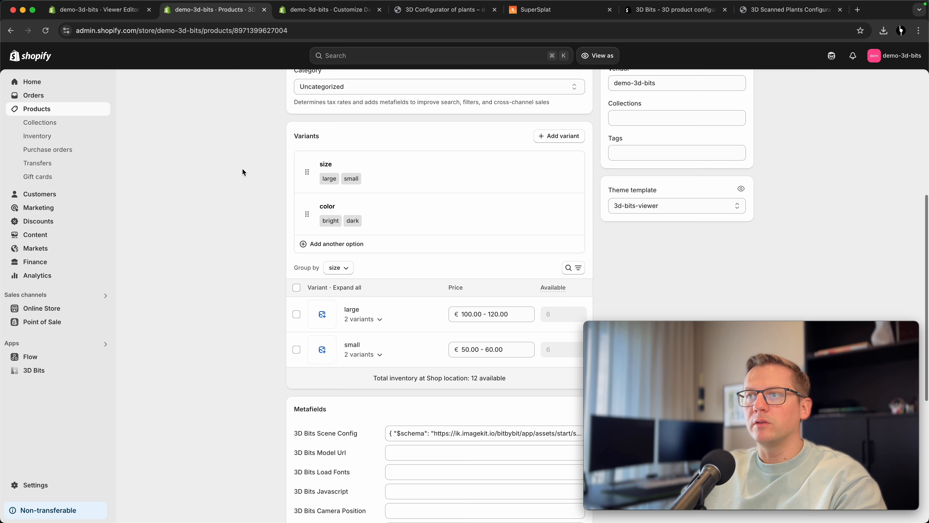
{"action": "scroll", "coordinate": [510, 442], "scroll_direction": "down", "scroll_amount": 1}
{"action": "left_click", "coordinate": [475, 395]}
{"action": "key", "text": "ctrl+a"}
{"action": "key", "text": "ctrl+v"}
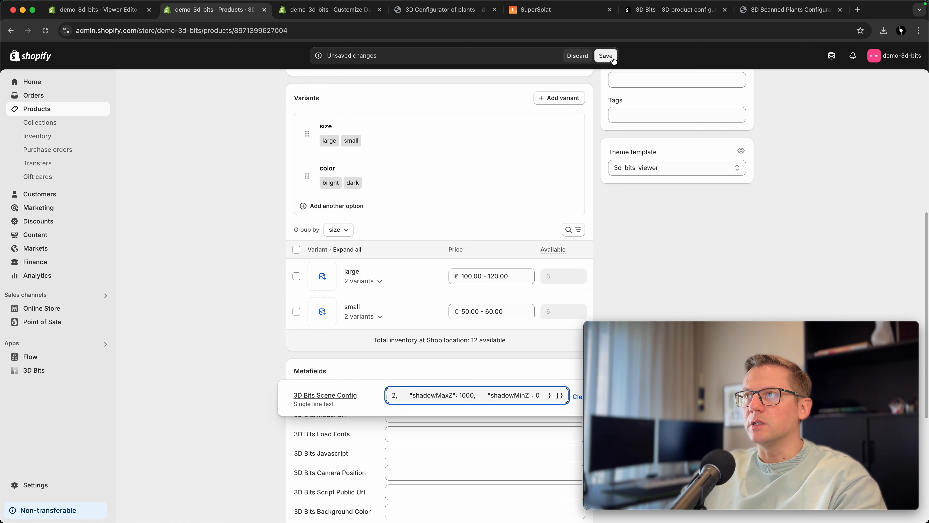
{"action": "left_click", "coordinate": [612, 56]}
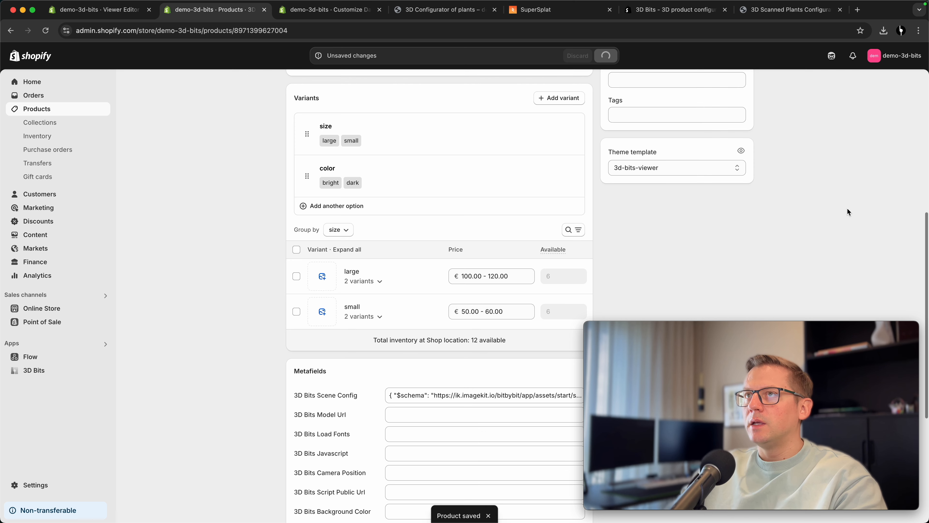
Step: Open the storefront preview of the 3D Configurator of plants product and rotate the plant to inspect the 3D scene
{"action": "scroll", "coordinate": [838, 215], "scroll_direction": "up", "scroll_amount": 10}
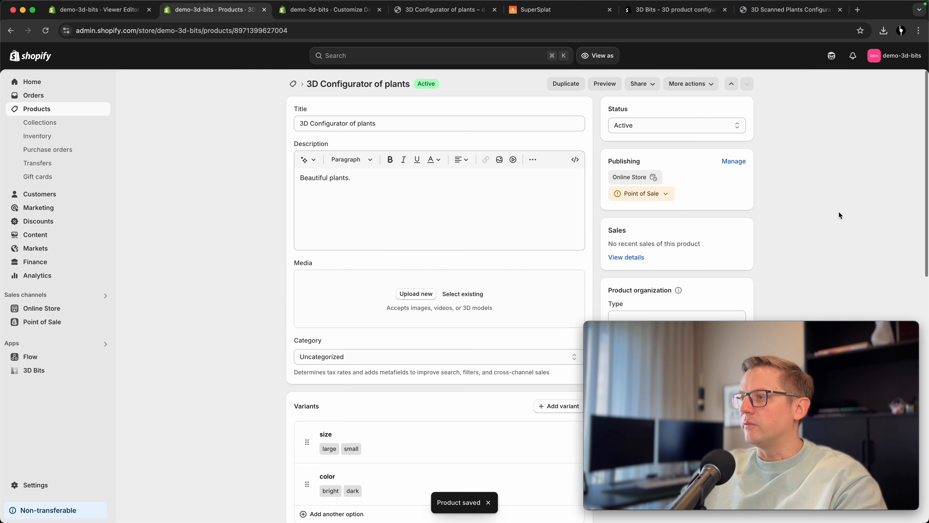
{"action": "left_click", "coordinate": [602, 87]}
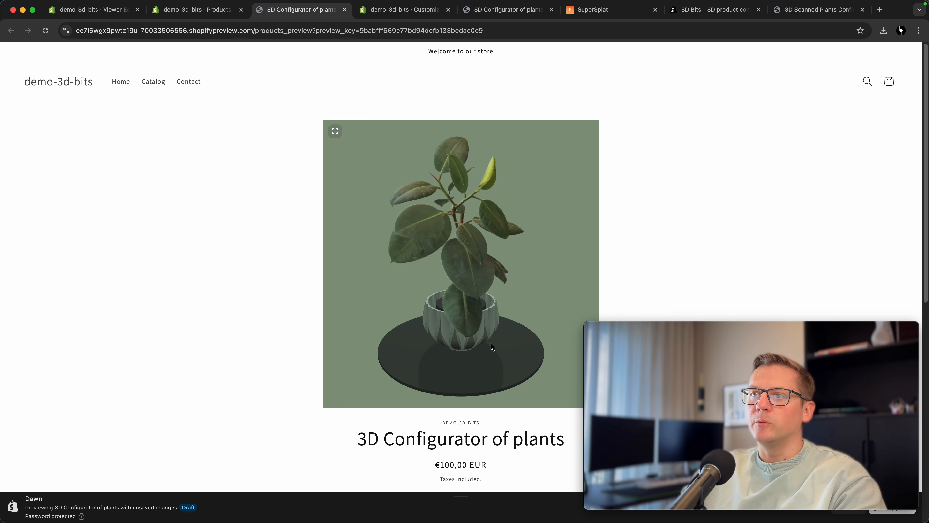
{"action": "left_click_drag", "start_coordinate": [512, 339], "coordinate": [493, 326]}
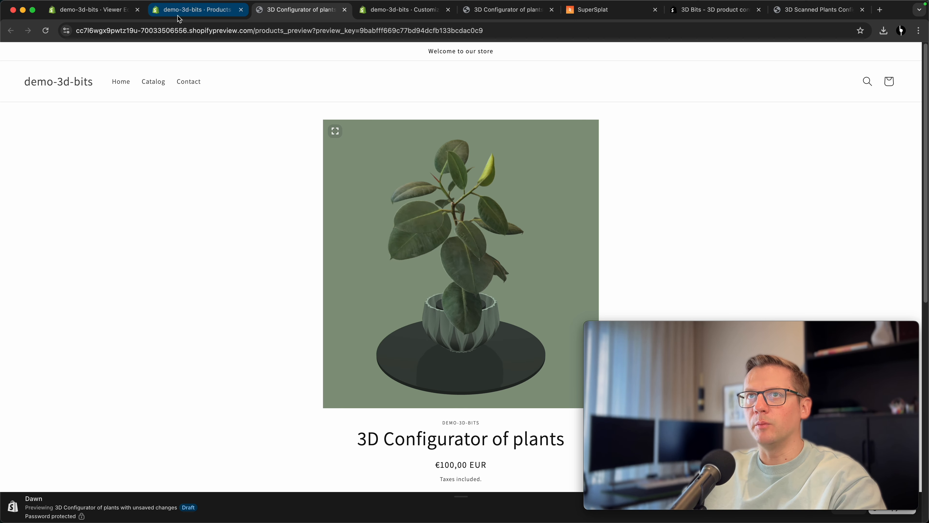
{"action": "left_click", "coordinate": [194, 10]}
{"action": "scroll", "coordinate": [255, 277], "scroll_direction": "down", "scroll_amount": 10}
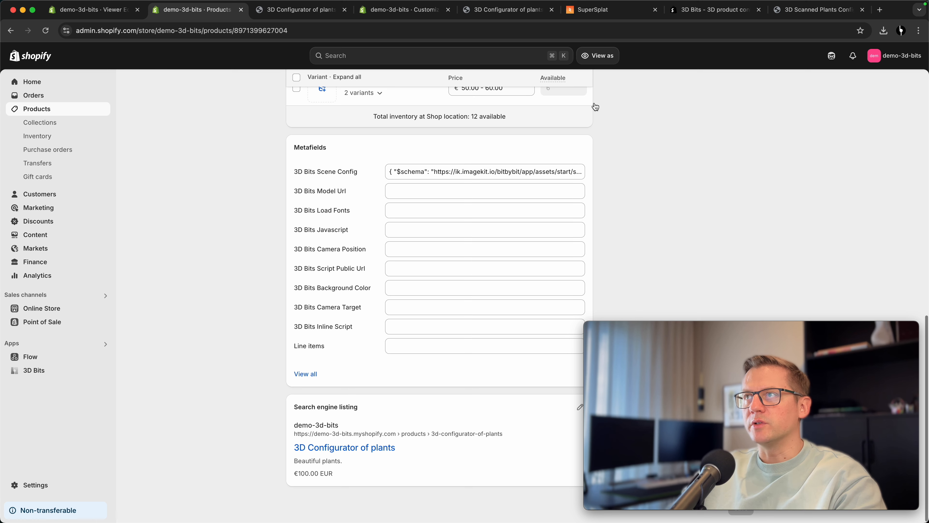
{"action": "left_click", "coordinate": [298, 9]}
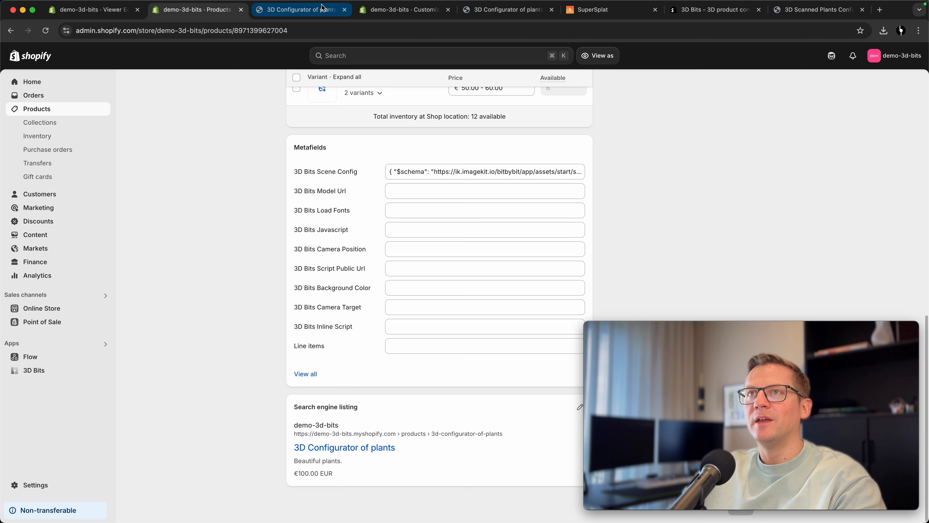
{"action": "left_click_drag", "start_coordinate": [476, 231], "coordinate": [516, 244]}
Step: Switch the previewed product between large and small sizes and between bright and dark colors to check the 3D models
{"action": "scroll", "coordinate": [748, 197], "scroll_direction": "down", "scroll_amount": 3}
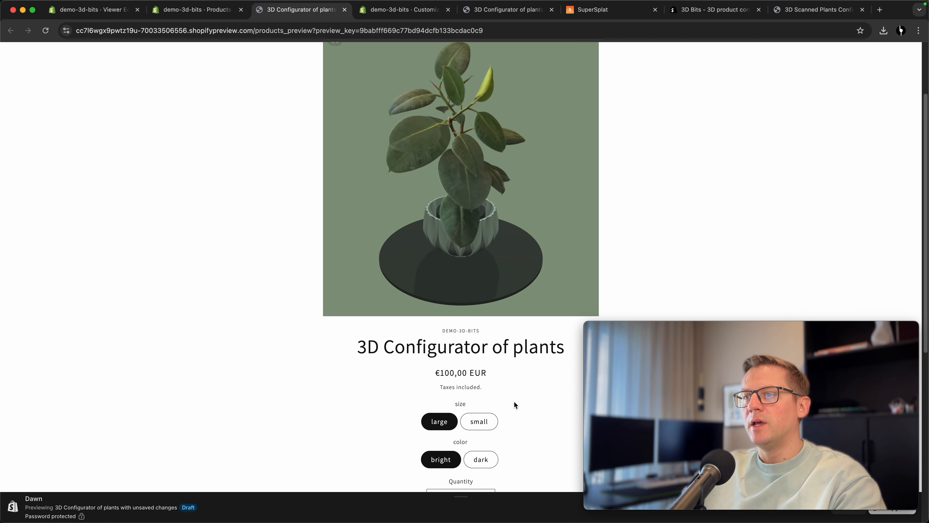
{"action": "left_click", "coordinate": [478, 422]}
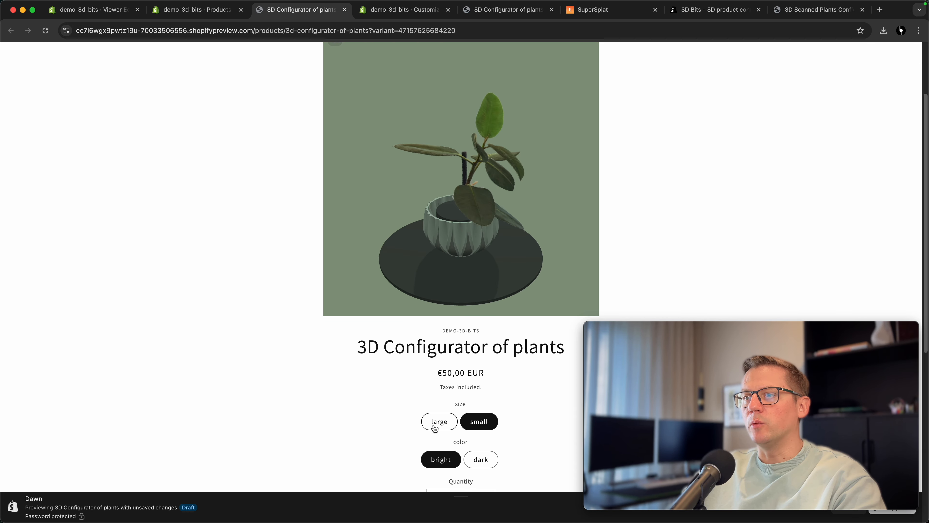
{"action": "left_click", "coordinate": [436, 425]}
{"action": "left_click", "coordinate": [483, 425]}
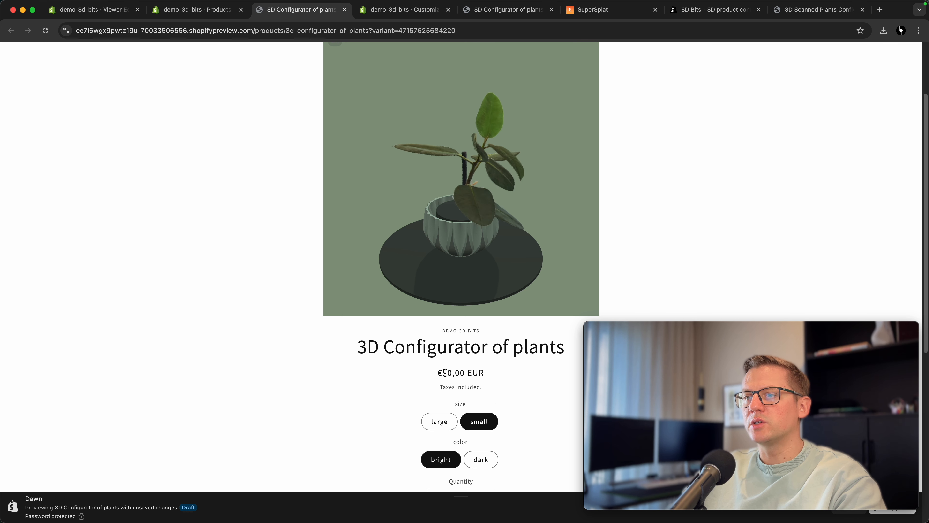
{"action": "left_click", "coordinate": [473, 460]}
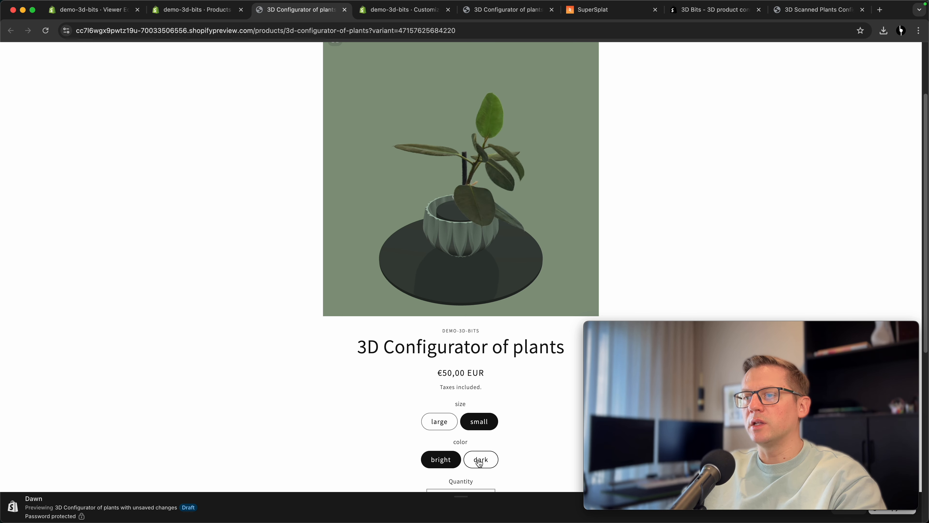
{"action": "left_click", "coordinate": [441, 463]}
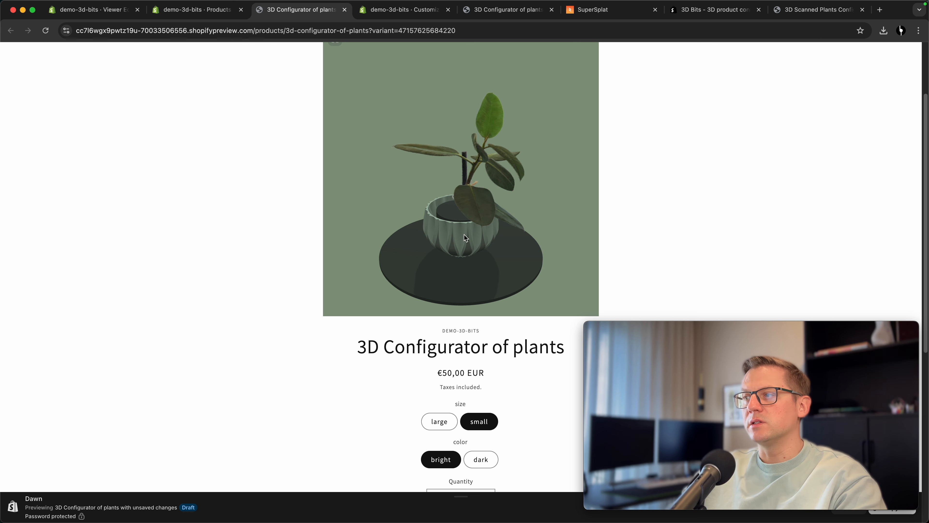
{"action": "scroll", "coordinate": [475, 230], "scroll_direction": "up", "scroll_amount": 1}
{"action": "scroll", "coordinate": [257, 226], "scroll_direction": "up", "scroll_amount": 2}
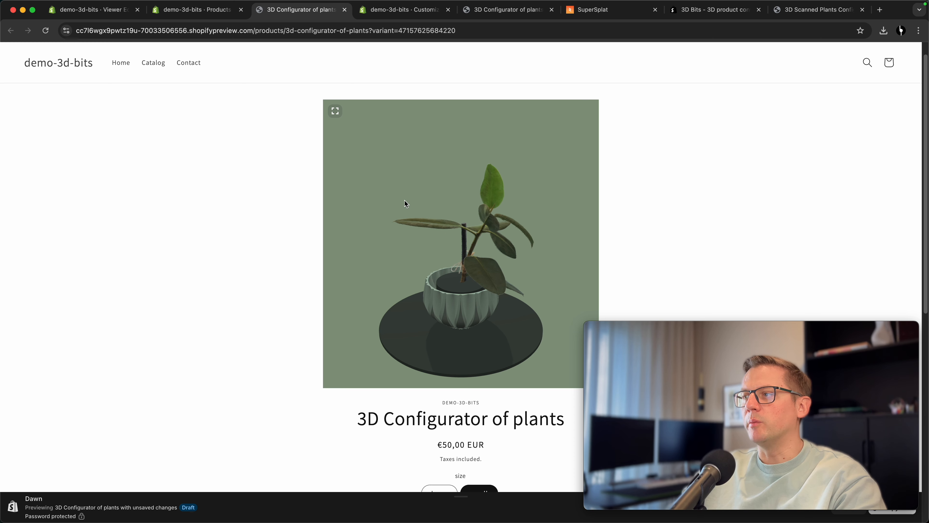
Step: Disable debug mode for the BITBYBIT VIEWER block in the theme editor, save the 3d-bits-viewer template and check the product page
{"action": "left_click", "coordinate": [409, 13]}
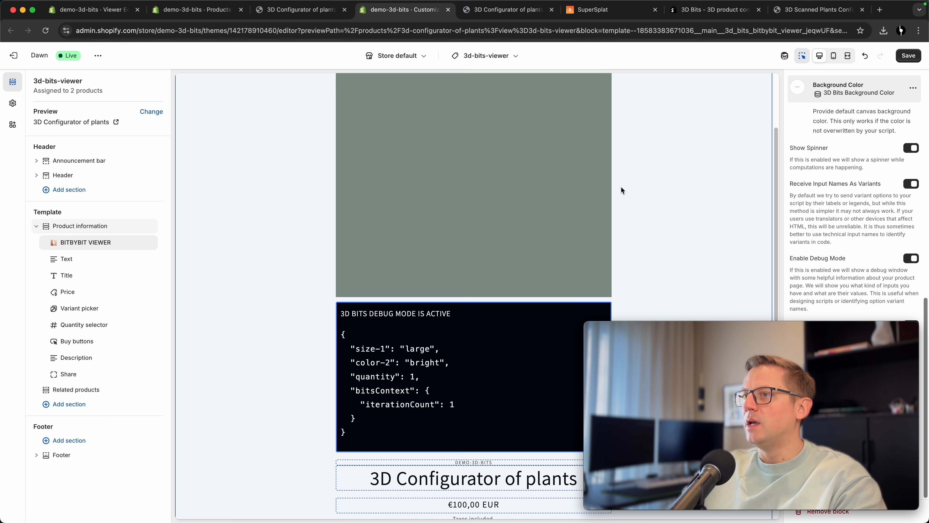
{"action": "left_click", "coordinate": [903, 263]}
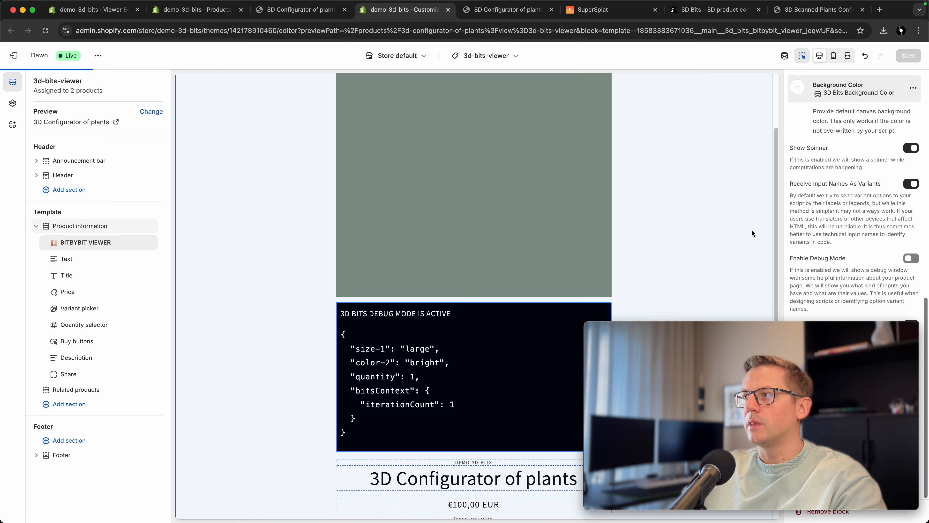
{"action": "scroll", "coordinate": [511, 152], "scroll_direction": "up", "scroll_amount": 1}
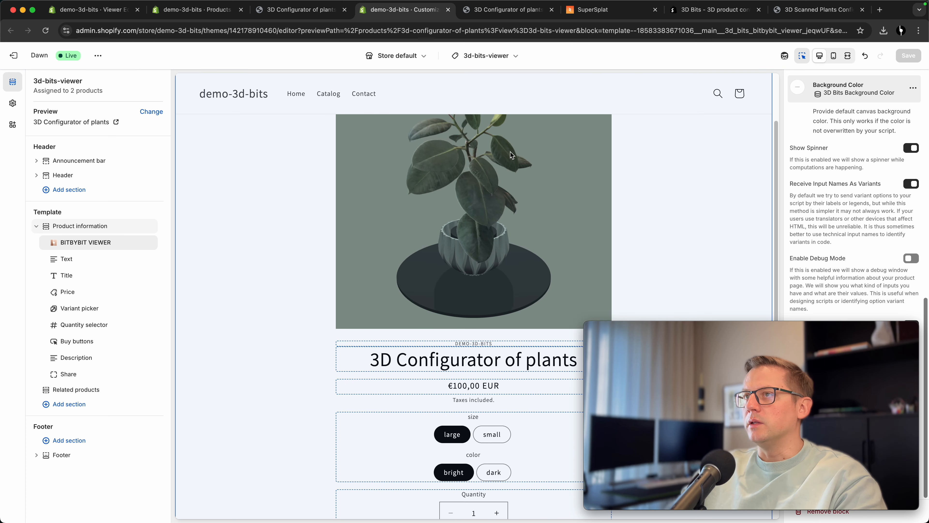
{"action": "scroll", "coordinate": [471, 181], "scroll_direction": "up", "scroll_amount": 3}
{"action": "scroll", "coordinate": [457, 163], "scroll_direction": "down", "scroll_amount": 3}
{"action": "scroll", "coordinate": [717, 195], "scroll_direction": "up", "scroll_amount": 2}
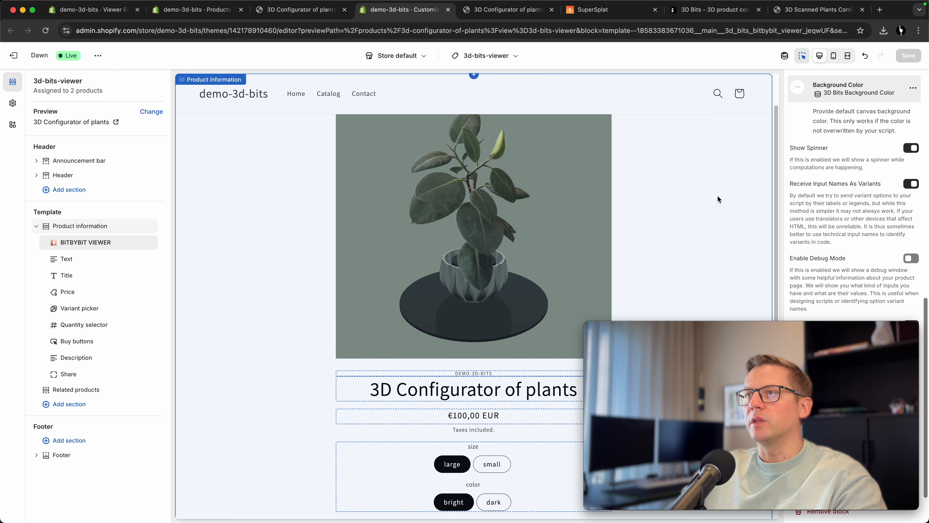
{"action": "left_click", "coordinate": [272, 217]}
Step: Review the product's media image in the admin, reopen its storefront preview and rotate the plant to inspect the page layout
{"action": "left_click", "coordinate": [181, 14]}
{"action": "scroll", "coordinate": [219, 187], "scroll_direction": "up", "scroll_amount": 10}
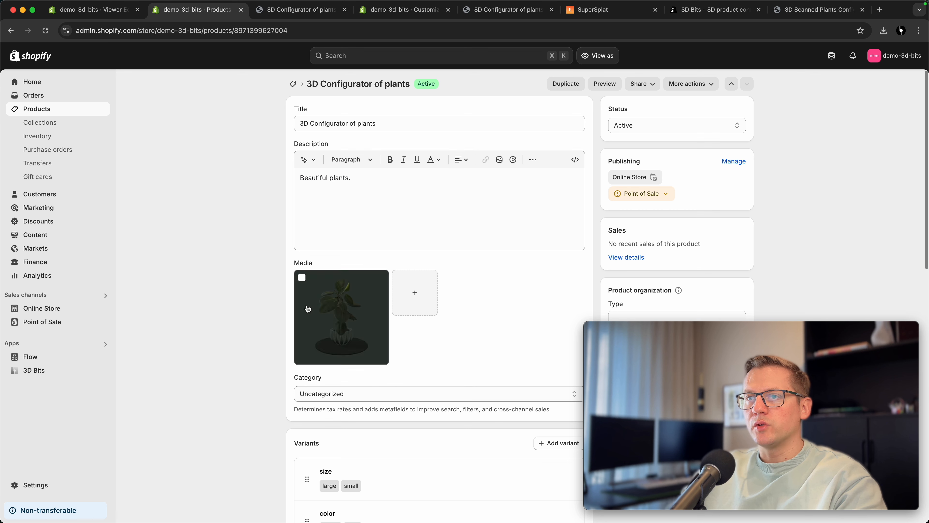
{"action": "scroll", "coordinate": [822, 183], "scroll_direction": "down", "scroll_amount": 4}
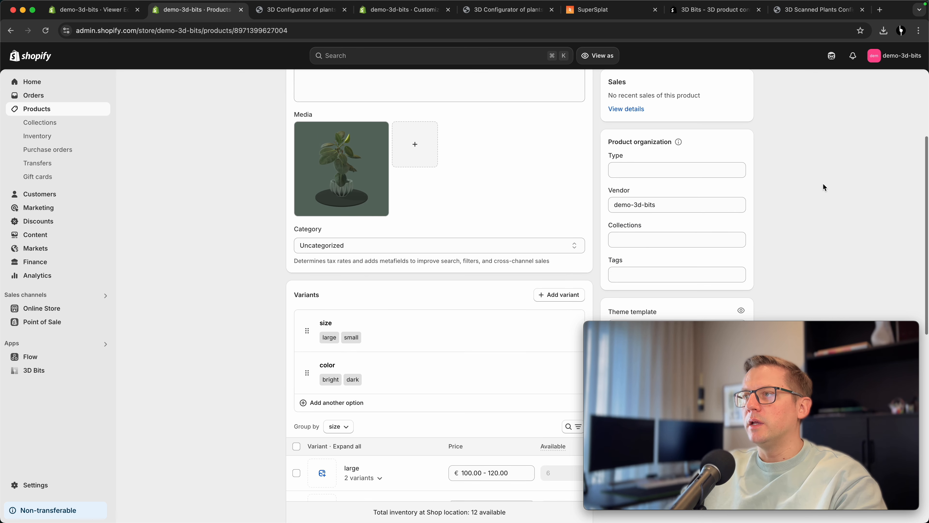
{"action": "scroll", "coordinate": [612, 116], "scroll_direction": "up", "scroll_amount": 4}
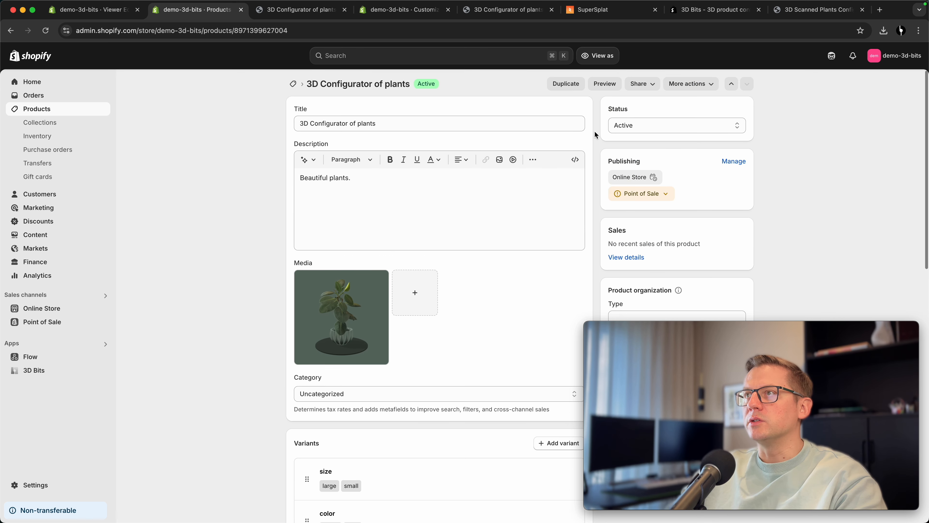
{"action": "left_click", "coordinate": [599, 86]}
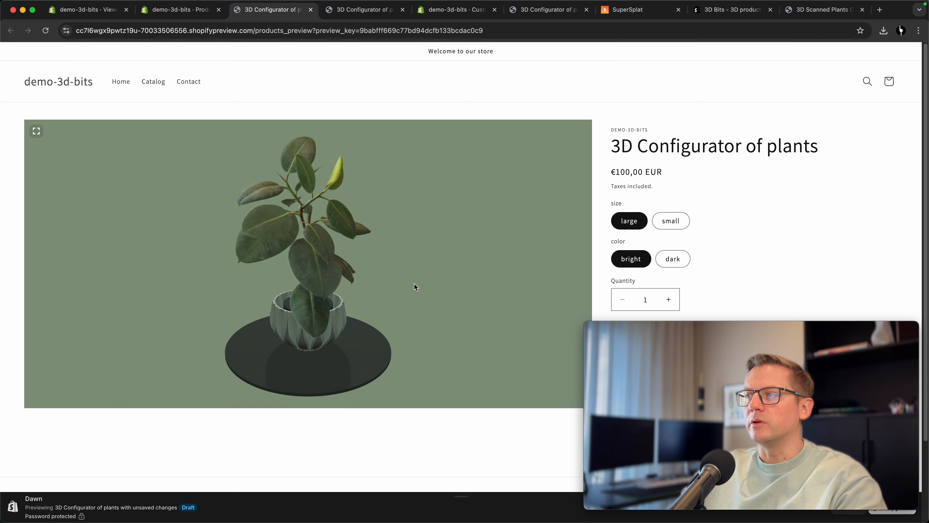
{"action": "mouse_move", "coordinate": [398, 305]}
{"action": "left_mouse_down"}
{"action": "mouse_move", "coordinate": [235, 332]}
{"action": "mouse_move", "coordinate": [283, 300]}
{"action": "mouse_move", "coordinate": [402, 318]}
{"action": "left_mouse_up"}
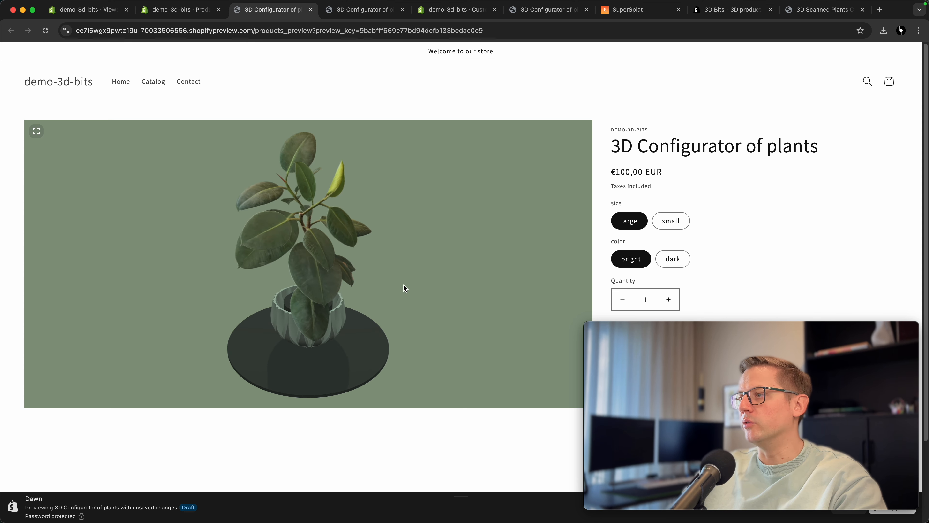
Step: Return to the theme editor and examine the settings of the BITBYBIT VIEWER block
{"action": "left_click", "coordinate": [173, 11]}
{"action": "left_click", "coordinate": [438, 16]}
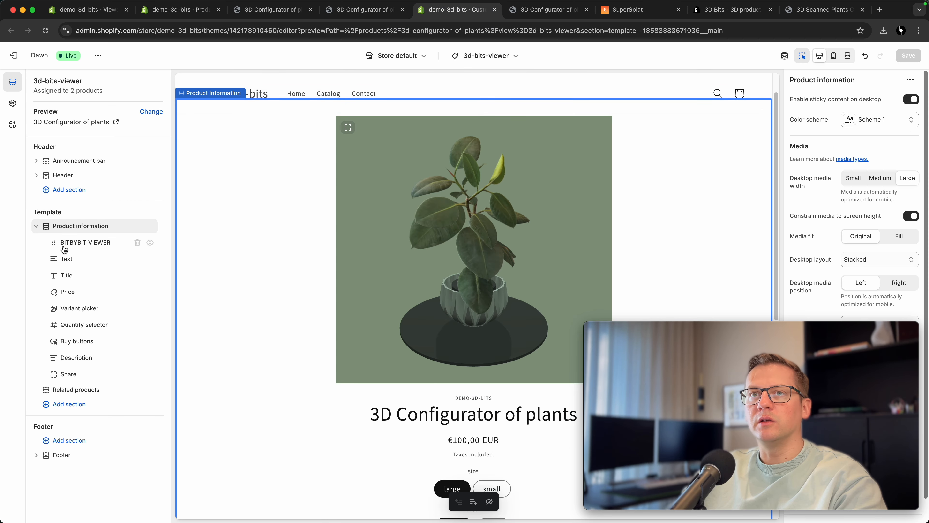
{"action": "left_click", "coordinate": [73, 243]}
{"action": "scroll", "coordinate": [890, 189], "scroll_direction": "down", "scroll_amount": 10}
{"action": "left_click_drag", "start_coordinate": [785, 324], "coordinate": [232, 314]}
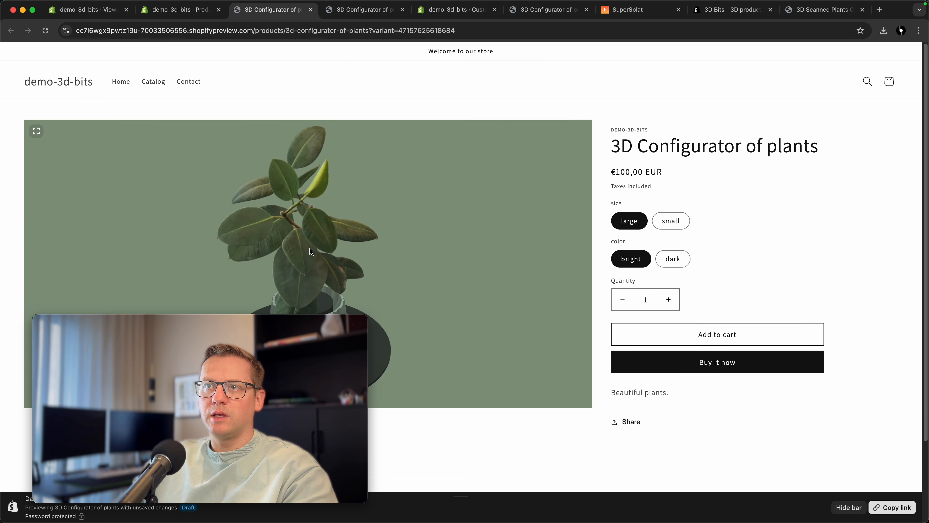
Step: Zoom in closely on the large plant's leaves in the storefront preview to examine how near the camera can get
{"action": "scroll", "coordinate": [288, 237], "scroll_direction": "up", "scroll_amount": 3}
{"action": "scroll", "coordinate": [288, 237], "scroll_direction": "up", "scroll_amount": 5}
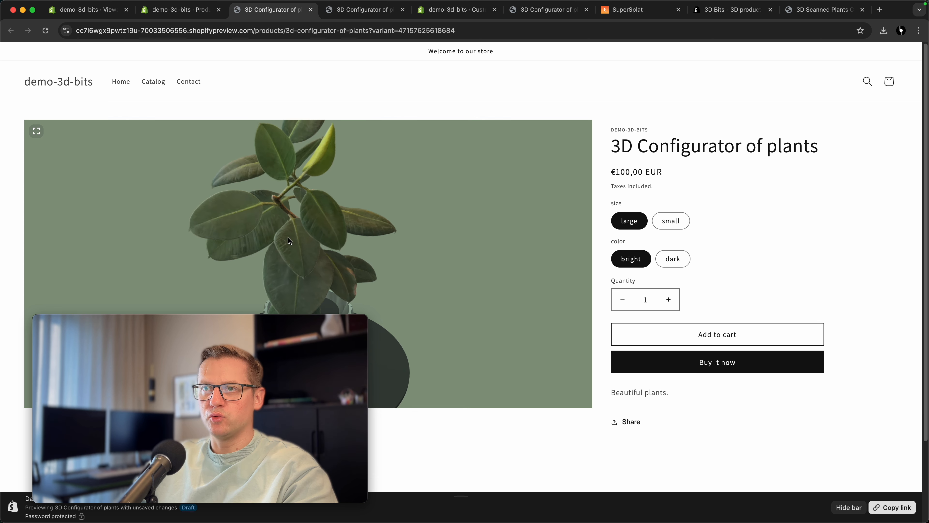
{"action": "scroll", "coordinate": [288, 238], "scroll_direction": "up", "scroll_amount": 4}
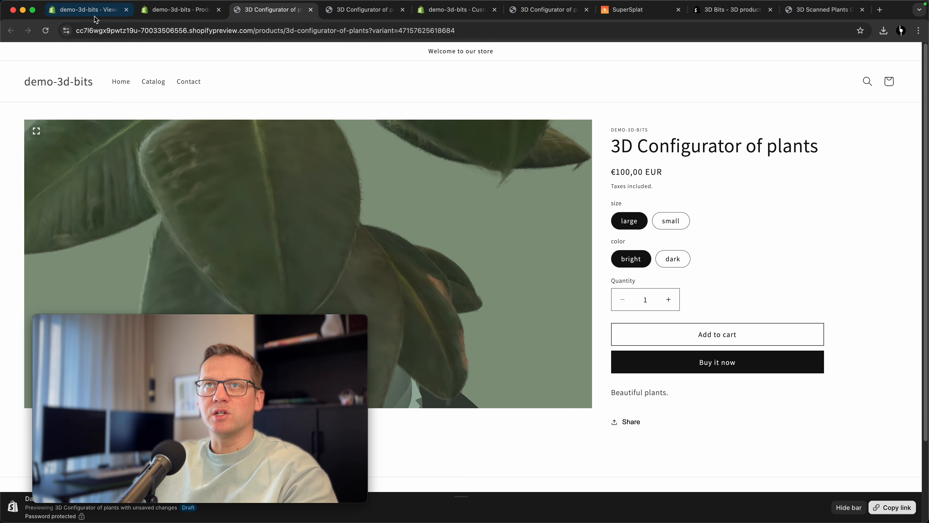
Step: In the Viewer Editor, set the arc rotate camera's Lower Radius Limit to 10 and Upper Radius Limit to 20, and update the scene
{"action": "left_click", "coordinate": [86, 9]}
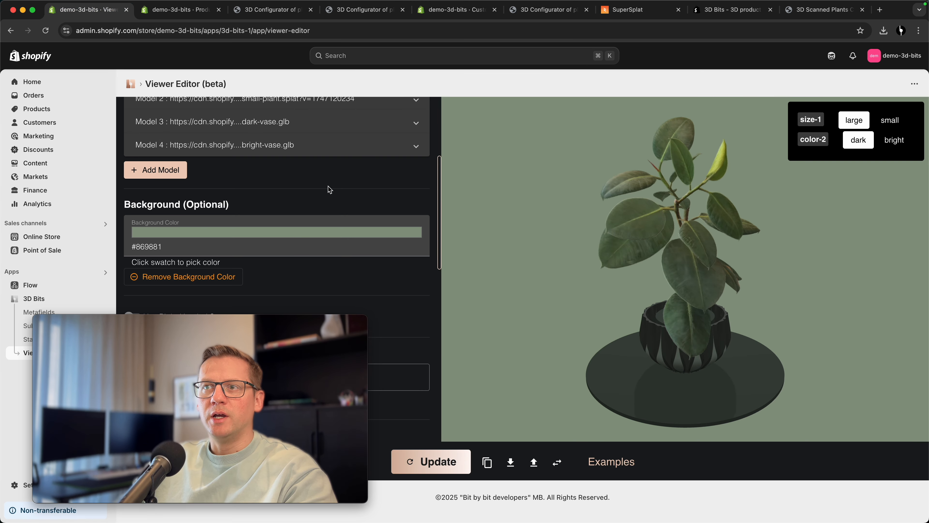
{"action": "scroll", "coordinate": [330, 190], "scroll_direction": "down", "scroll_amount": 1}
{"action": "scroll", "coordinate": [315, 182], "scroll_direction": "down", "scroll_amount": 6}
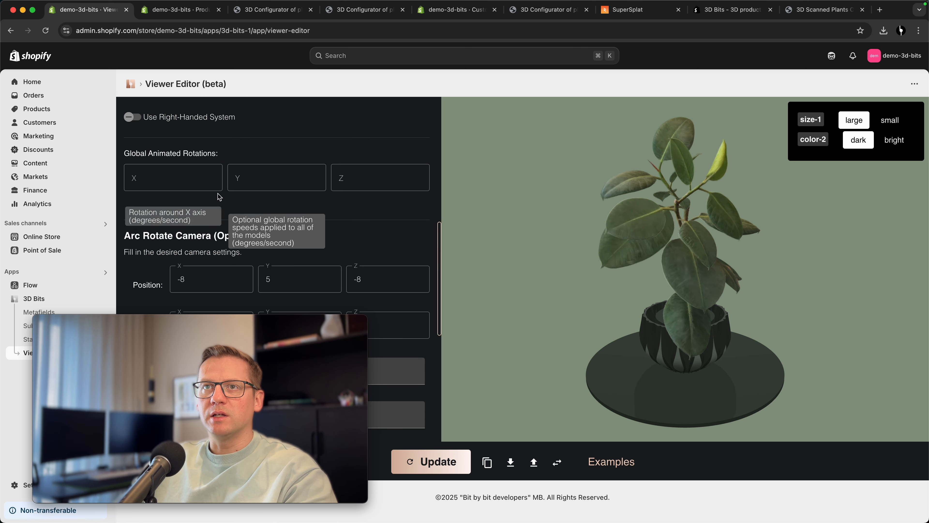
{"action": "scroll", "coordinate": [259, 182], "scroll_direction": "up", "scroll_amount": 1}
{"action": "scroll", "coordinate": [278, 194], "scroll_direction": "down", "scroll_amount": 5}
{"action": "scroll", "coordinate": [299, 205], "scroll_direction": "down", "scroll_amount": 1}
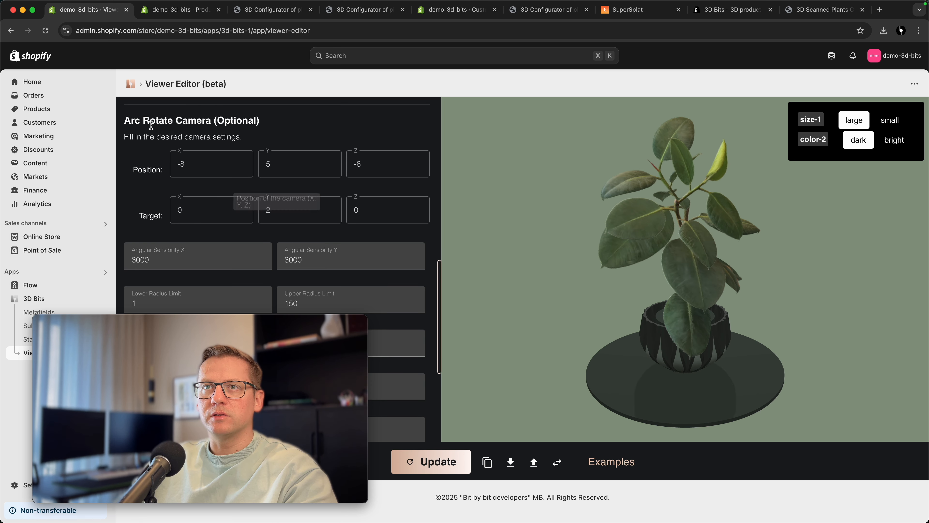
{"action": "scroll", "coordinate": [239, 233], "scroll_direction": "down", "scroll_amount": 1}
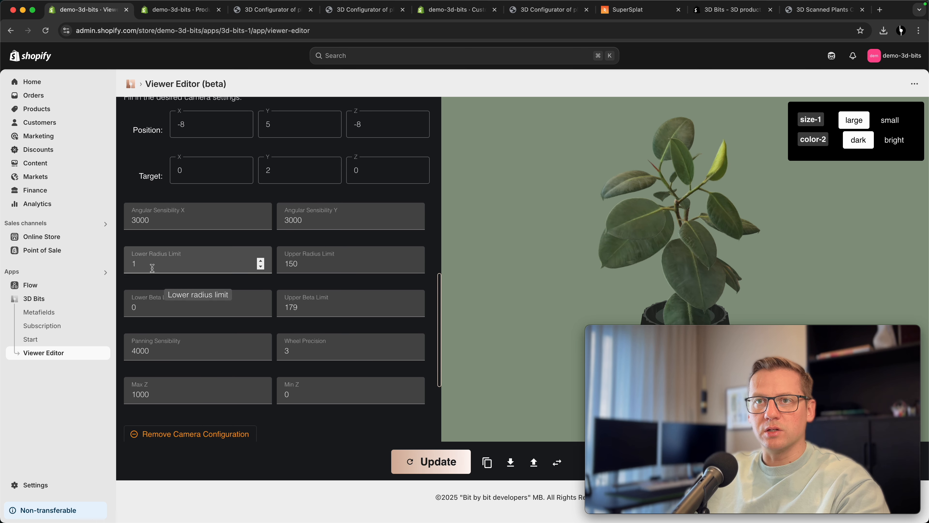
{"action": "left_click", "coordinate": [152, 269]}
{"action": "type", "text": "10"}
{"action": "left_click", "coordinate": [341, 261]}
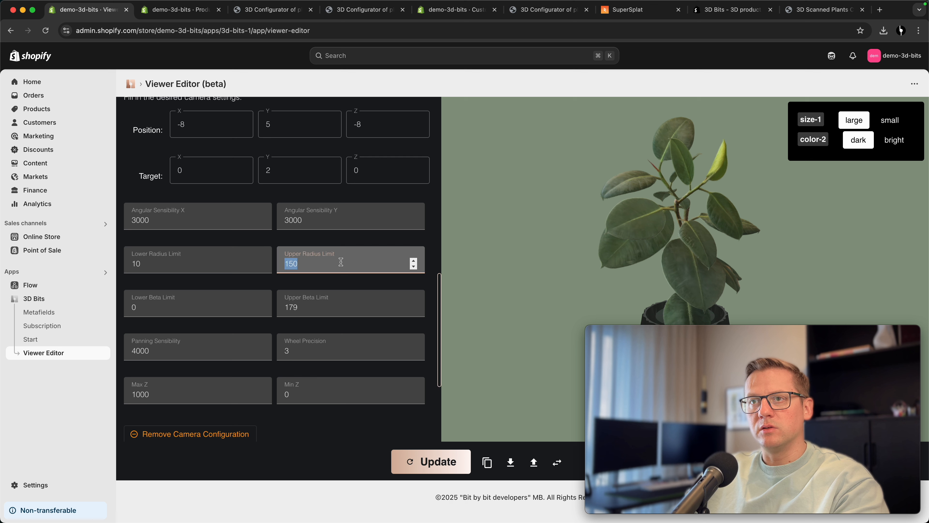
{"action": "type", "text": "20"}
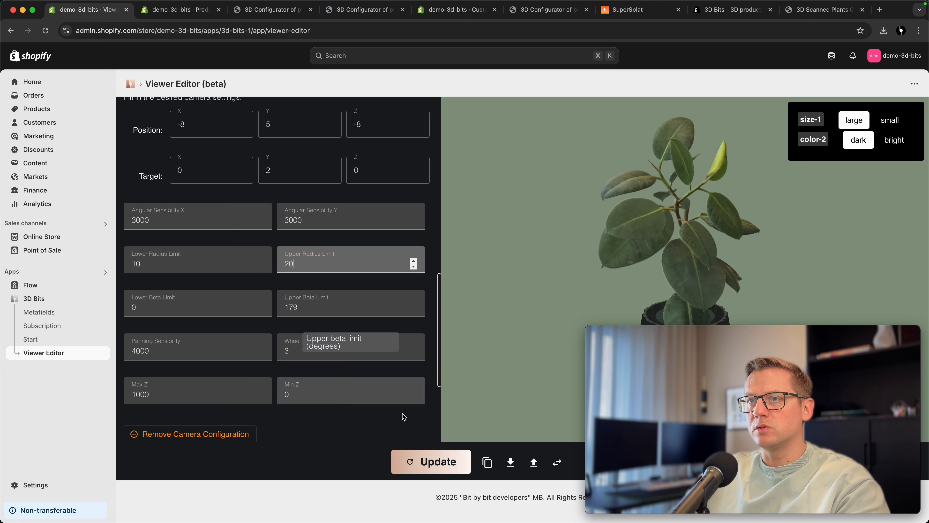
{"action": "left_click", "coordinate": [412, 459]}
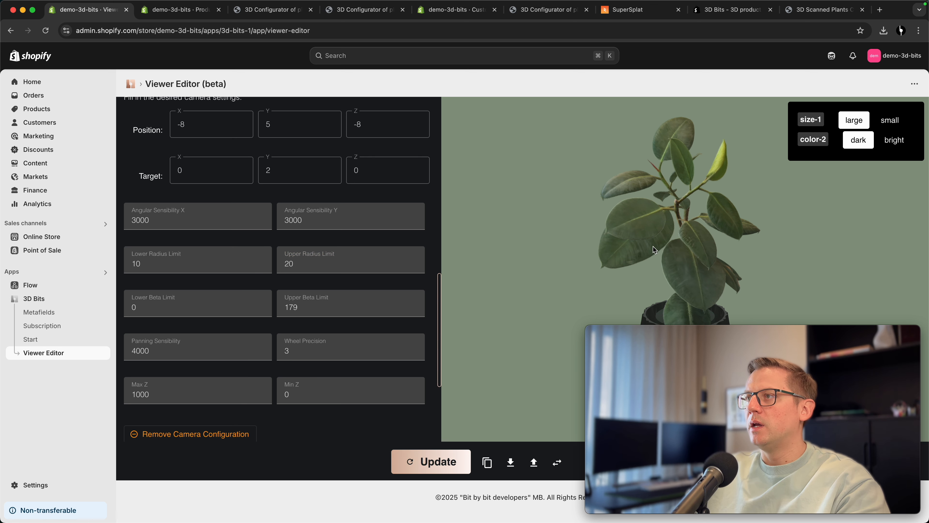
Step: Rotate the plant to check the closest view, set the camera's Lower Radius Limit to 6 and update the scene
{"action": "left_click_drag", "start_coordinate": [683, 244], "coordinate": [484, 263]}
{"action": "double_click", "coordinate": [189, 266]}
{"action": "type", "text": "6"}
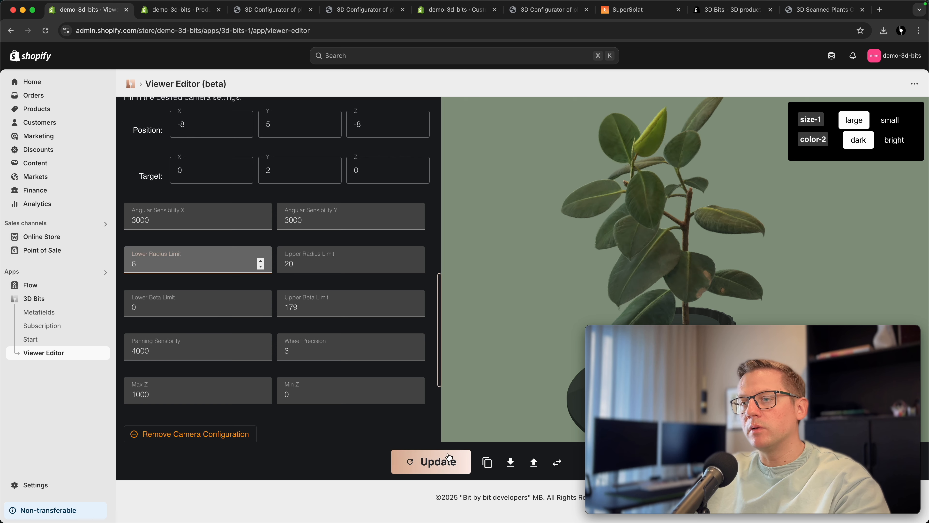
{"action": "left_click", "coordinate": [458, 462]}
Step: Zoom and orbit the plant in the editor to test both camera radius limits, and return to the storefront preview
{"action": "scroll", "coordinate": [679, 226], "scroll_direction": "up", "scroll_amount": 5}
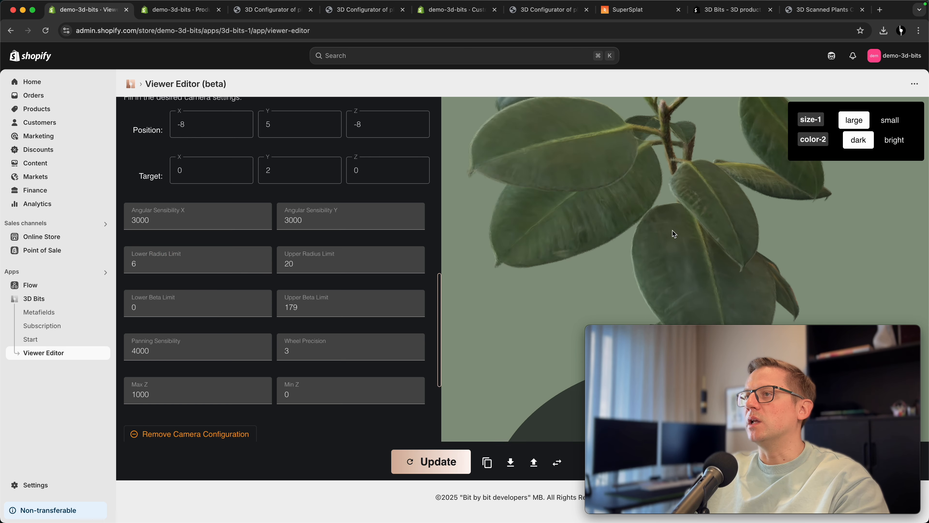
{"action": "scroll", "coordinate": [668, 227], "scroll_direction": "down", "scroll_amount": 8}
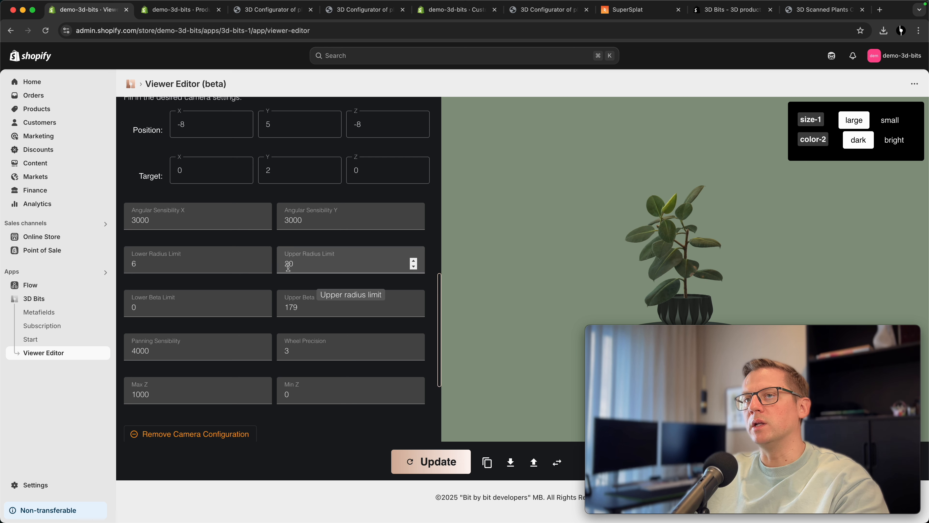
{"action": "left_click_drag", "start_coordinate": [648, 265], "coordinate": [734, 271]}
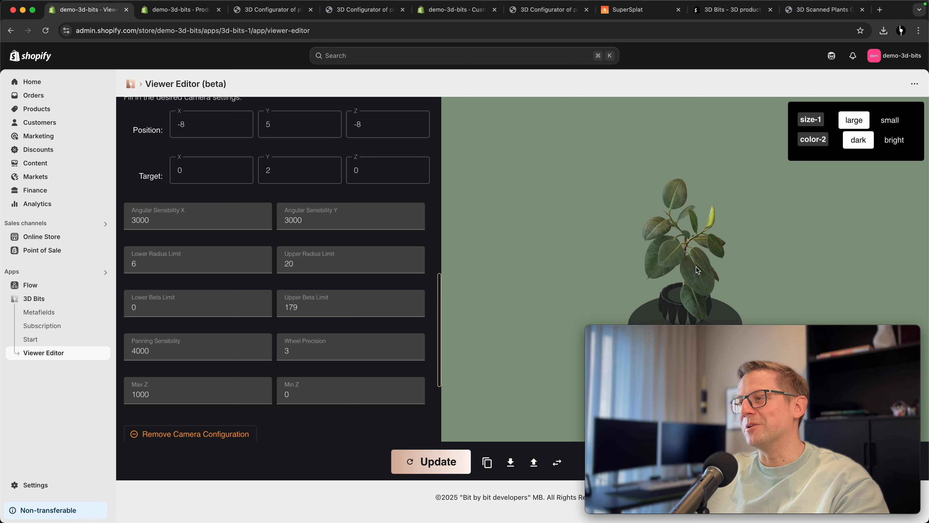
{"action": "scroll", "coordinate": [692, 266], "scroll_direction": "up", "scroll_amount": 5}
{"action": "left_click_drag", "start_coordinate": [693, 278], "coordinate": [638, 258]}
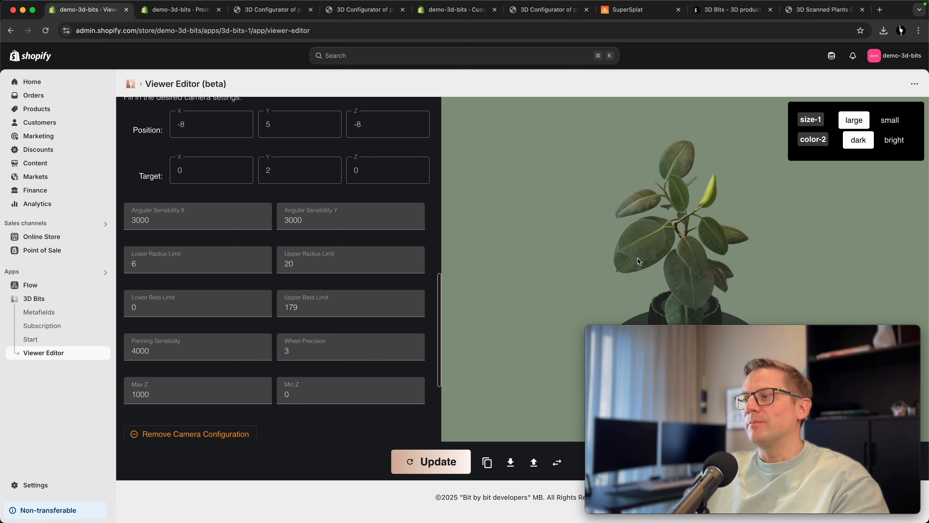
{"action": "left_click", "coordinate": [266, 11]}
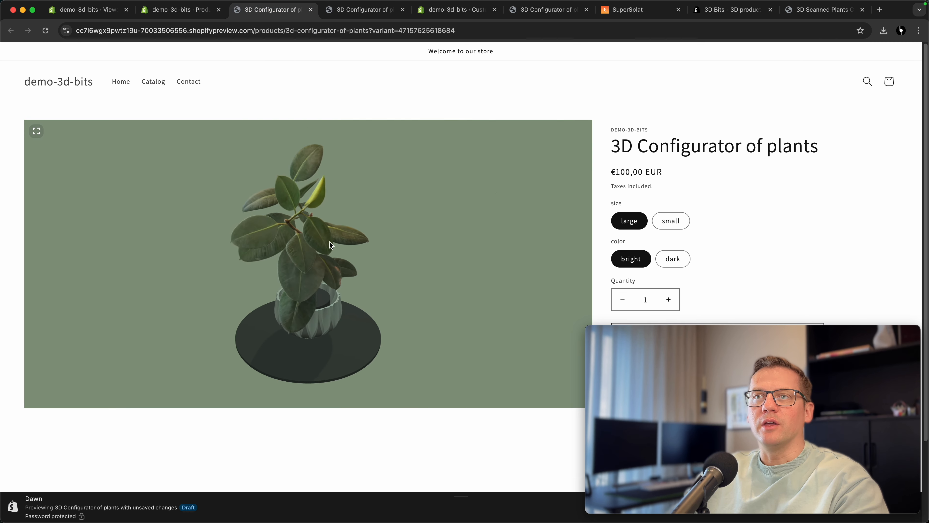